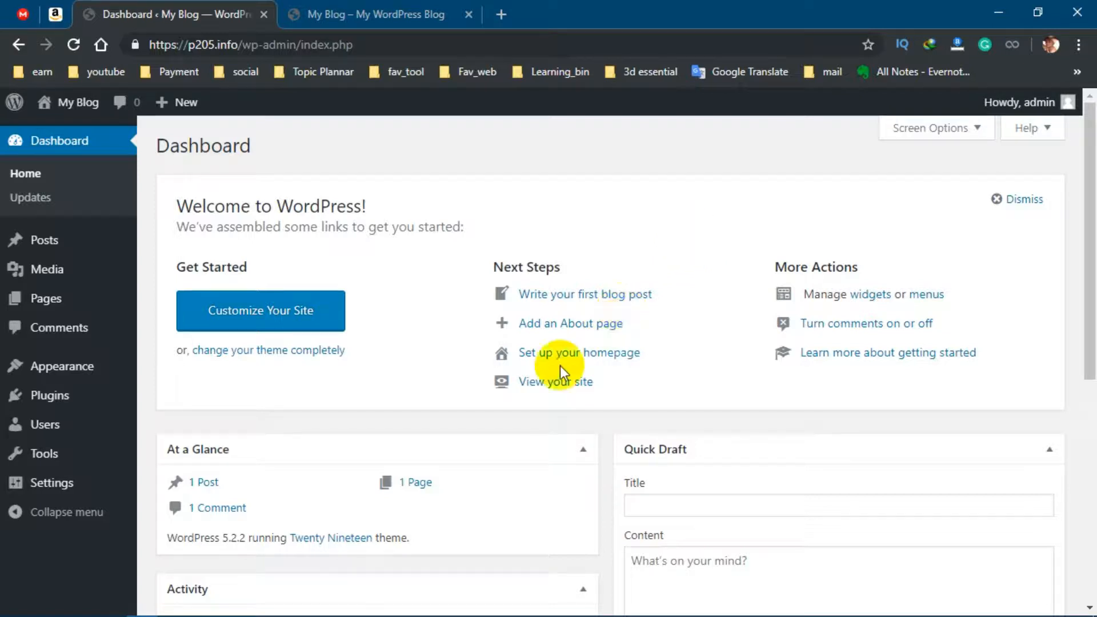
Step: Review the blog's front page, including the author line under the Hello world! post
{"action": "left_click", "coordinate": [372, 15]}
{"action": "scroll", "coordinate": [414, 407], "scroll_direction": "down", "scroll_amount": 3}
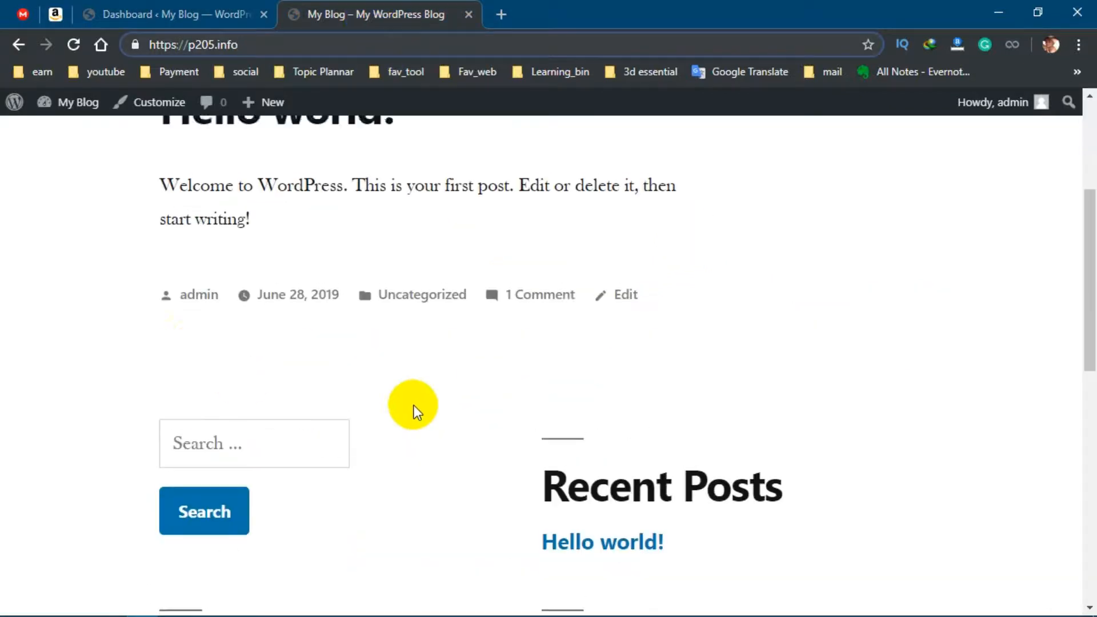
{"action": "scroll", "coordinate": [251, 246], "scroll_direction": "up", "scroll_amount": 4}
{"action": "scroll", "coordinate": [297, 388], "scroll_direction": "down", "scroll_amount": 3}
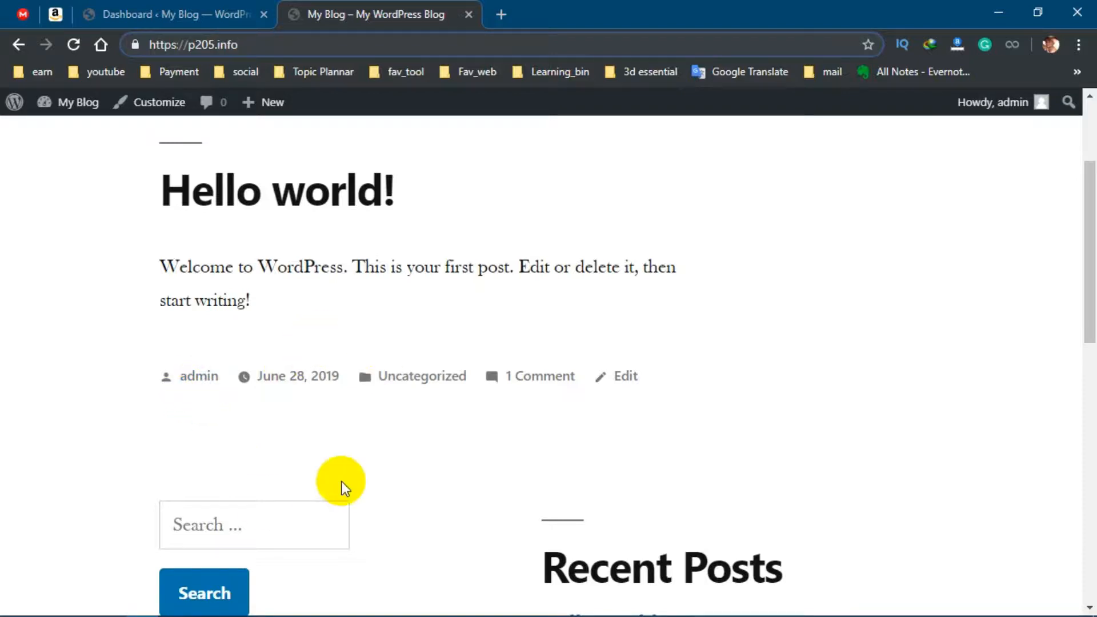
Step: Open the admin user's profile for editing from the site's list of users
{"action": "left_click", "coordinate": [192, 20]}
{"action": "mouse_move", "coordinate": [82, 374]}
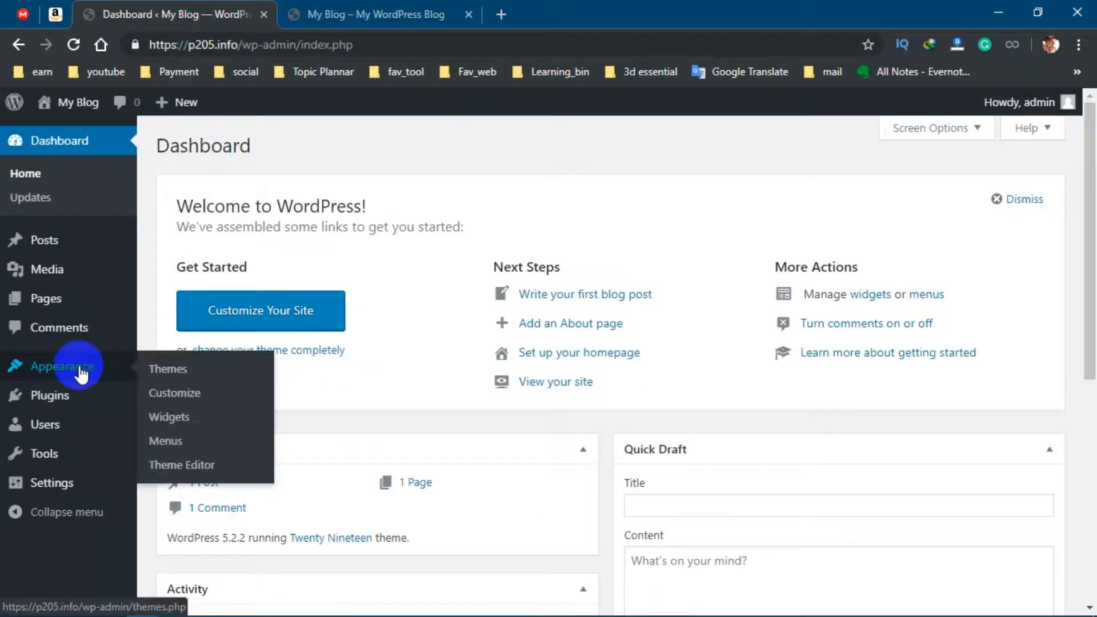
{"action": "left_click", "coordinate": [49, 429]}
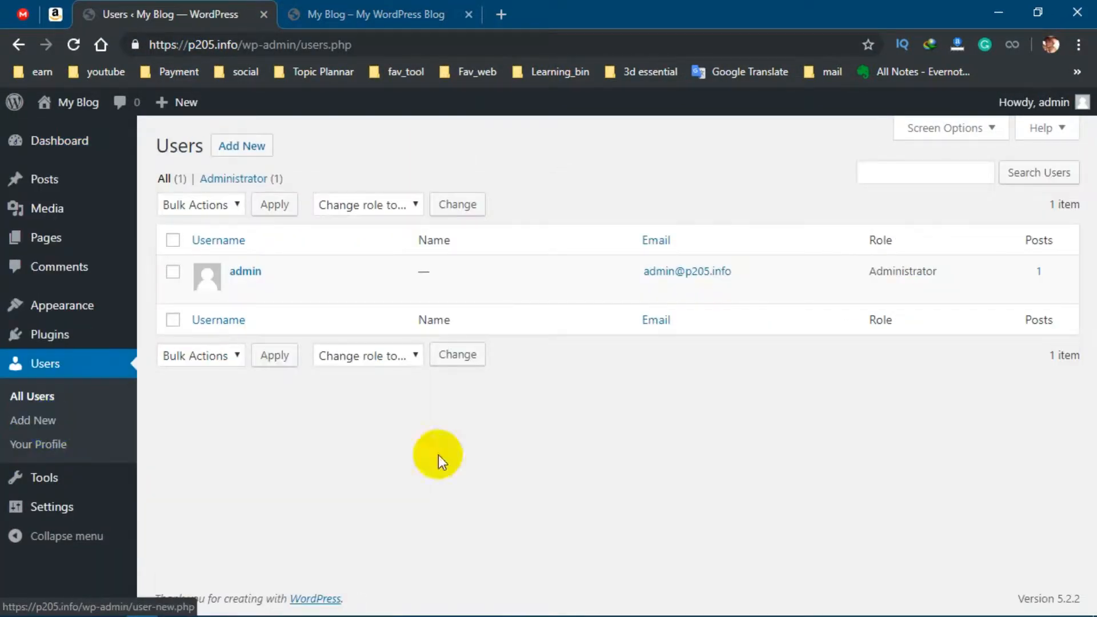
{"action": "mouse_move", "coordinate": [246, 280]}
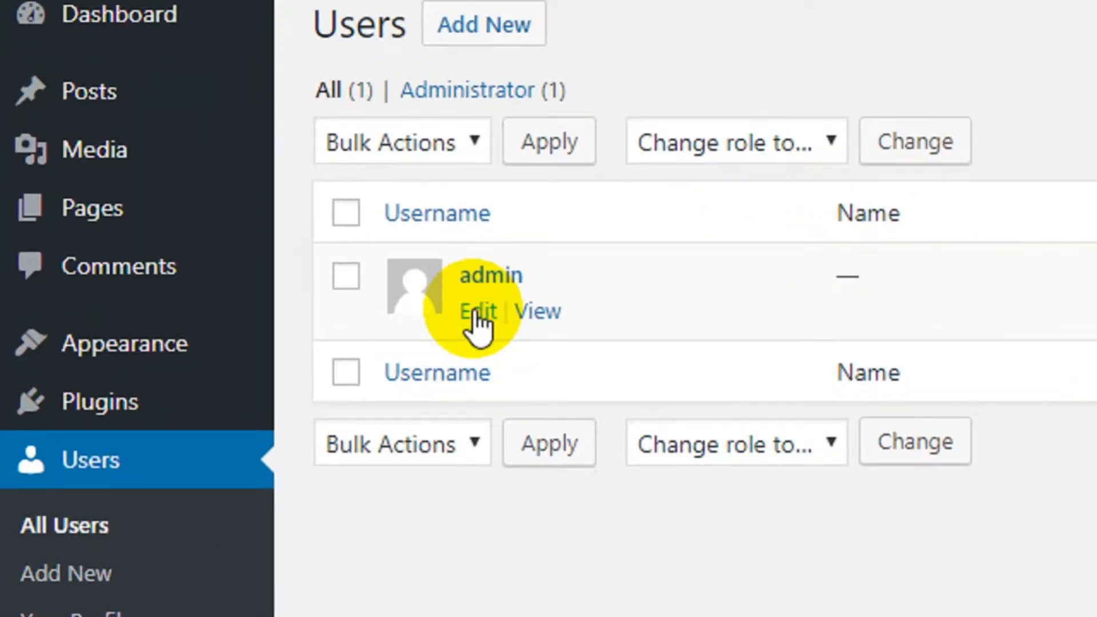
{"action": "left_click", "coordinate": [476, 313]}
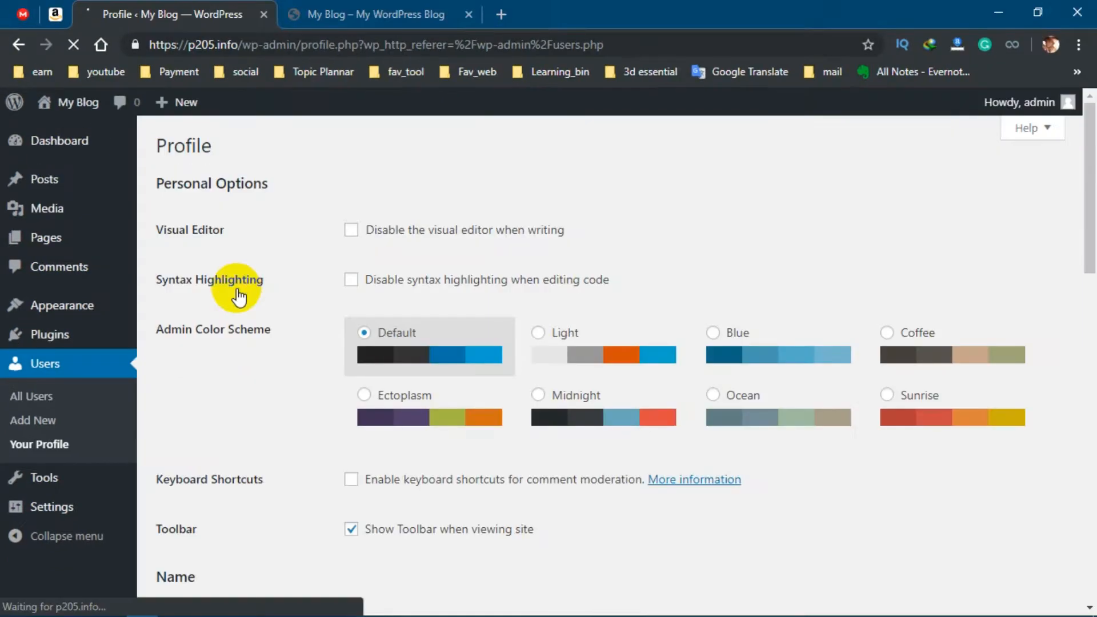
Step: Enter the user's first name and last name in the profile's Name section
{"action": "scroll", "coordinate": [239, 297], "scroll_direction": "down", "scroll_amount": 3}
{"action": "scroll", "coordinate": [238, 296], "scroll_direction": "down", "scroll_amount": 4}
{"action": "scroll", "coordinate": [235, 294], "scroll_direction": "up", "scroll_amount": 2}
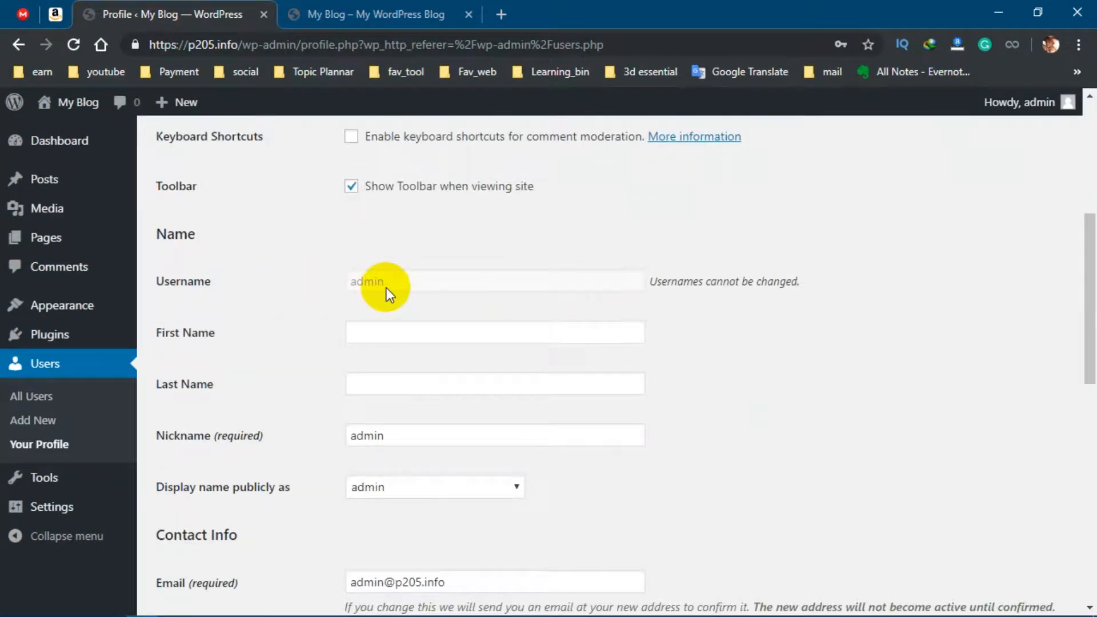
{"action": "scroll", "coordinate": [389, 286], "scroll_direction": "down", "scroll_amount": 2}
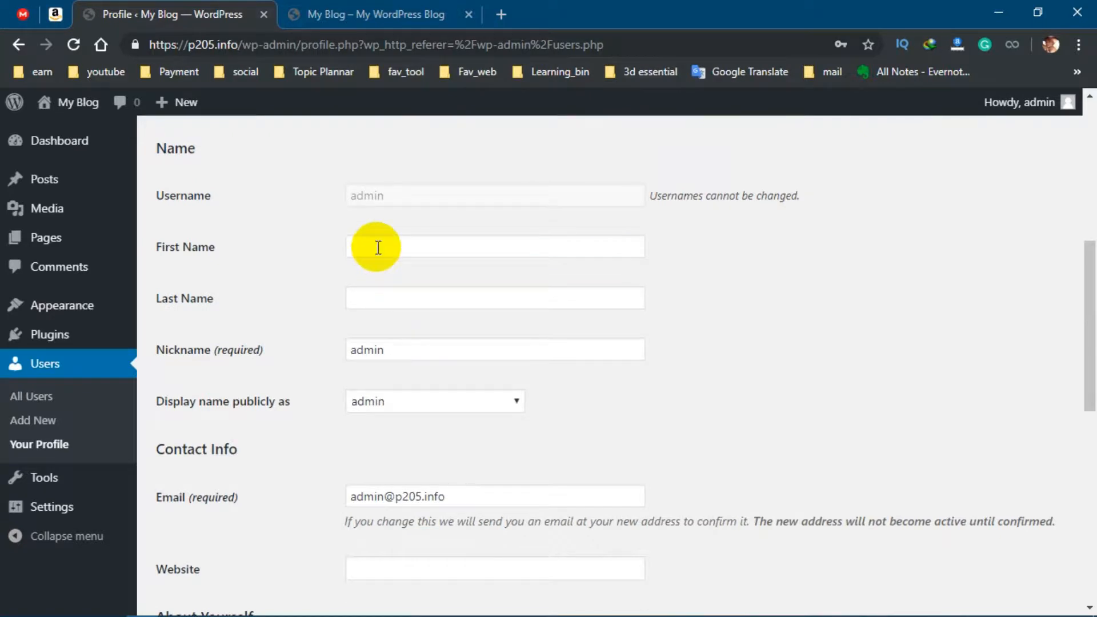
{"action": "left_click", "coordinate": [377, 247]}
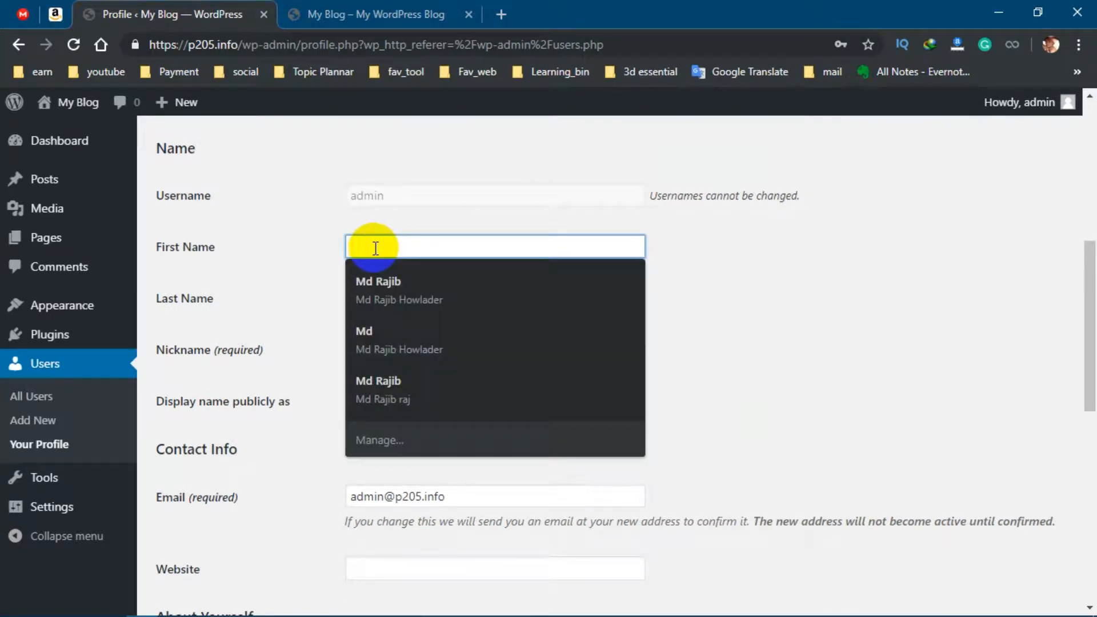
{"action": "type", "text": "Shahed"}
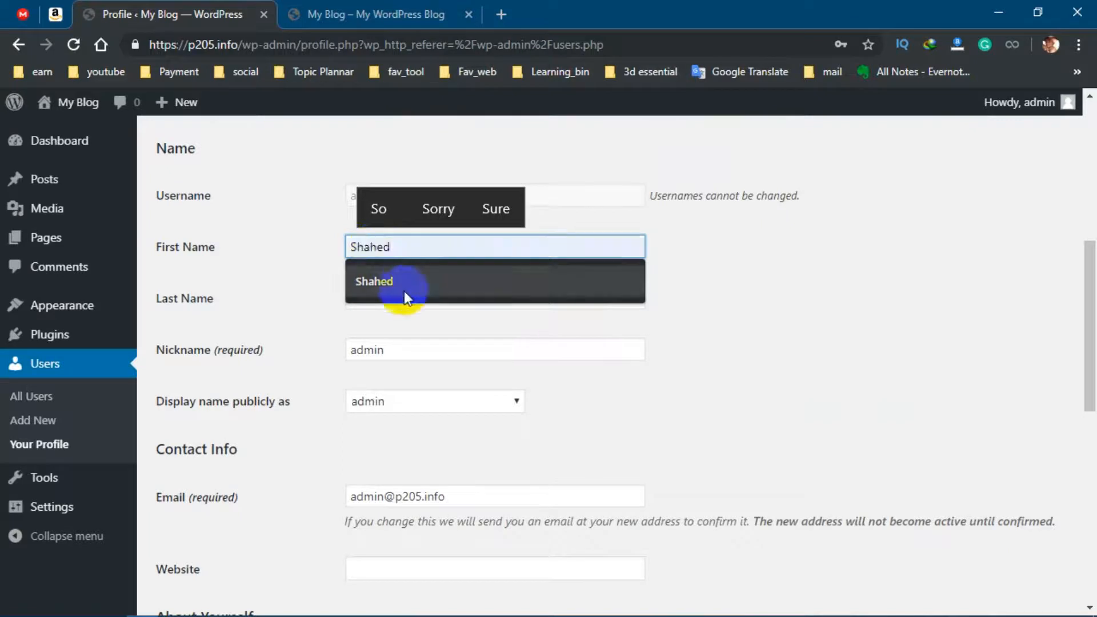
{"action": "left_click", "coordinate": [400, 289]}
{"action": "left_click", "coordinate": [395, 304]}
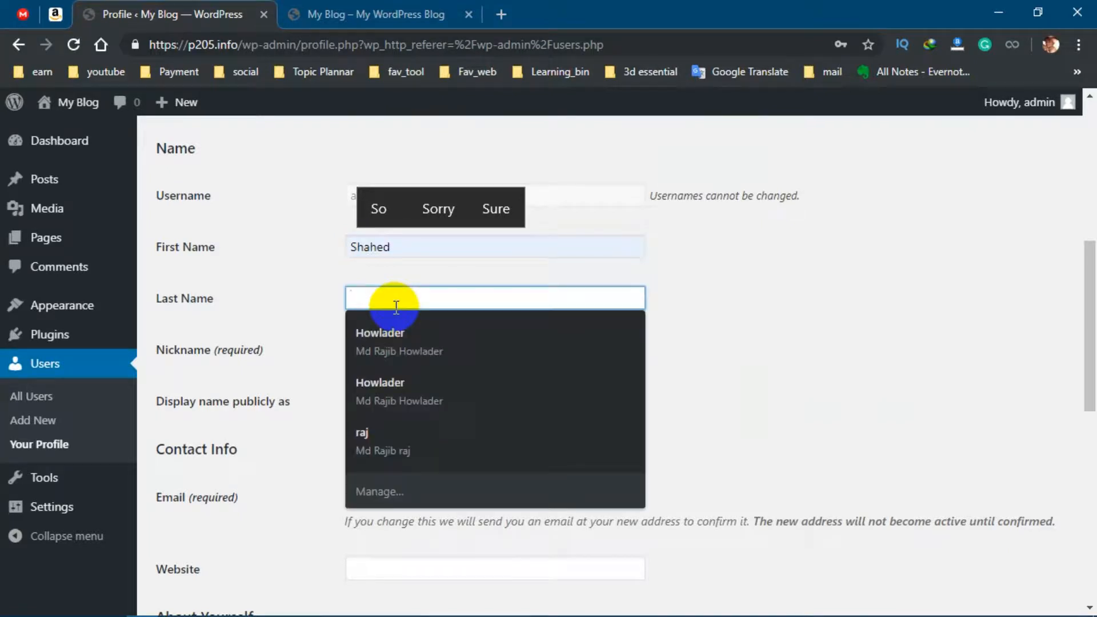
{"action": "type", "text": "Jakir"}
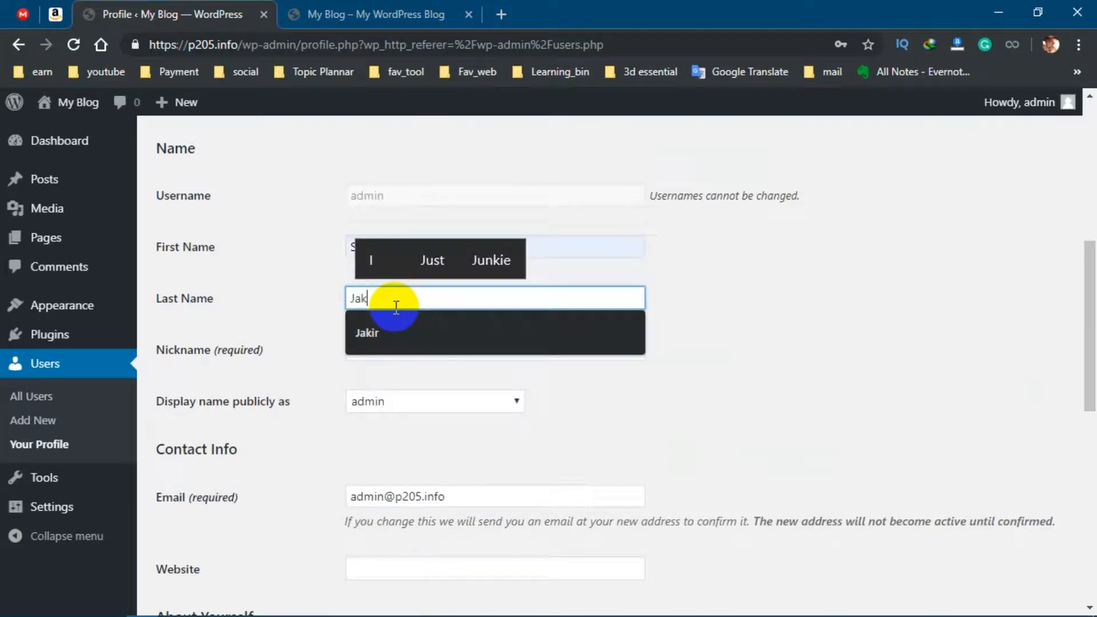
{"action": "left_click", "coordinate": [714, 413]}
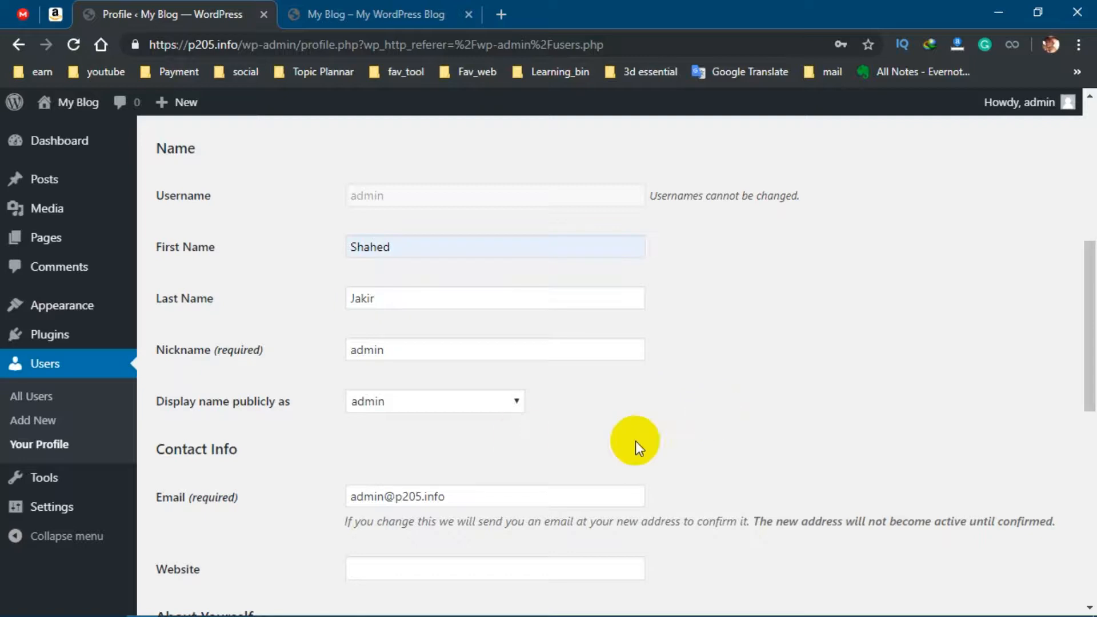
Step: Set the publicly displayed name to the first name followed by the last name, and update the profile
{"action": "left_click", "coordinate": [479, 406]}
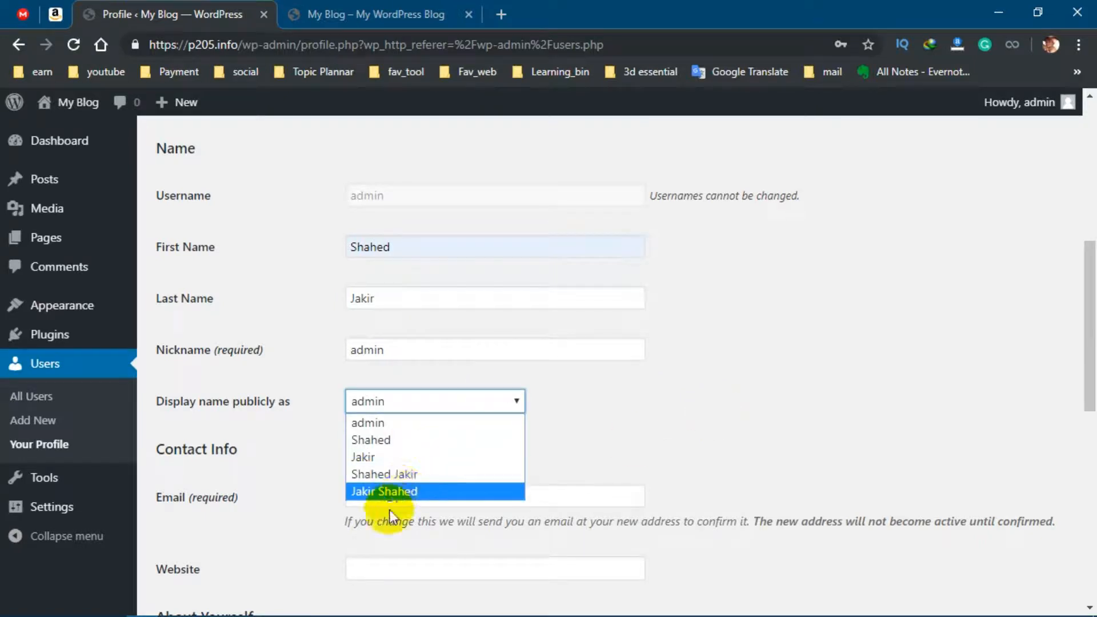
{"action": "left_click", "coordinate": [402, 474]}
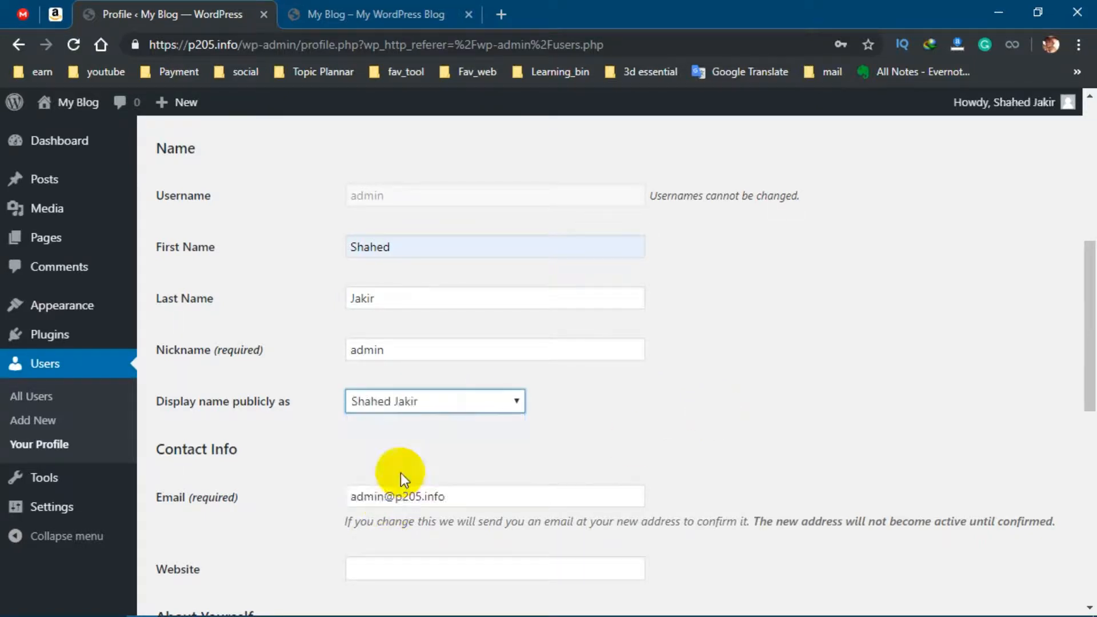
{"action": "left_click", "coordinate": [490, 401]}
{"action": "left_click", "coordinate": [415, 473]}
{"action": "scroll", "coordinate": [646, 464], "scroll_direction": "down", "scroll_amount": 10}
{"action": "scroll", "coordinate": [647, 457], "scroll_direction": "down", "scroll_amount": 2}
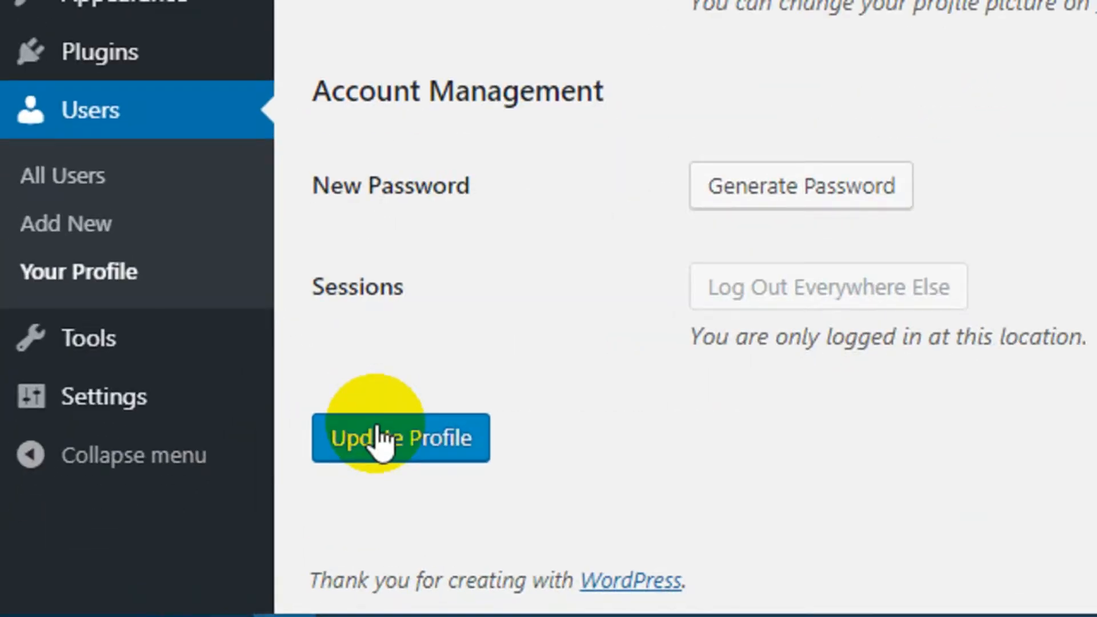
{"action": "left_click", "coordinate": [378, 441]}
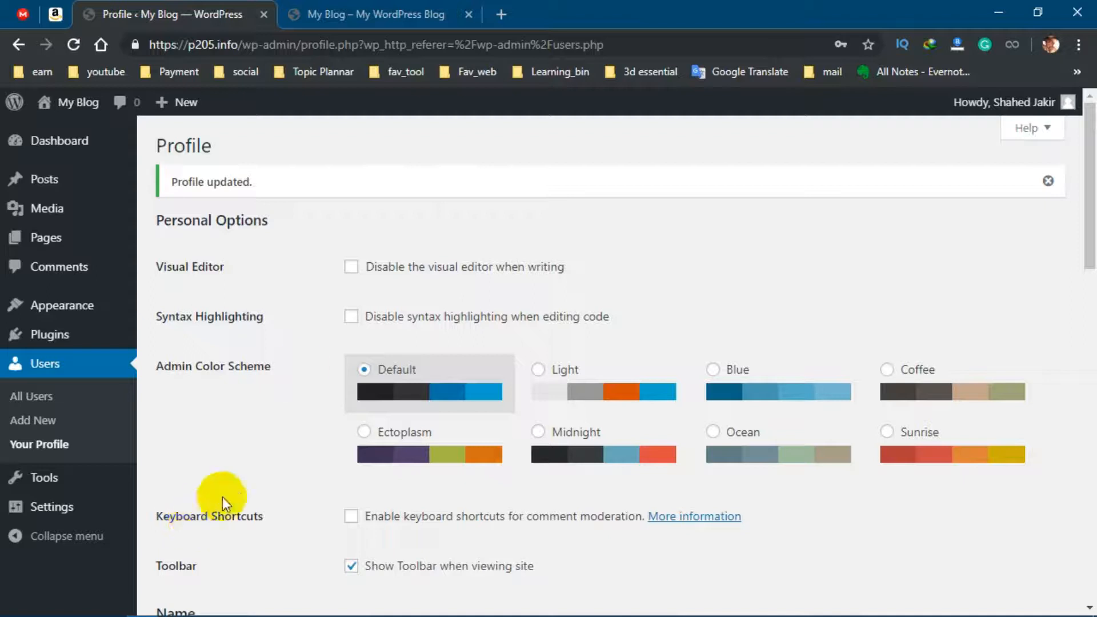
Step: Reload the blog's front page and check the author name on the Hello world! post and the site header
{"action": "left_click", "coordinate": [380, 3]}
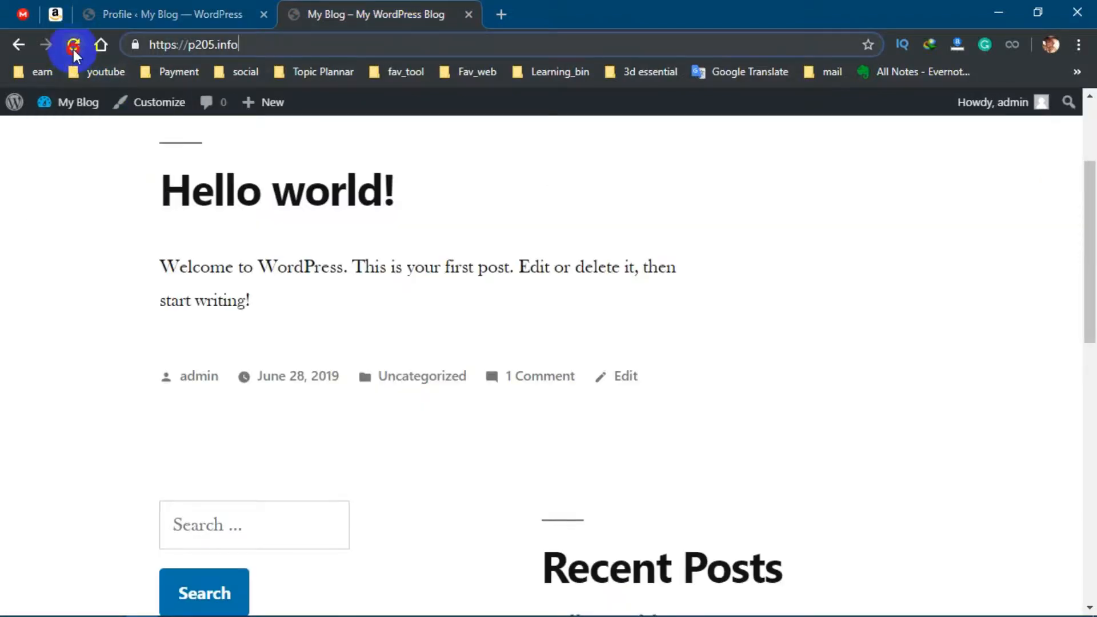
{"action": "left_click", "coordinate": [73, 46]}
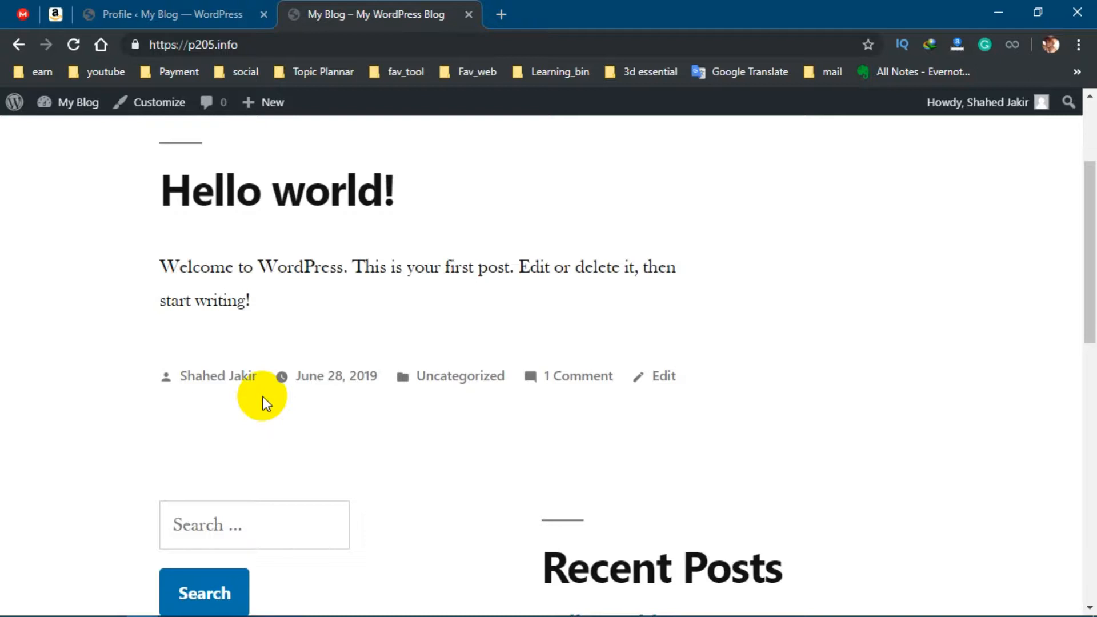
{"action": "scroll", "coordinate": [263, 398], "scroll_direction": "up", "scroll_amount": 3}
{"action": "scroll", "coordinate": [380, 433], "scroll_direction": "down", "scroll_amount": 3}
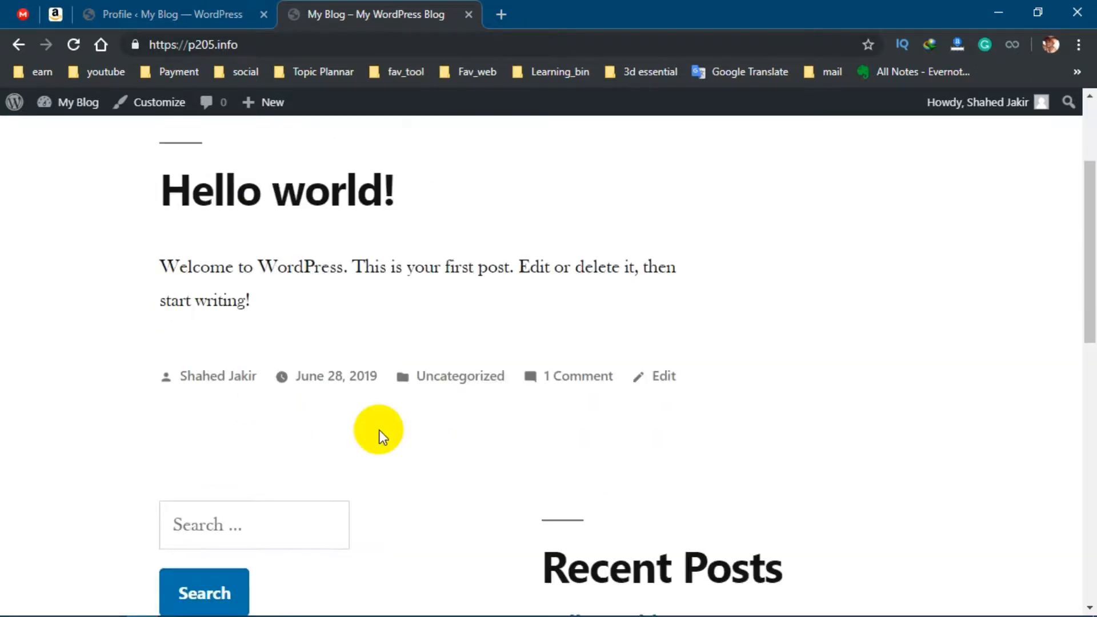
{"action": "scroll", "coordinate": [380, 432], "scroll_direction": "up", "scroll_amount": 3}
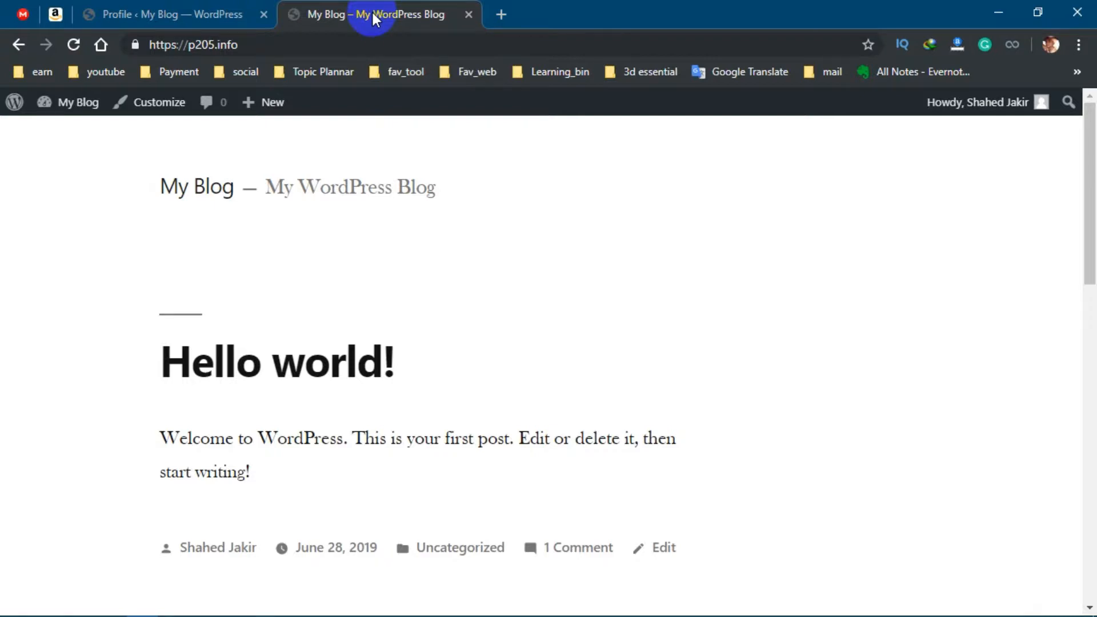
Step: Return to the admin area and open the General Settings
{"action": "left_click", "coordinate": [161, 15]}
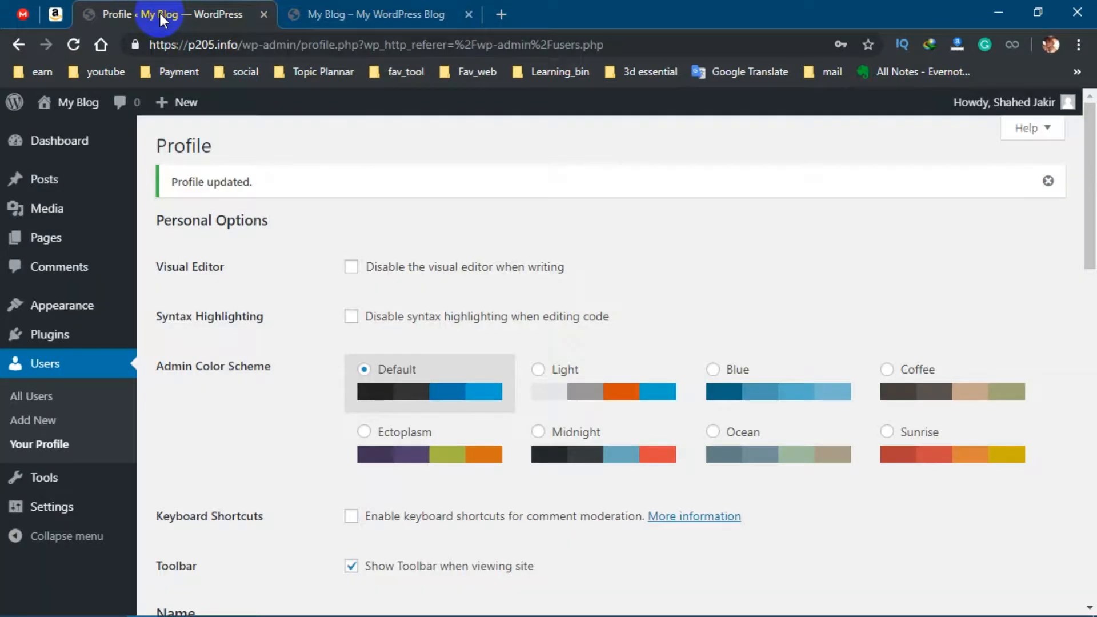
{"action": "scroll", "coordinate": [221, 215], "scroll_direction": "down", "scroll_amount": 2}
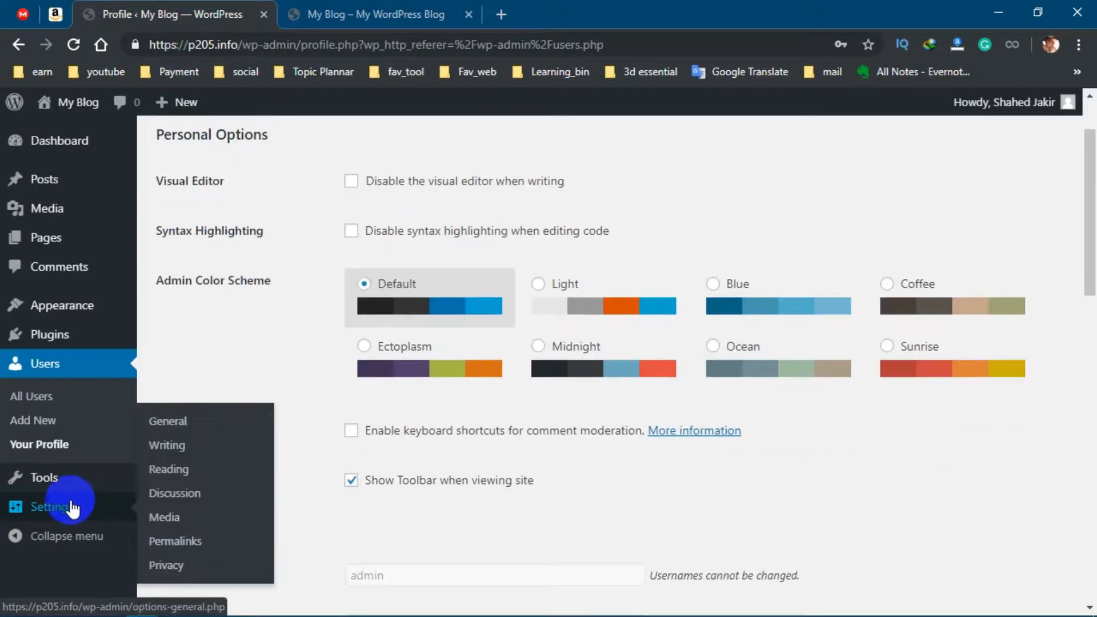
{"action": "left_click", "coordinate": [71, 507]}
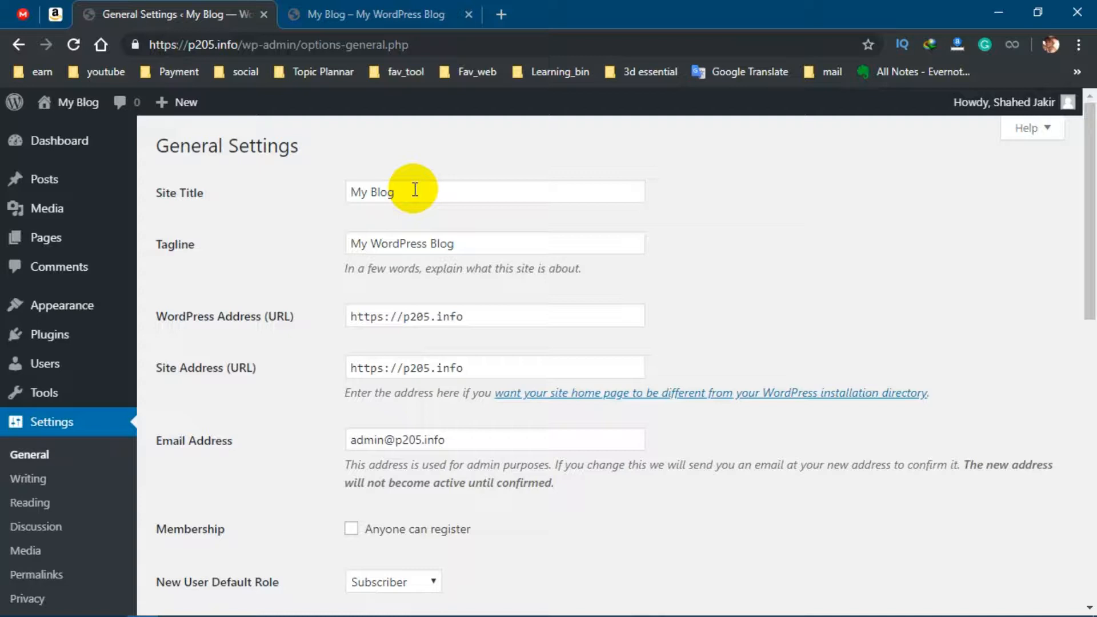
Step: Replace the site tagline with "My tech blog" and save the general settings
{"action": "left_click_drag", "start_coordinate": [455, 244], "coordinate": [324, 245]}
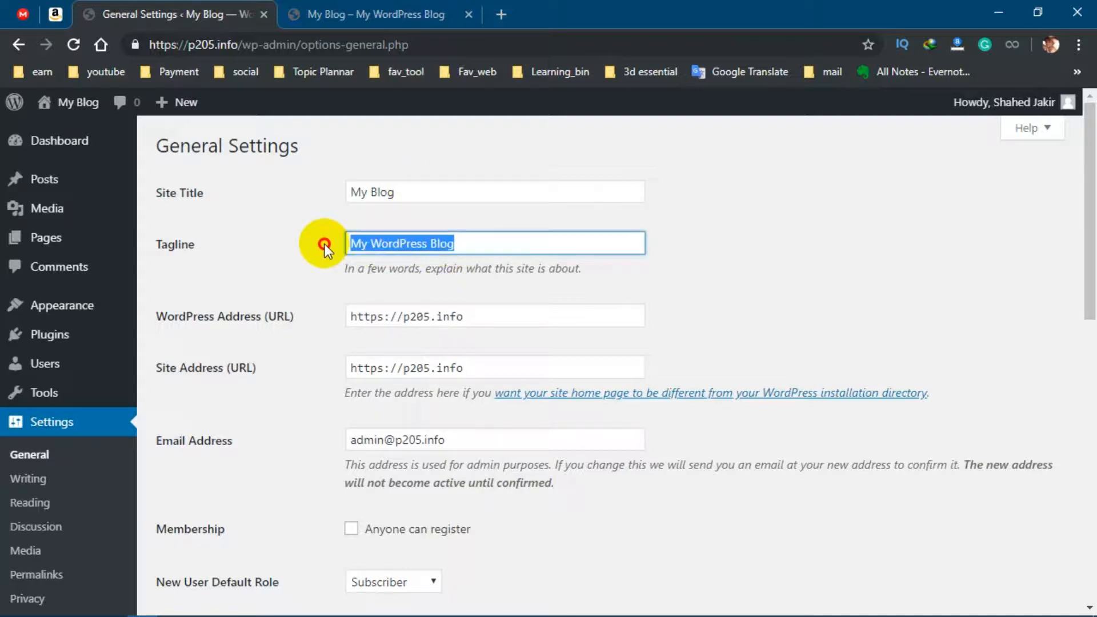
{"action": "key", "text": "BackSpace"}
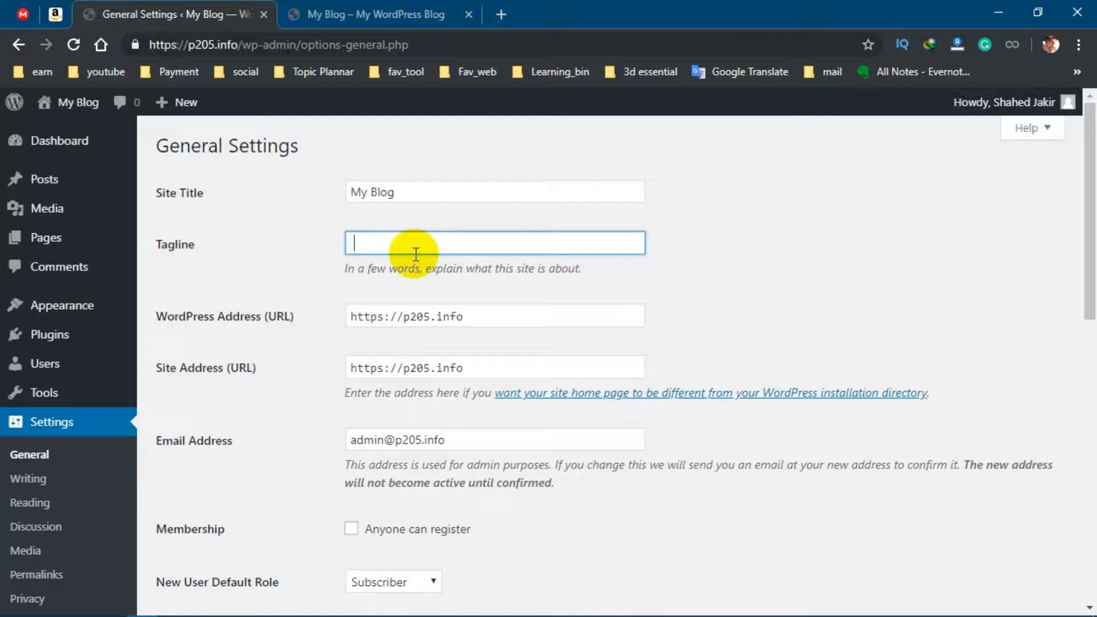
{"action": "type", "text": "y"}
{"action": "key", "text": "BackSpace"}
{"action": "type", "text": "My tech blog"}
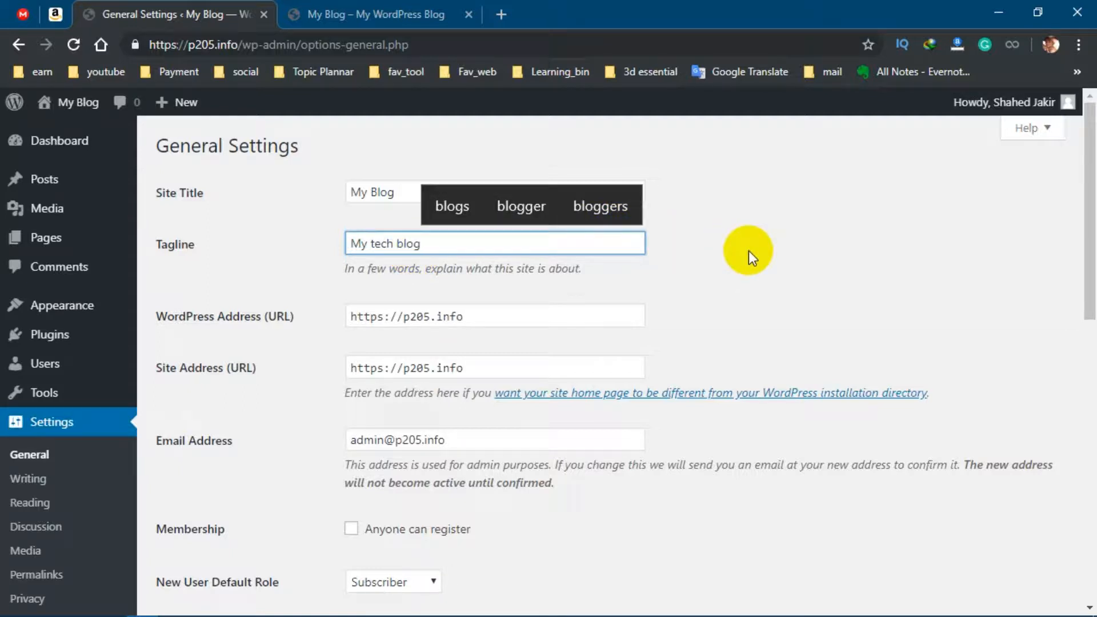
{"action": "scroll", "coordinate": [786, 247], "scroll_direction": "down", "scroll_amount": 4}
{"action": "scroll", "coordinate": [786, 245], "scroll_direction": "down", "scroll_amount": 6}
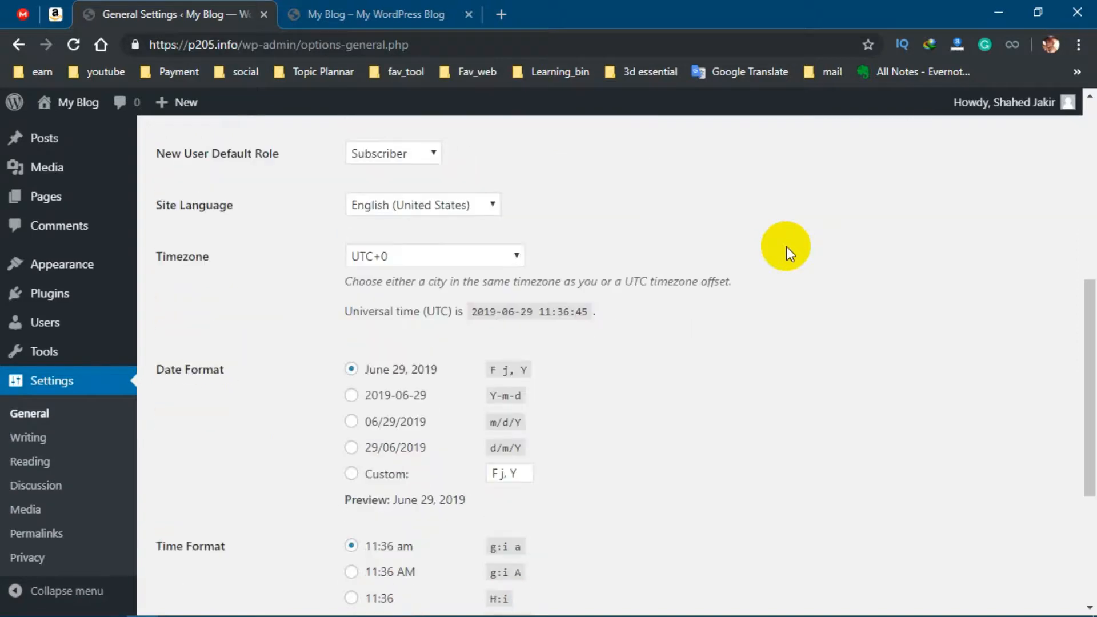
{"action": "left_click", "coordinate": [201, 536]}
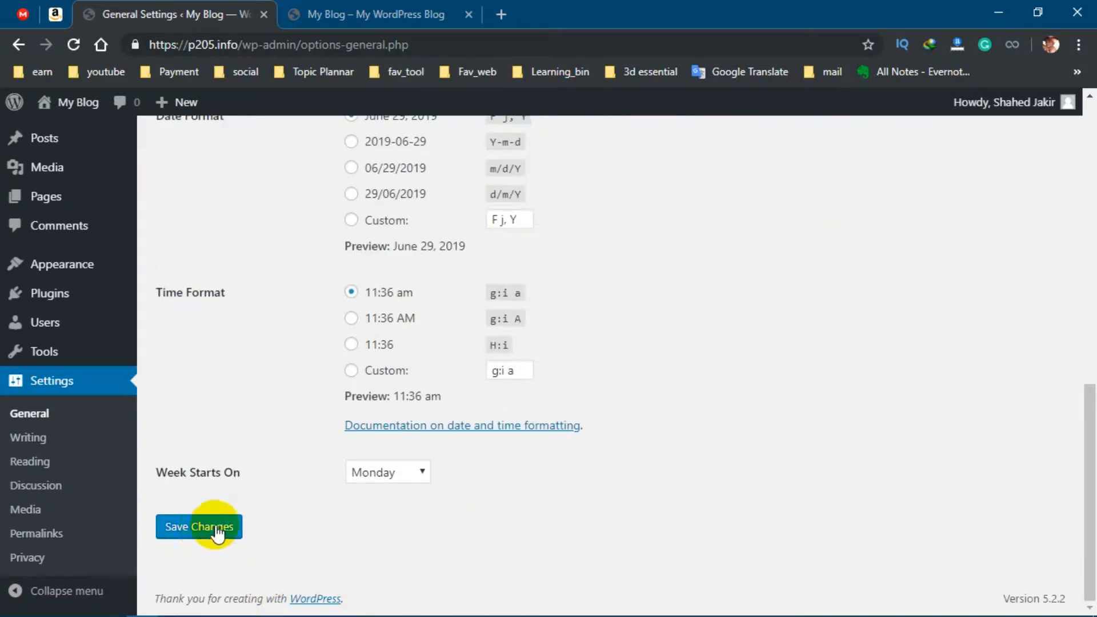
Step: Reload the blog's front page and check the tagline beside the site title
{"action": "left_click", "coordinate": [345, 17]}
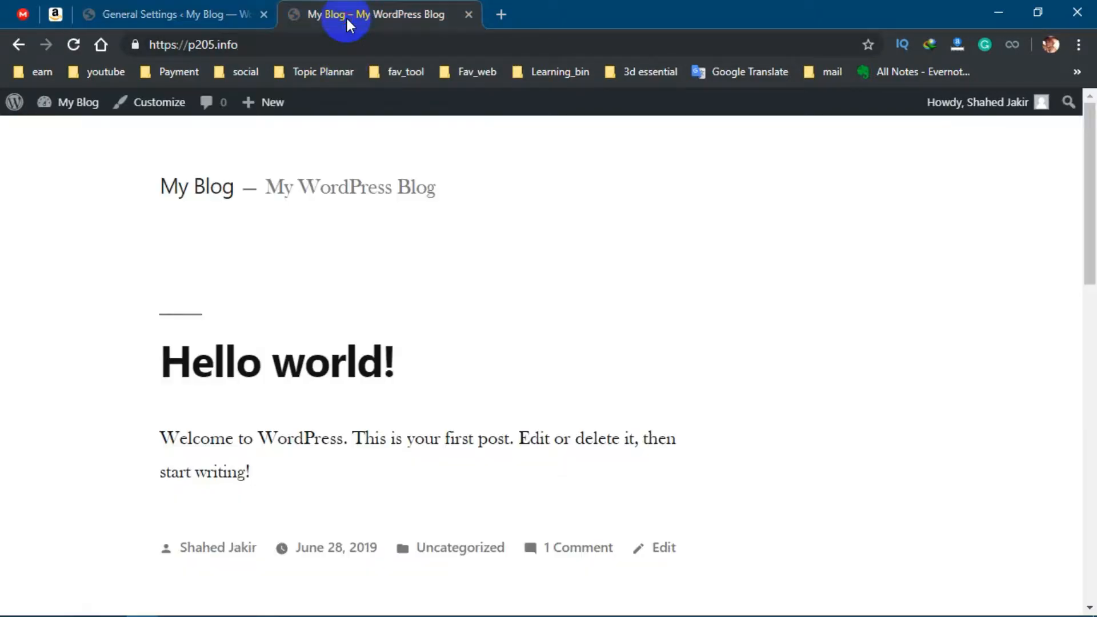
{"action": "left_click", "coordinate": [73, 44]}
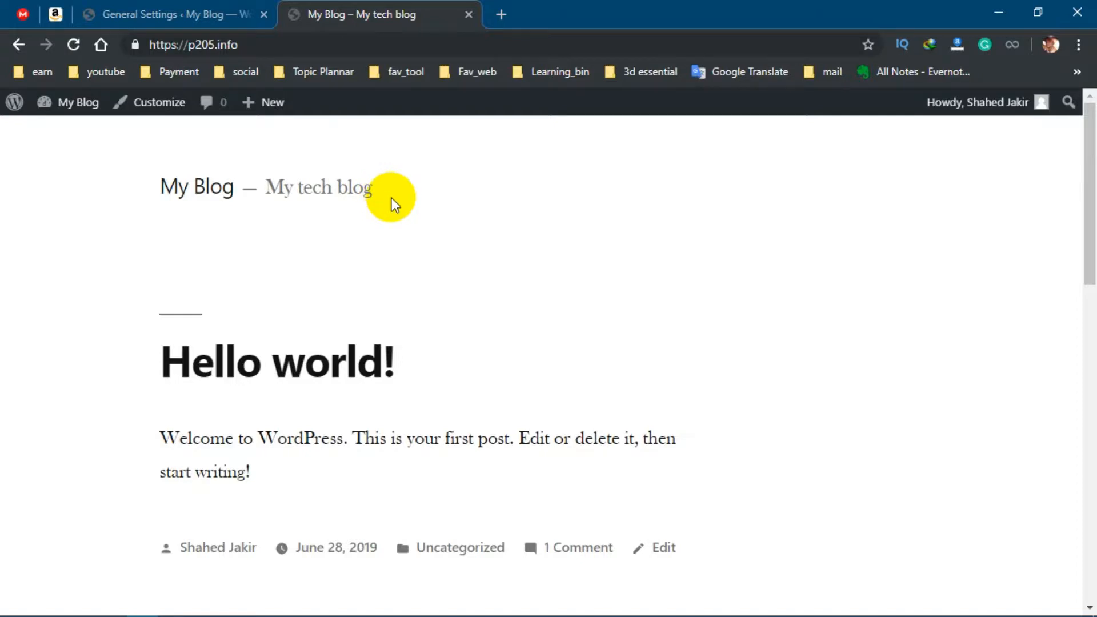
{"action": "scroll", "coordinate": [392, 198], "scroll_direction": "down", "scroll_amount": 1}
Step: Open the Hello world! post and examine the date and post name part of its URL
{"action": "left_click", "coordinate": [271, 281]}
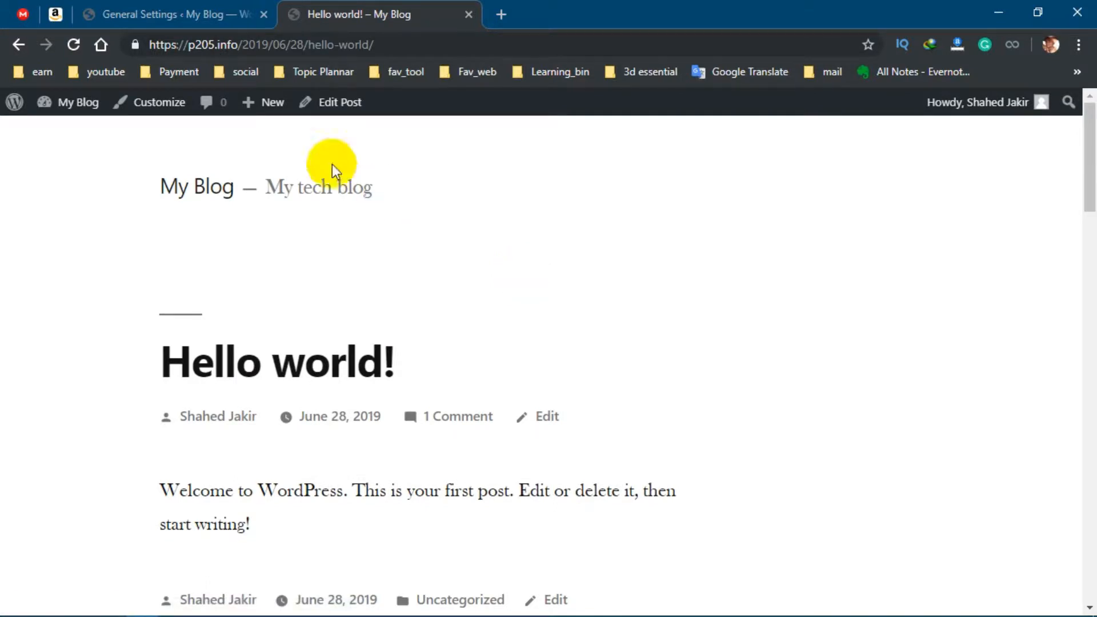
{"action": "left_click_drag", "start_coordinate": [243, 45], "coordinate": [377, 46]}
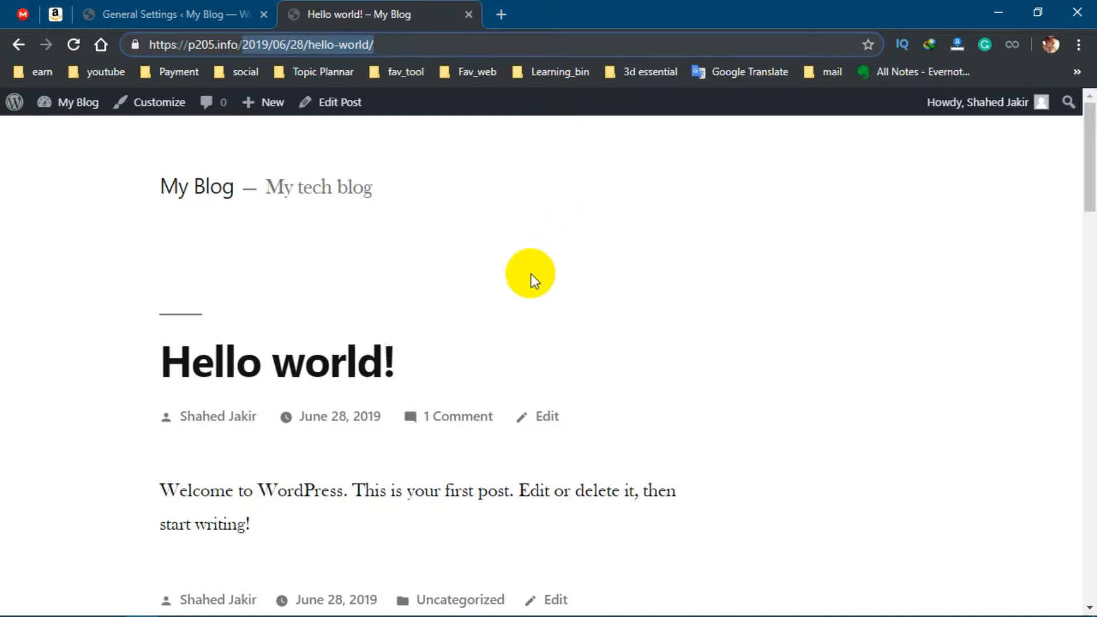
{"action": "left_click", "coordinate": [468, 269]}
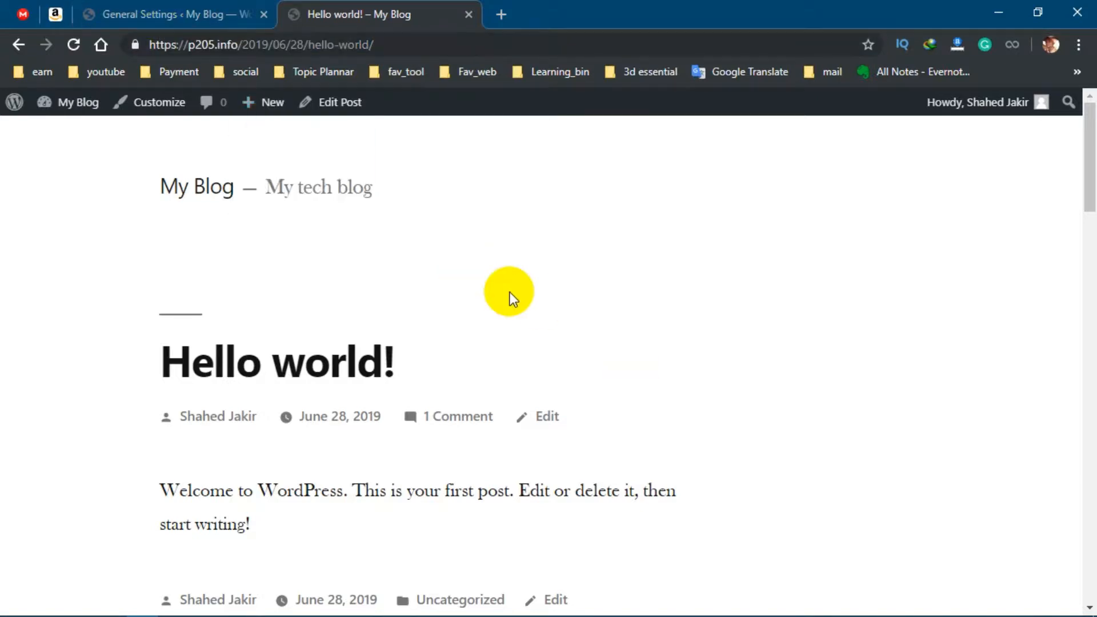
Step: Return to the admin area and open the Permalink Settings
{"action": "left_click", "coordinate": [225, 15]}
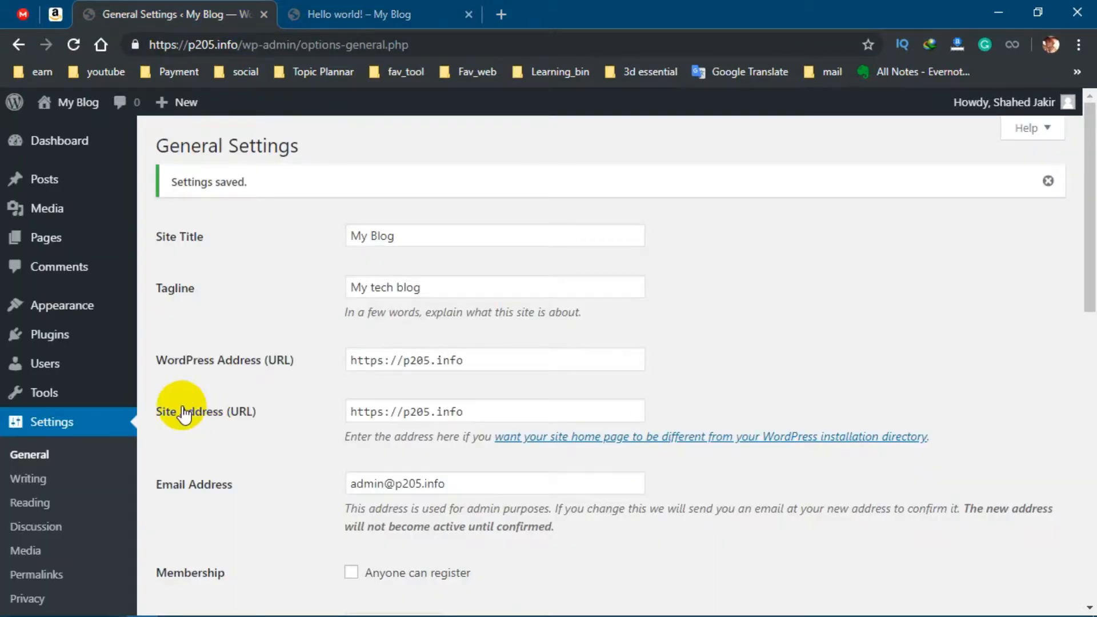
{"action": "scroll", "coordinate": [155, 384], "scroll_direction": "down", "scroll_amount": 5}
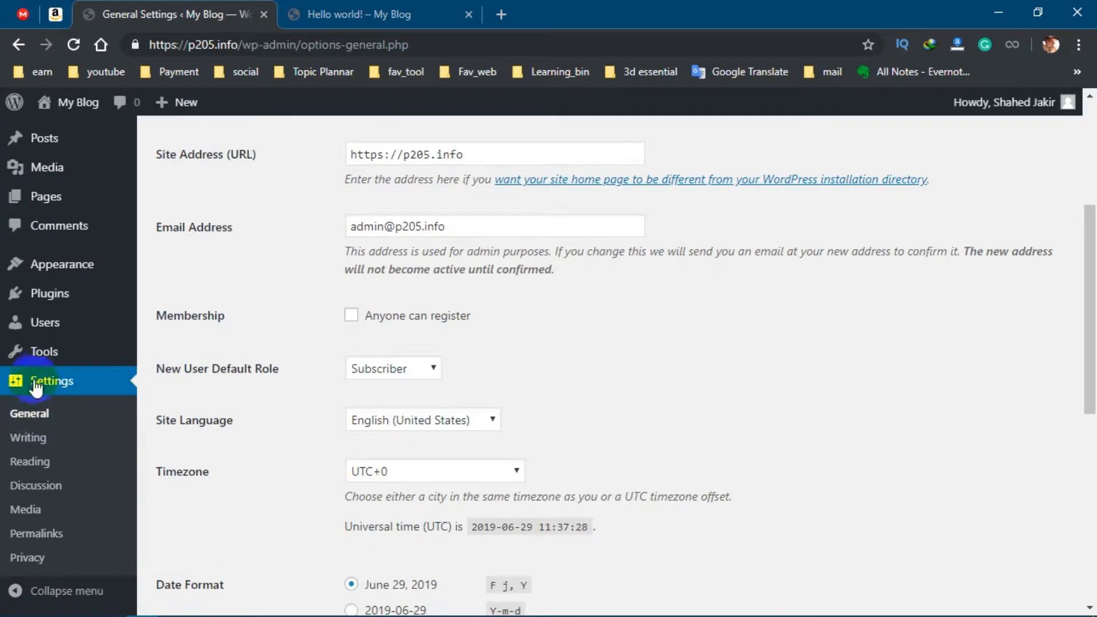
{"action": "left_click", "coordinate": [41, 413]}
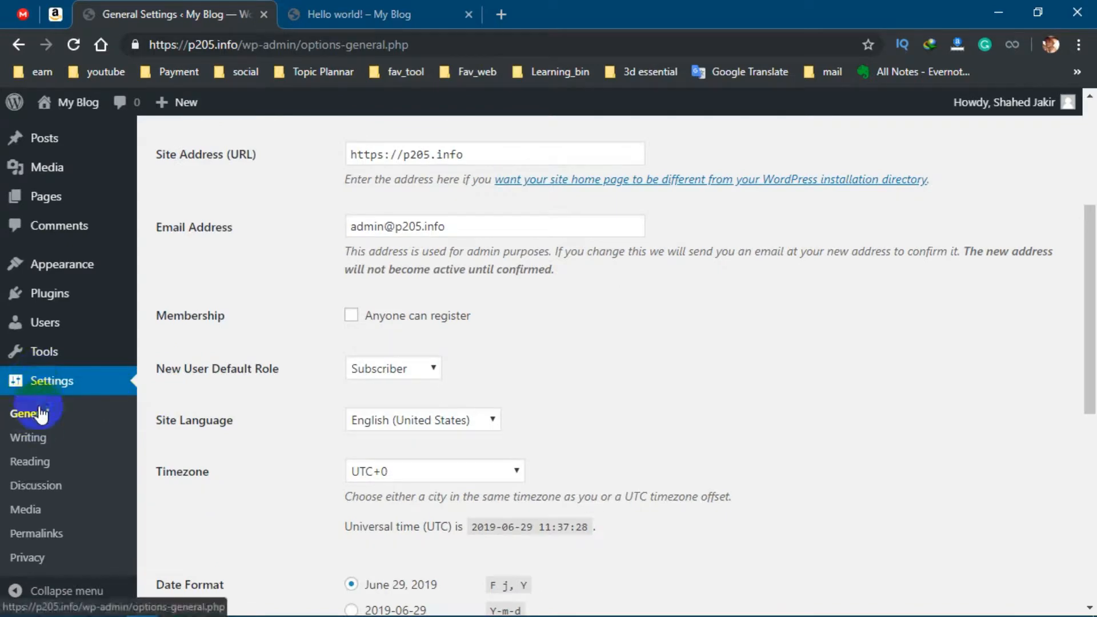
{"action": "left_click", "coordinate": [37, 534]}
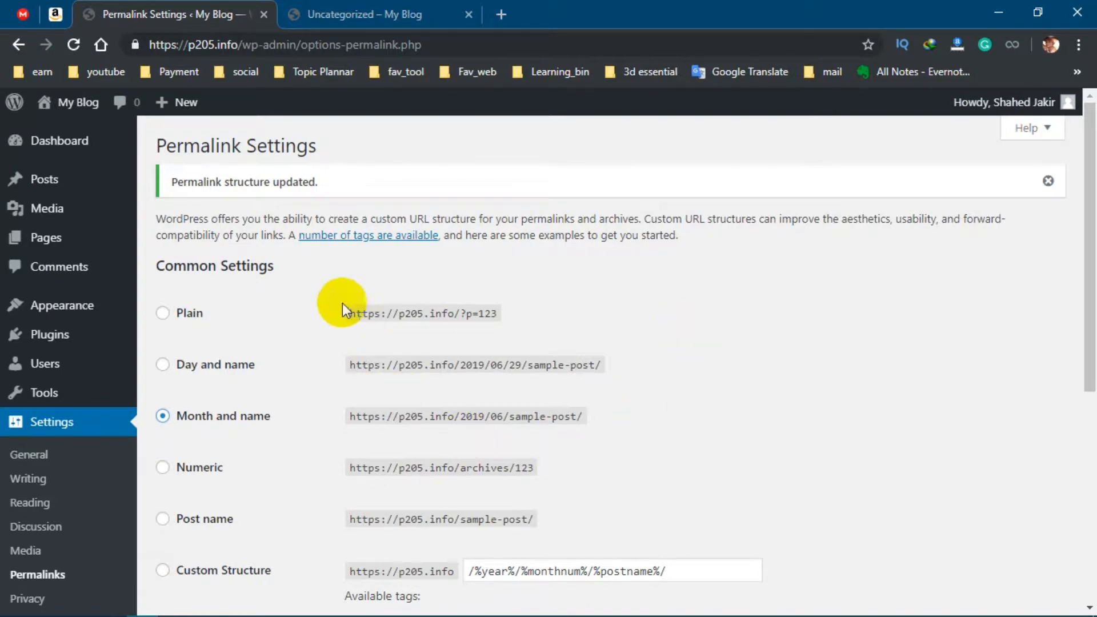
Step: Set a custom permalink structure of /%category%/%postname%/ using the category and post name tags, and save the changes
{"action": "scroll", "coordinate": [370, 453], "scroll_direction": "down", "scroll_amount": 2}
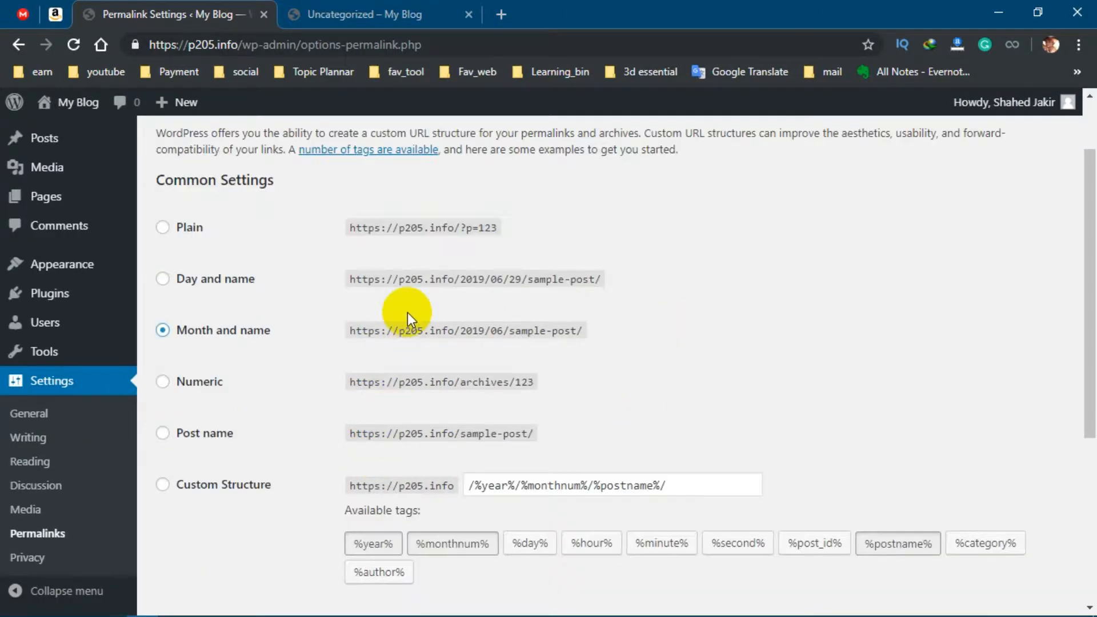
{"action": "left_click", "coordinate": [164, 488]}
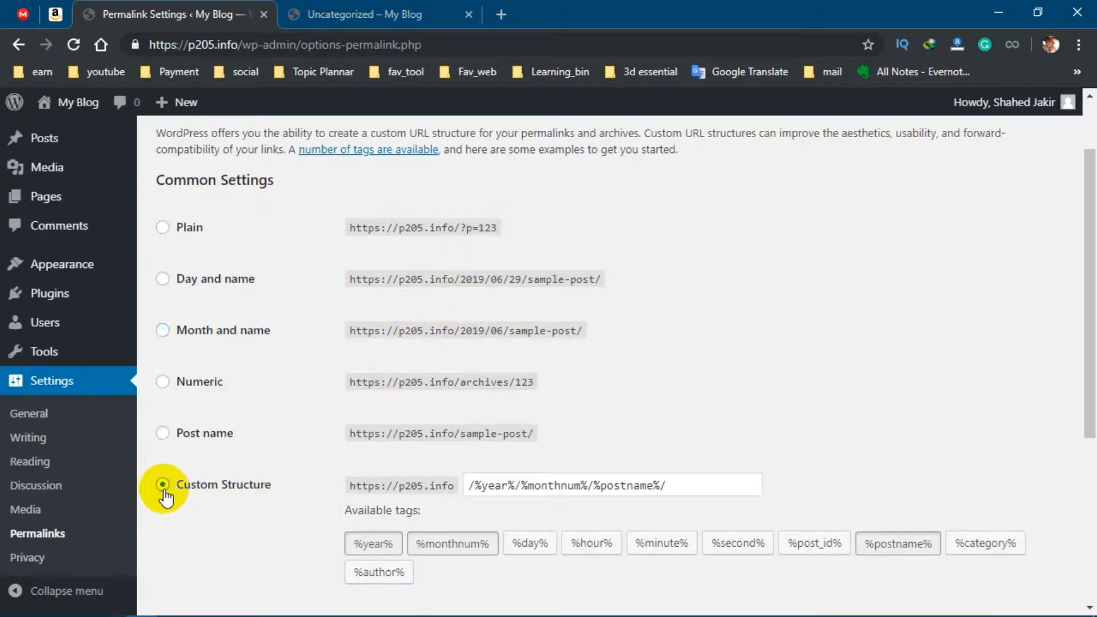
{"action": "left_click_drag", "start_coordinate": [684, 488], "coordinate": [441, 485]}
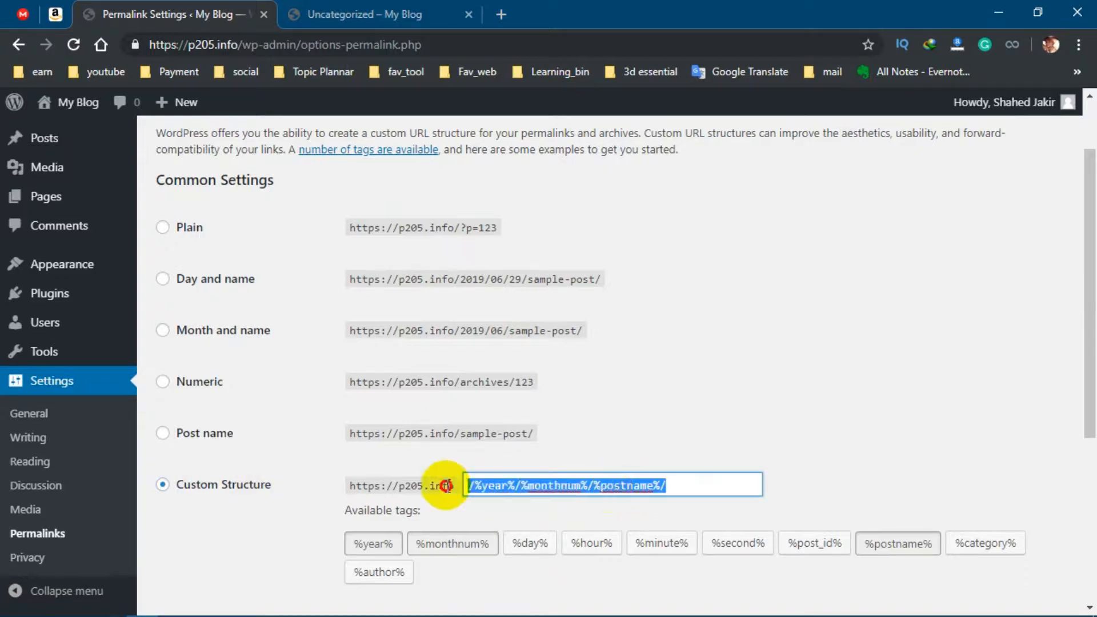
{"action": "key", "text": "BackSpace"}
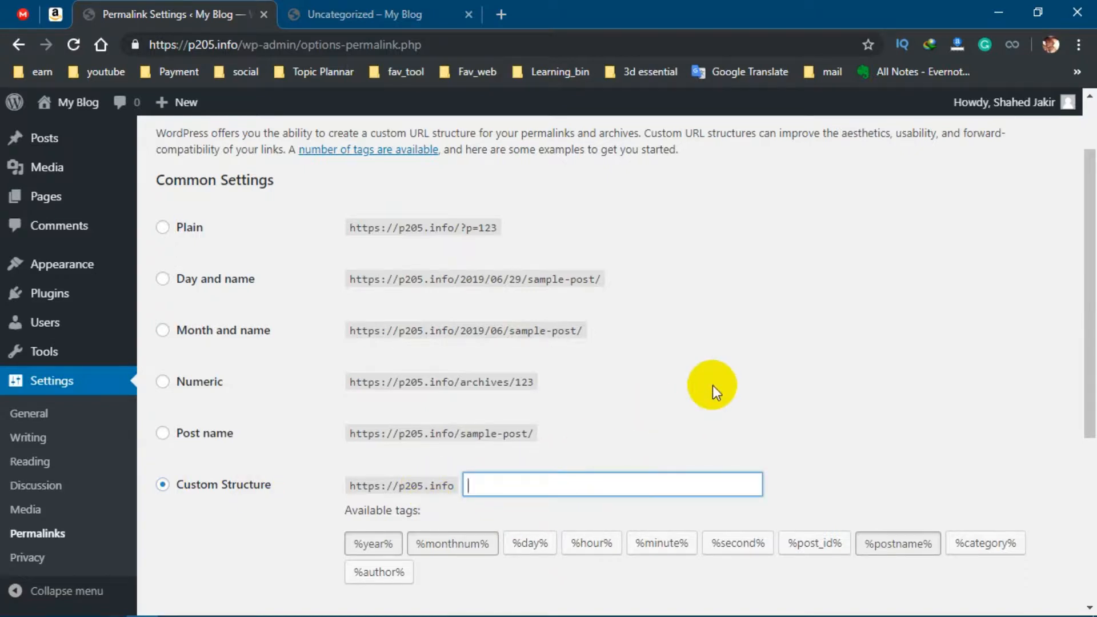
{"action": "scroll", "coordinate": [725, 378], "scroll_direction": "down", "scroll_amount": 2}
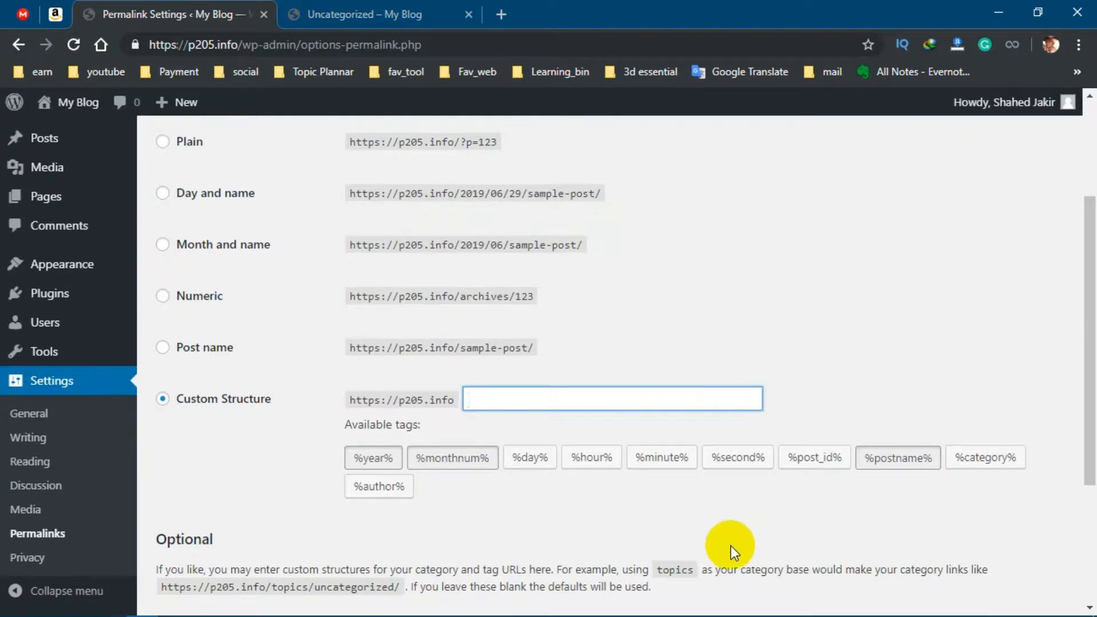
{"action": "left_click", "coordinate": [991, 460]}
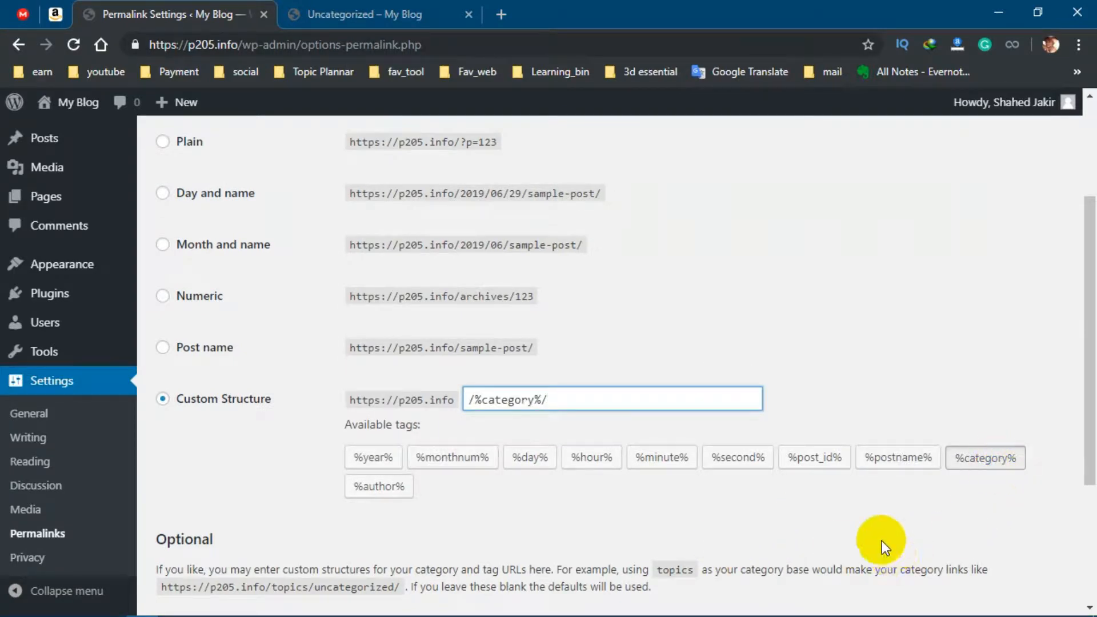
{"action": "left_click", "coordinate": [894, 466]}
{"action": "scroll", "coordinate": [891, 466], "scroll_direction": "down", "scroll_amount": 4}
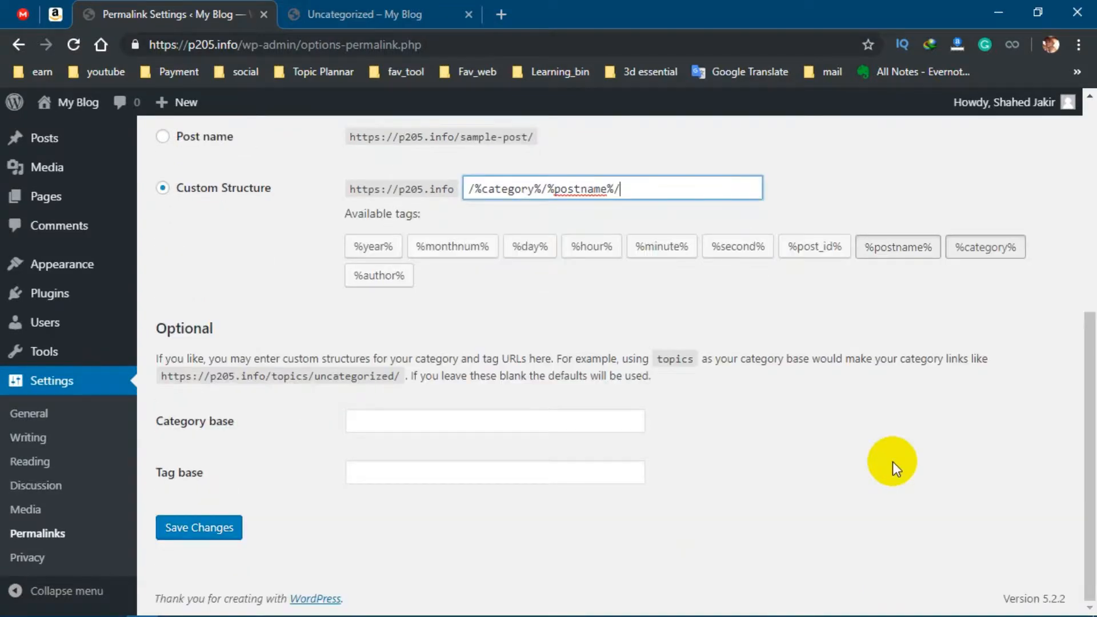
{"action": "left_click", "coordinate": [230, 536]}
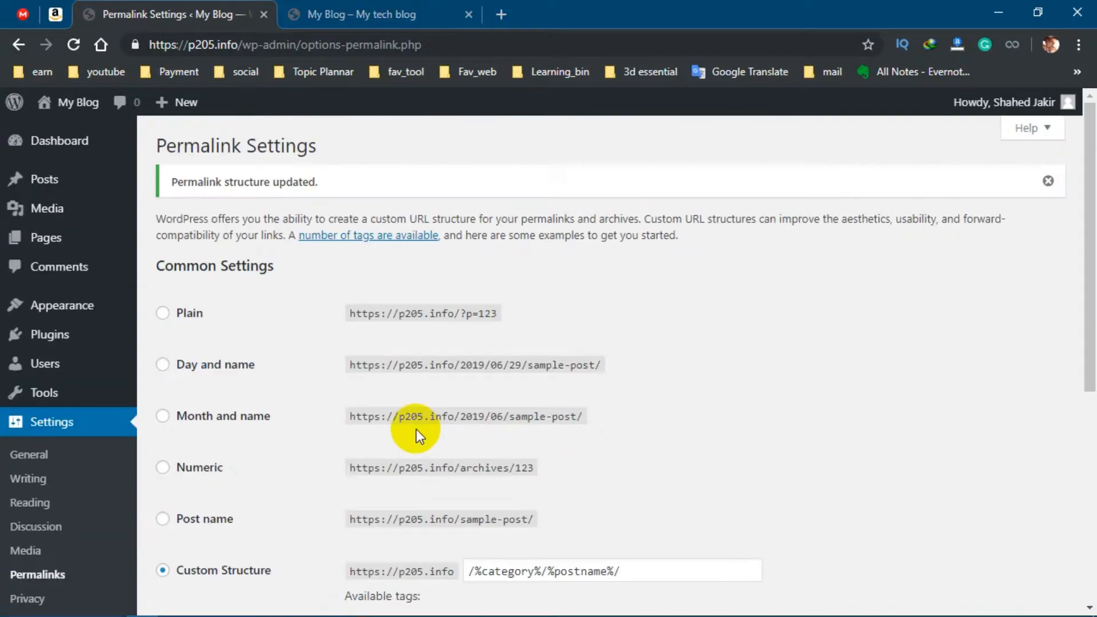
Step: Open the Hello world! post from the blog's front page and check the category part of its URL
{"action": "left_click", "coordinate": [379, 13]}
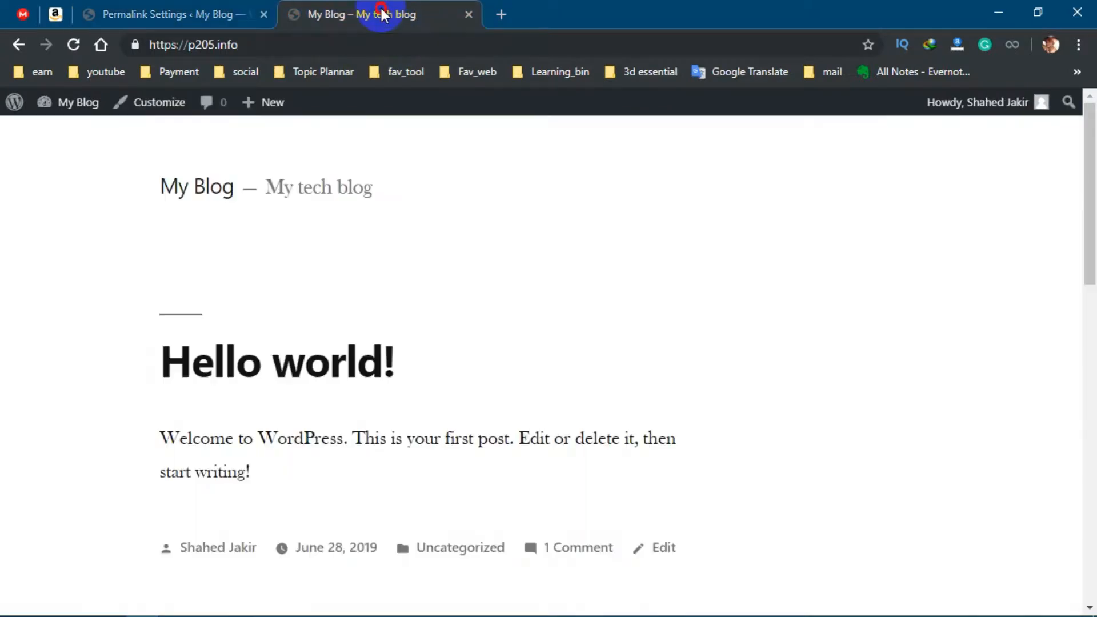
{"action": "left_click", "coordinate": [337, 368]}
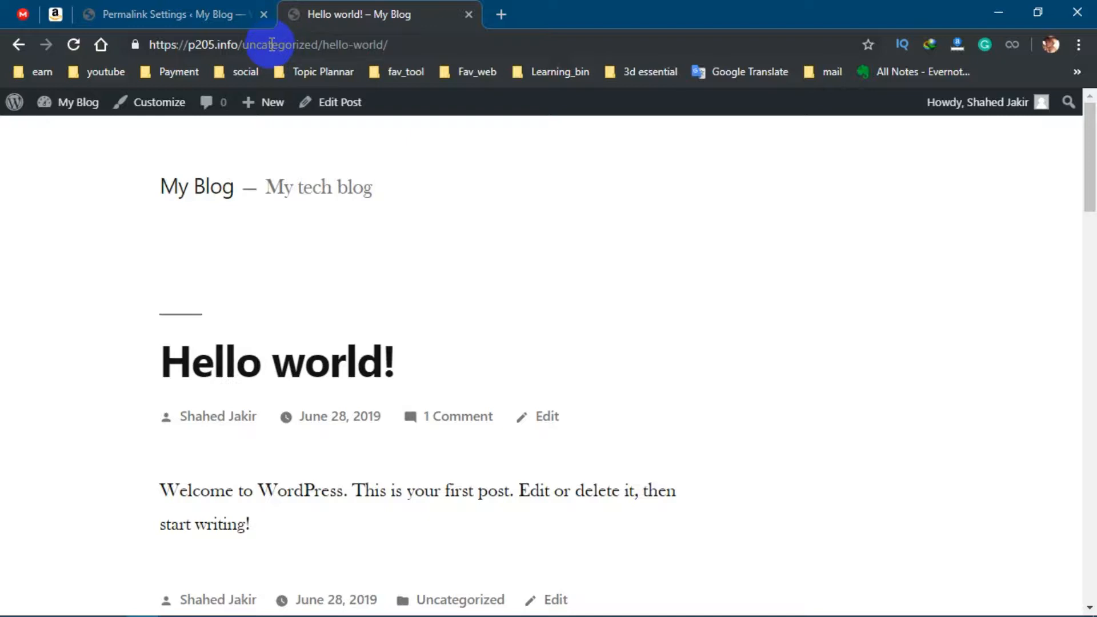
Step: Return to the admin area and open the Uncategorized post category for editing
{"action": "left_click", "coordinate": [194, 17]}
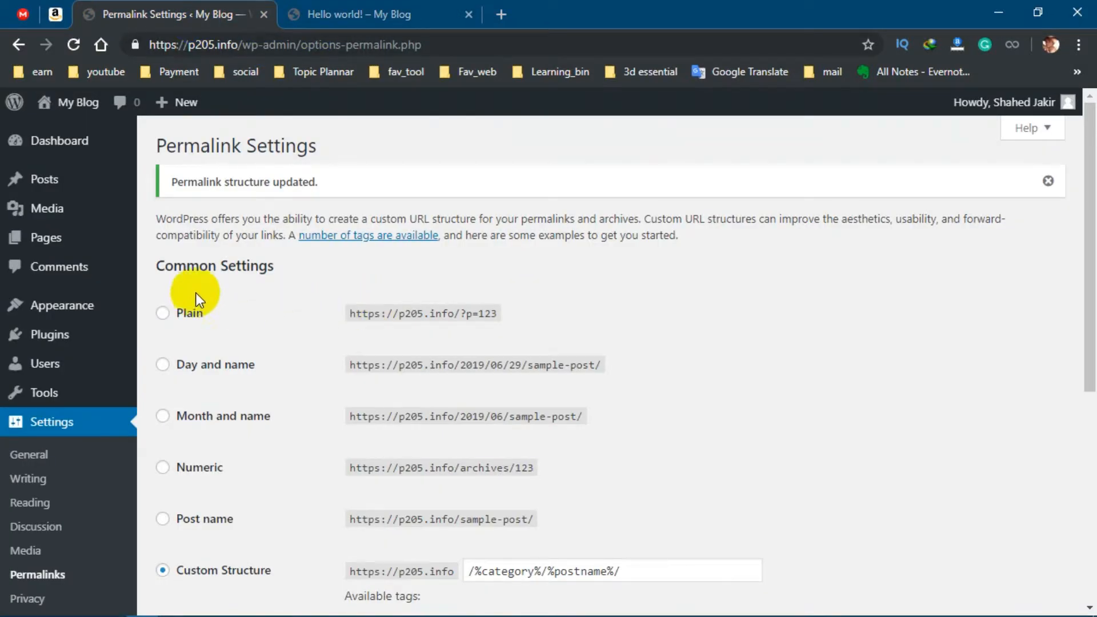
{"action": "mouse_move", "coordinate": [51, 192]}
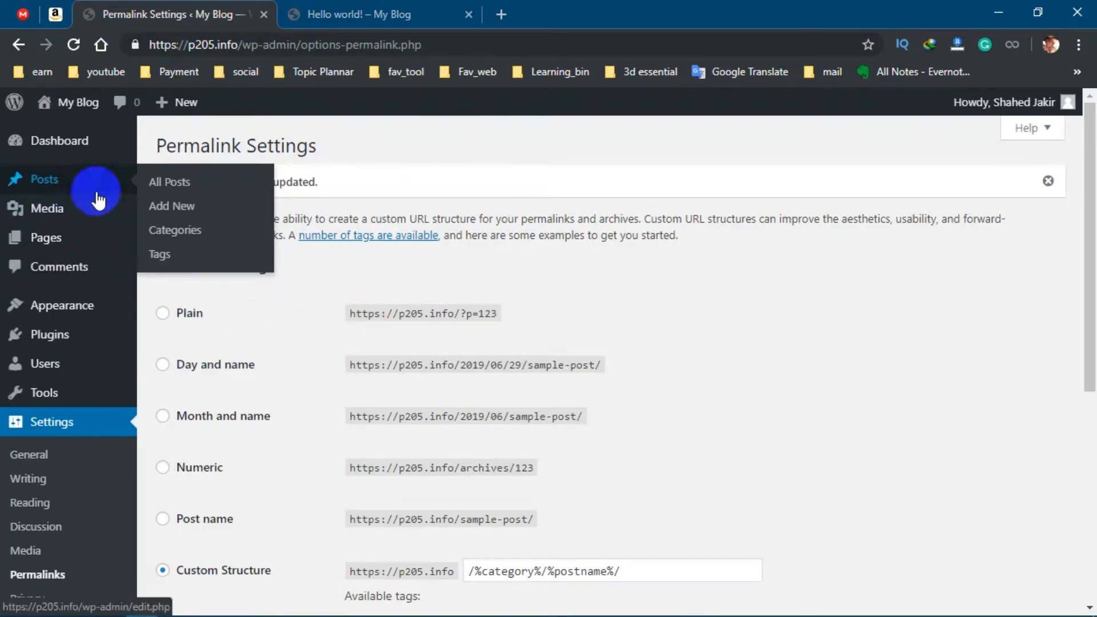
{"action": "left_click", "coordinate": [184, 234]}
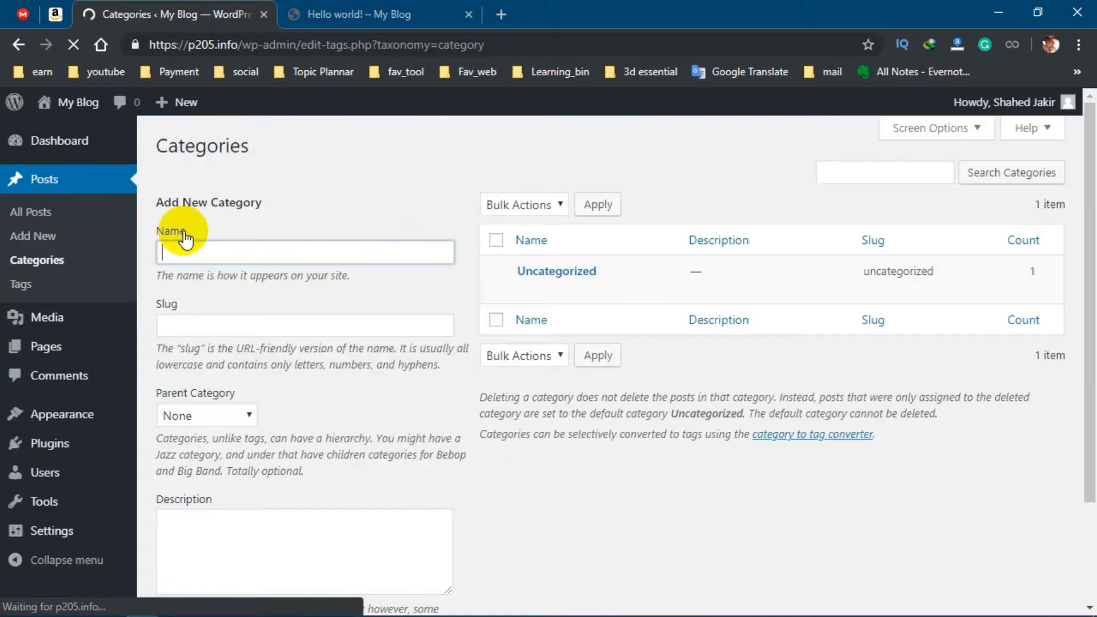
{"action": "mouse_move", "coordinate": [563, 272]}
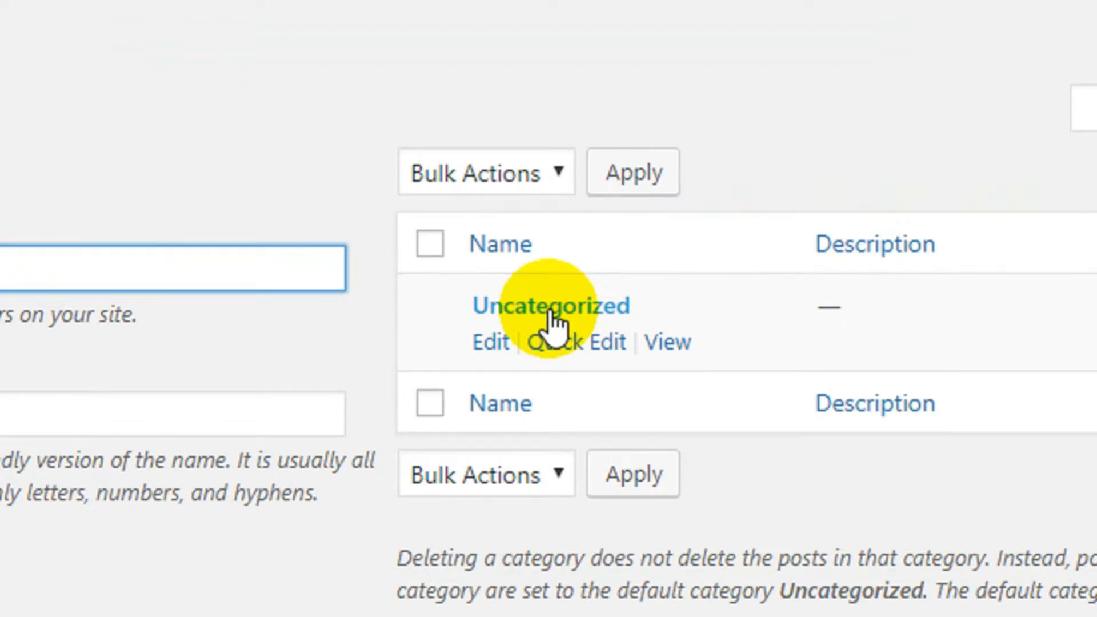
{"action": "left_click", "coordinate": [490, 341]}
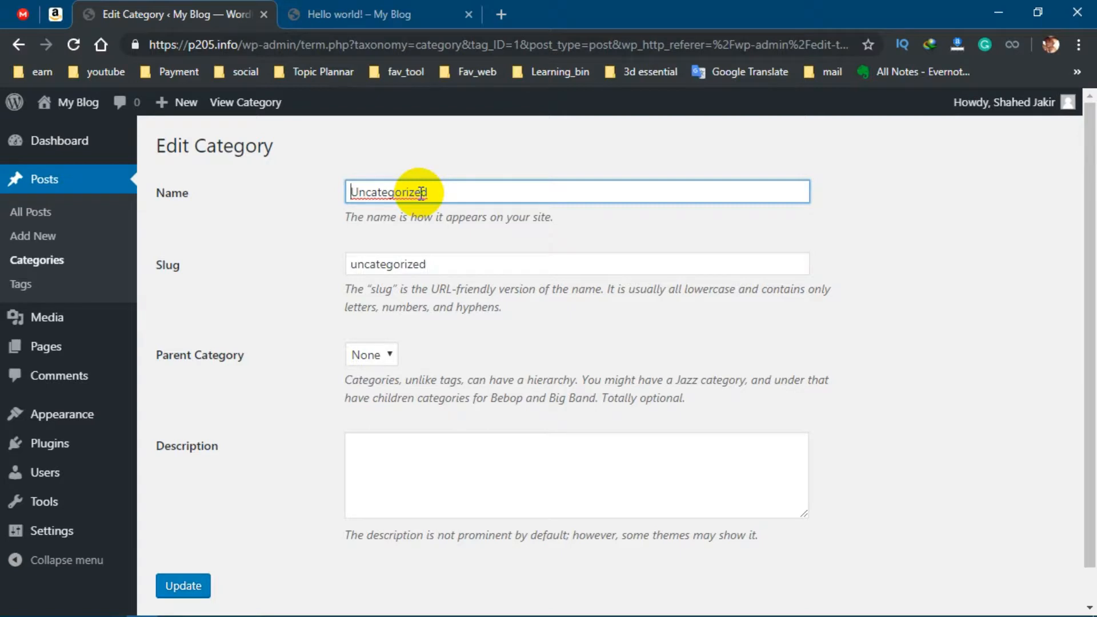
Step: Rename the category as "Wordpress", set its slug to "wordpress" and update it
{"action": "double_click", "coordinate": [379, 193]}
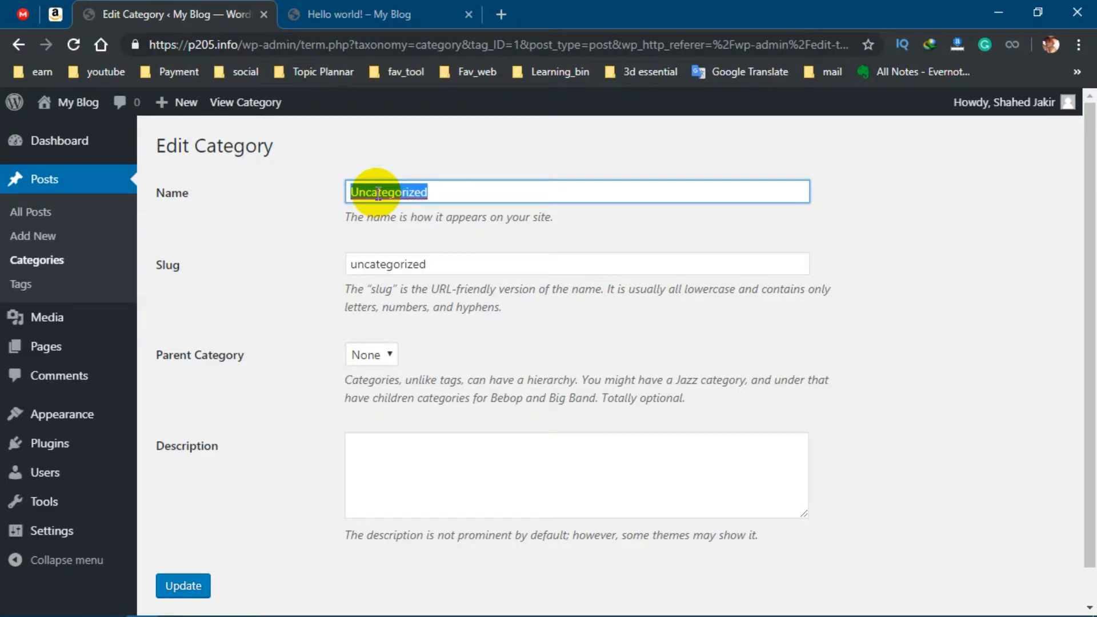
{"action": "type", "text": "W"}
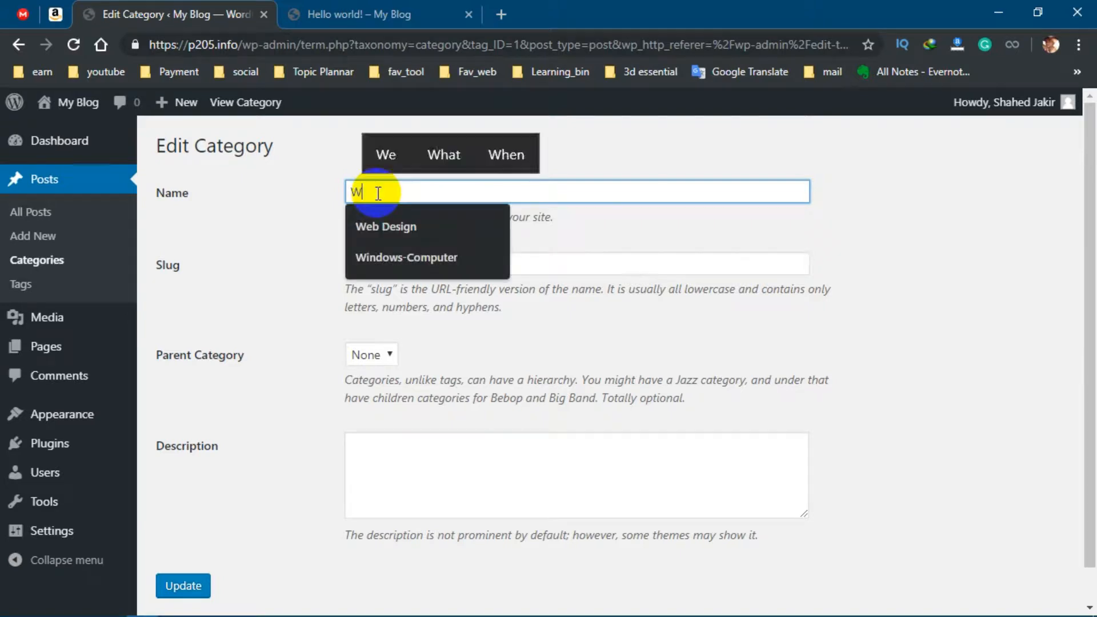
{"action": "type", "text": "ordpress"}
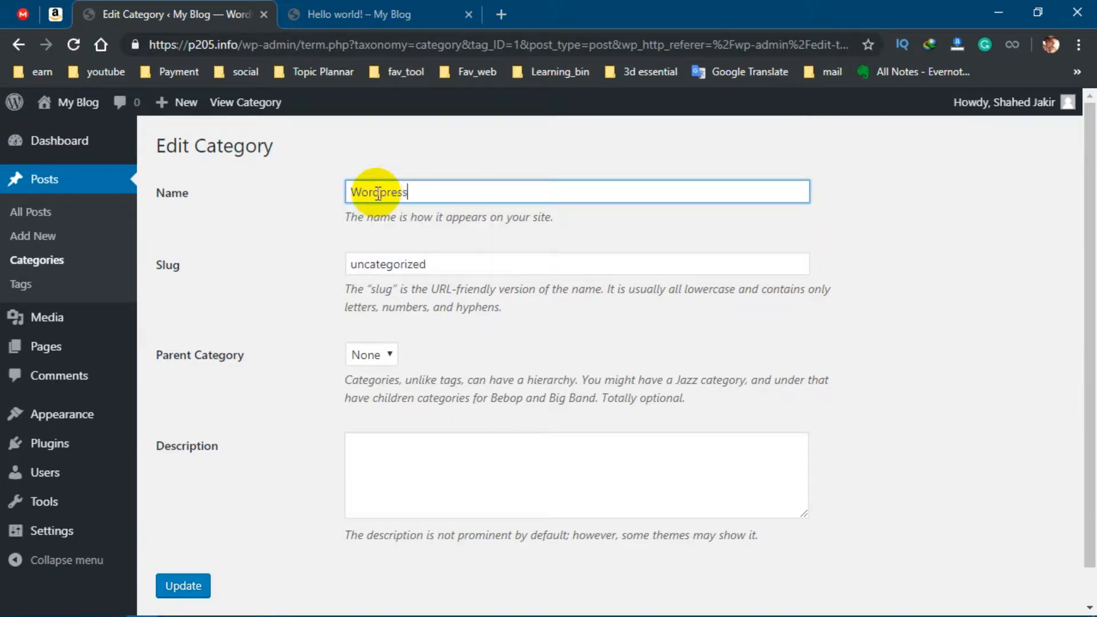
{"action": "left_click", "coordinate": [409, 265]}
{"action": "double_click", "coordinate": [409, 265]}
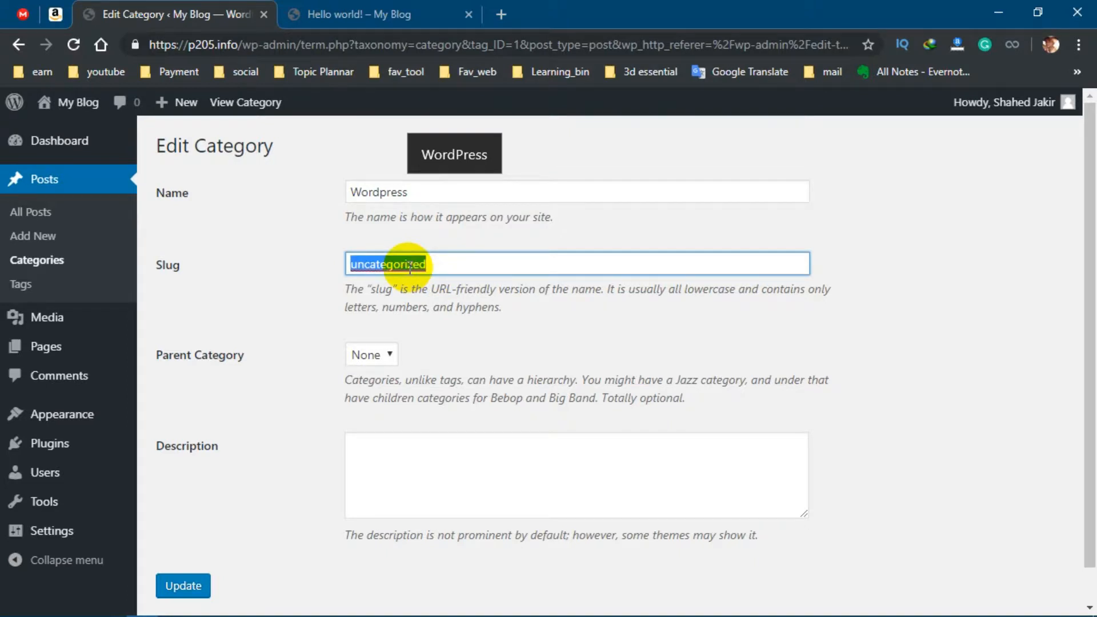
{"action": "type", "text": "wordpres"}
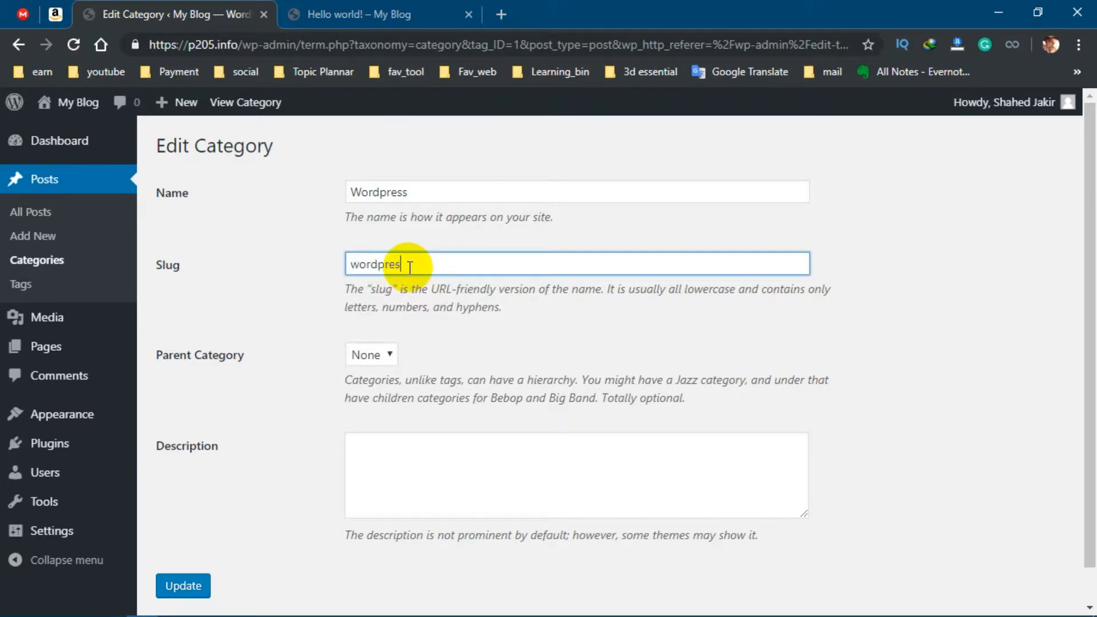
{"action": "type", "text": "s"}
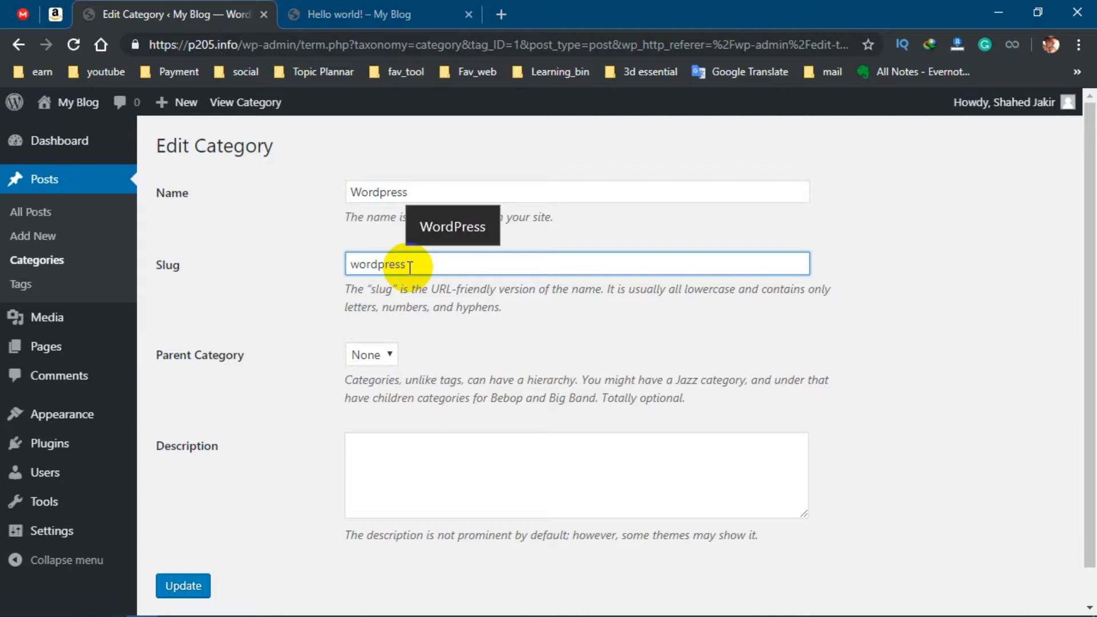
{"action": "left_click", "coordinate": [200, 585]}
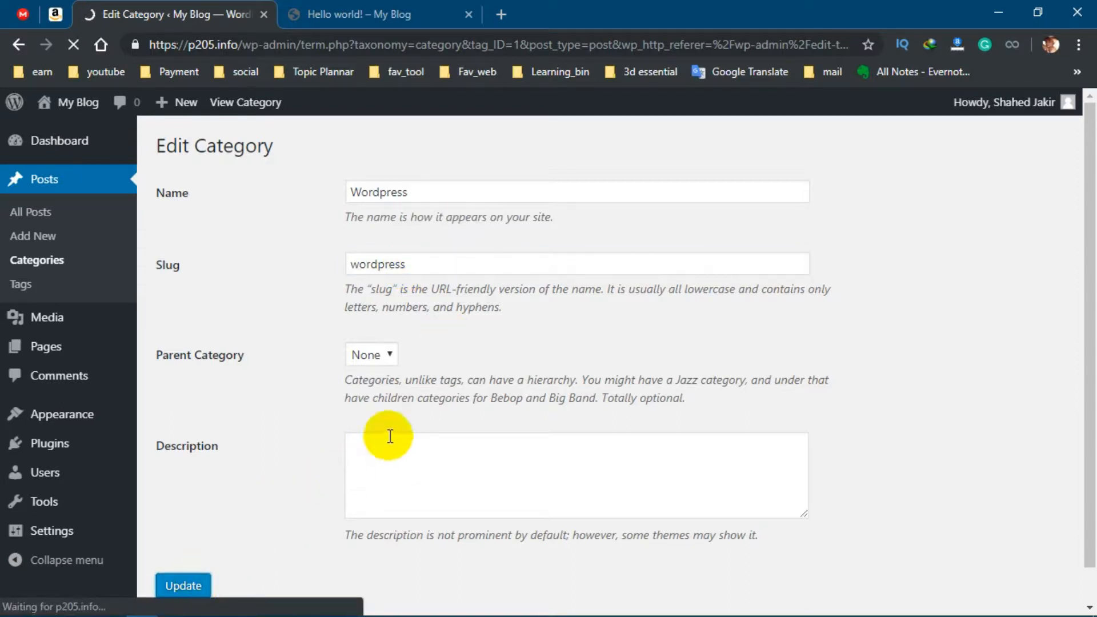
Step: Reload the Hello world! post on the site and examine its URL, category label and comment section
{"action": "left_click", "coordinate": [382, 9]}
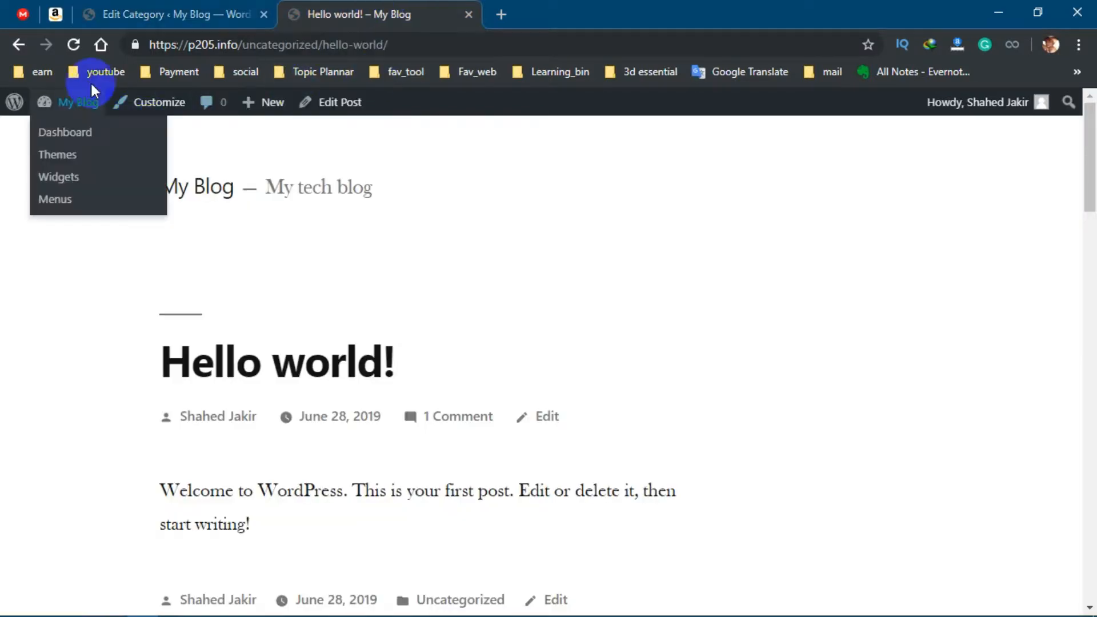
{"action": "left_click", "coordinate": [73, 45]}
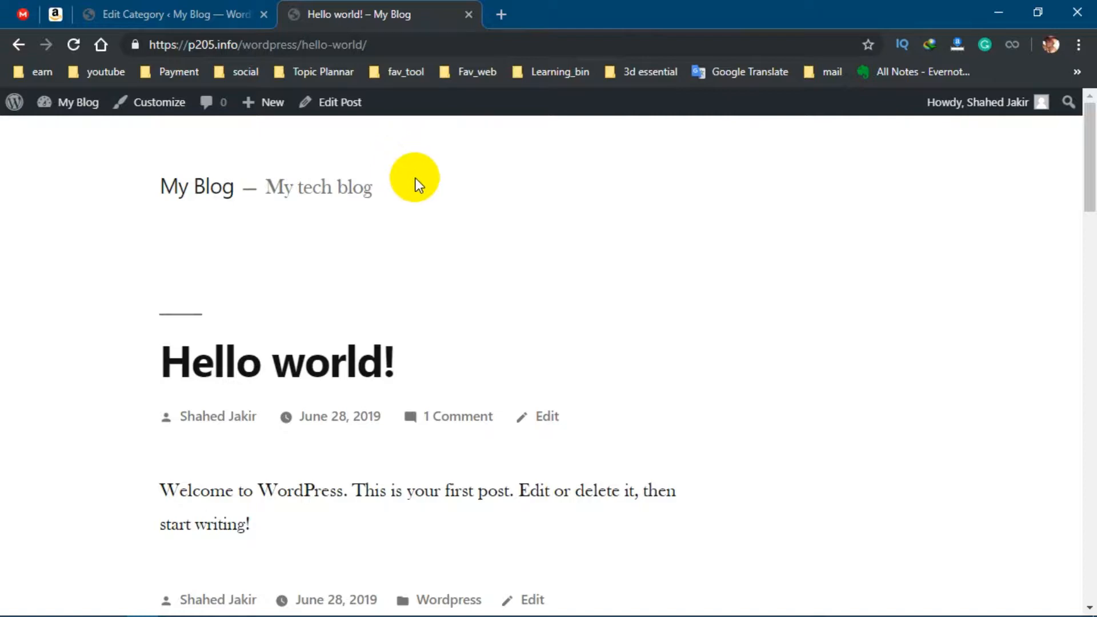
{"action": "scroll", "coordinate": [455, 308], "scroll_direction": "down", "scroll_amount": 3}
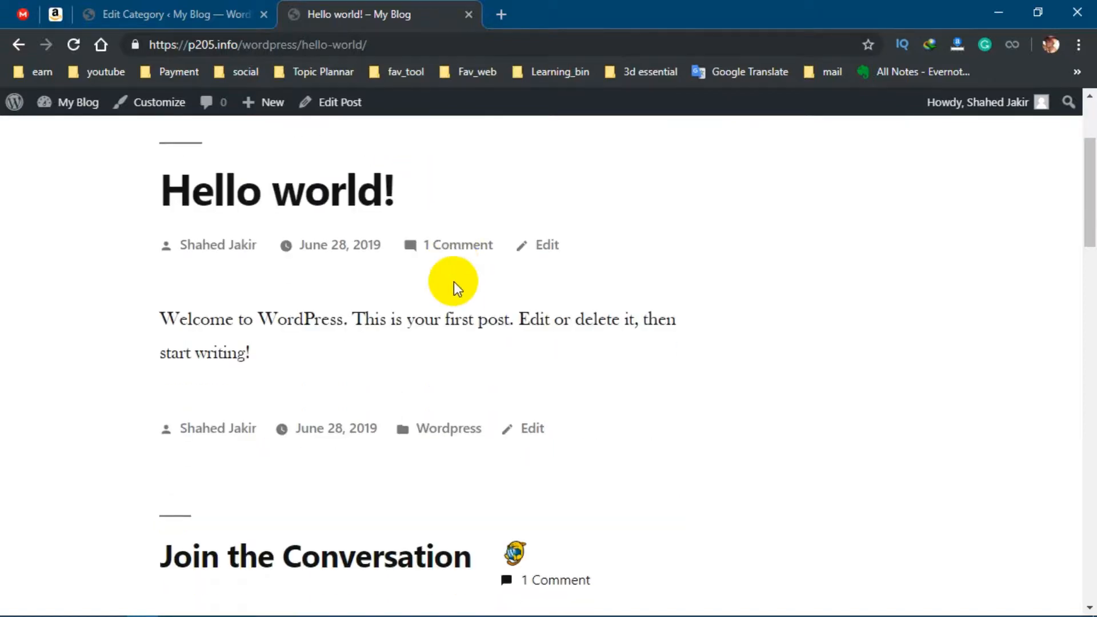
{"action": "scroll", "coordinate": [453, 284], "scroll_direction": "up", "scroll_amount": 3}
{"action": "scroll", "coordinate": [281, 303], "scroll_direction": "down", "scroll_amount": 3}
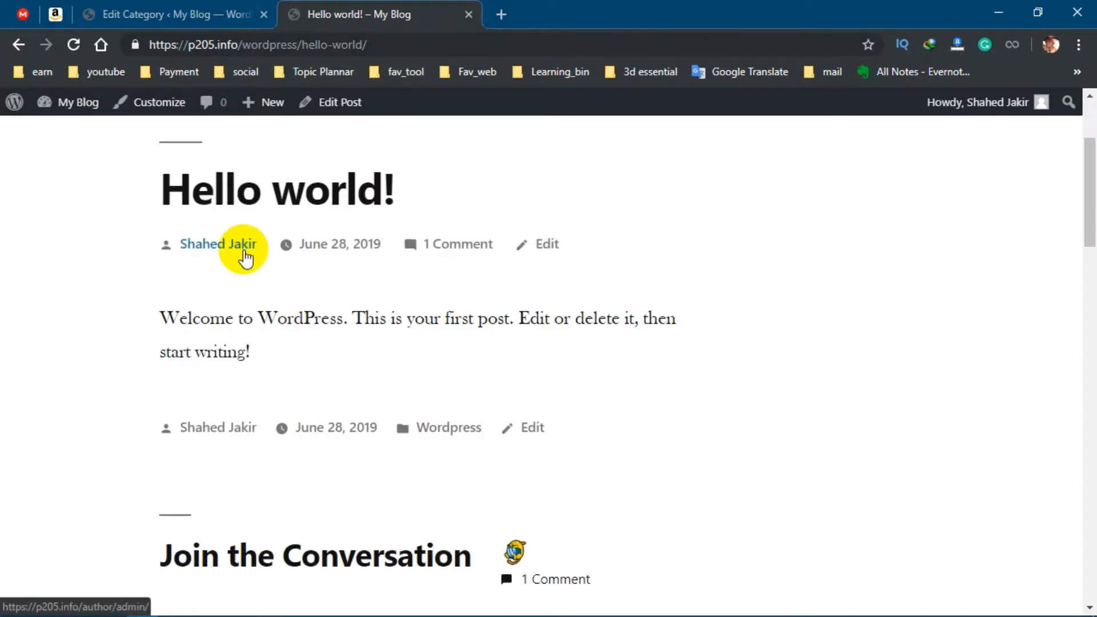
{"action": "scroll", "coordinate": [342, 255], "scroll_direction": "down", "scroll_amount": 2}
{"action": "scroll", "coordinate": [490, 318], "scroll_direction": "down", "scroll_amount": 7}
{"action": "scroll", "coordinate": [441, 294], "scroll_direction": "up", "scroll_amount": 10}
{"action": "scroll", "coordinate": [367, 228], "scroll_direction": "down", "scroll_amount": 3}
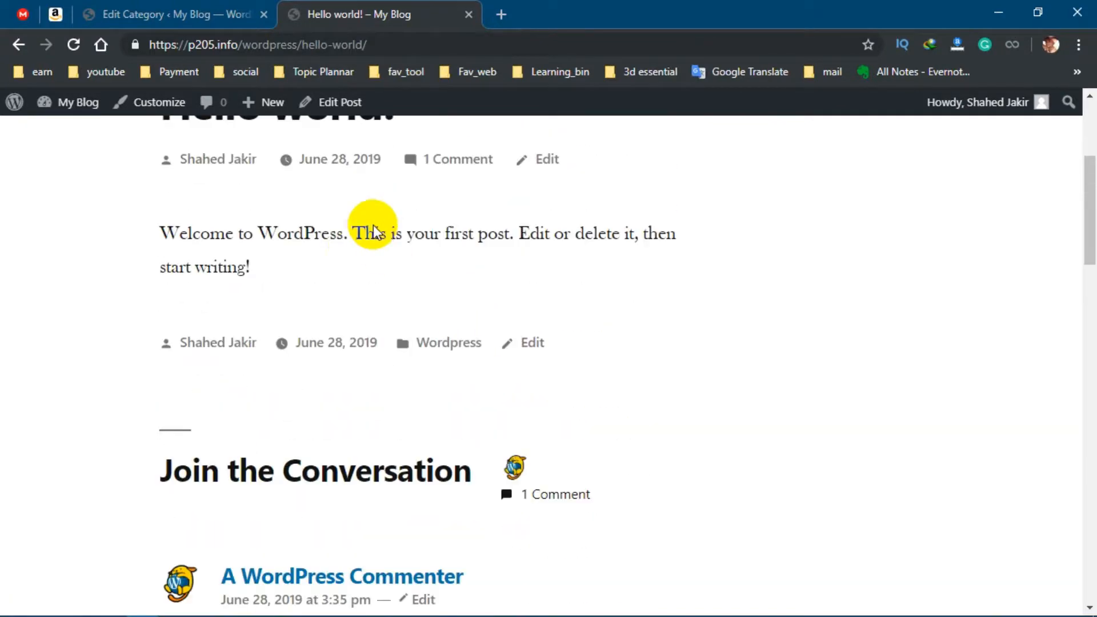
{"action": "scroll", "coordinate": [351, 246], "scroll_direction": "up", "scroll_amount": 4}
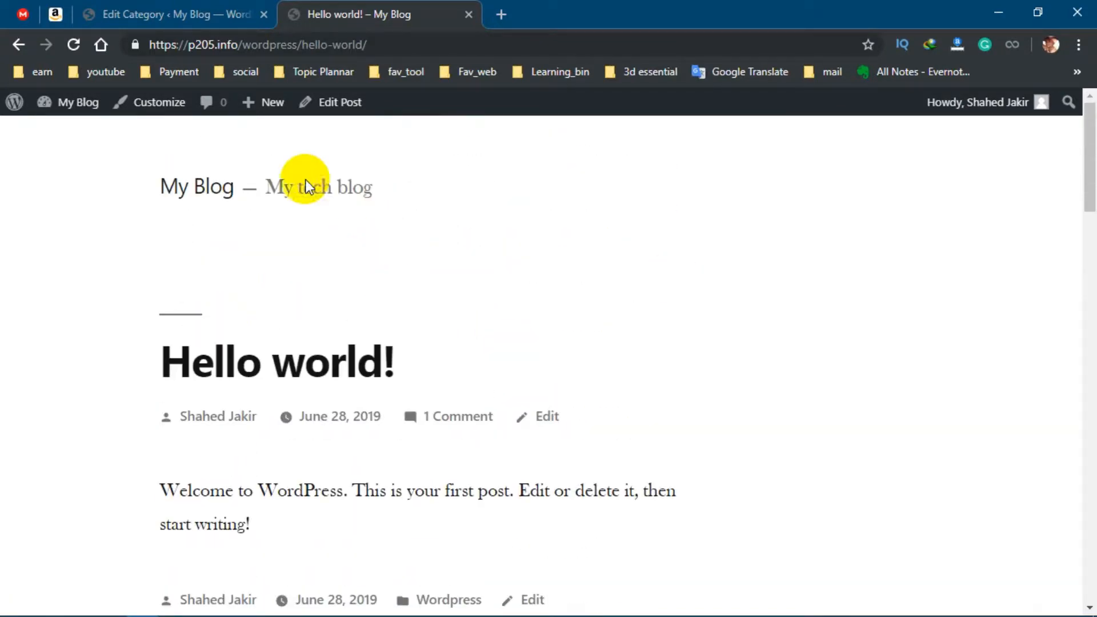
Step: Return to the admin area's list of all posts and move the Hello world! post to the trash
{"action": "left_click", "coordinate": [197, 9]}
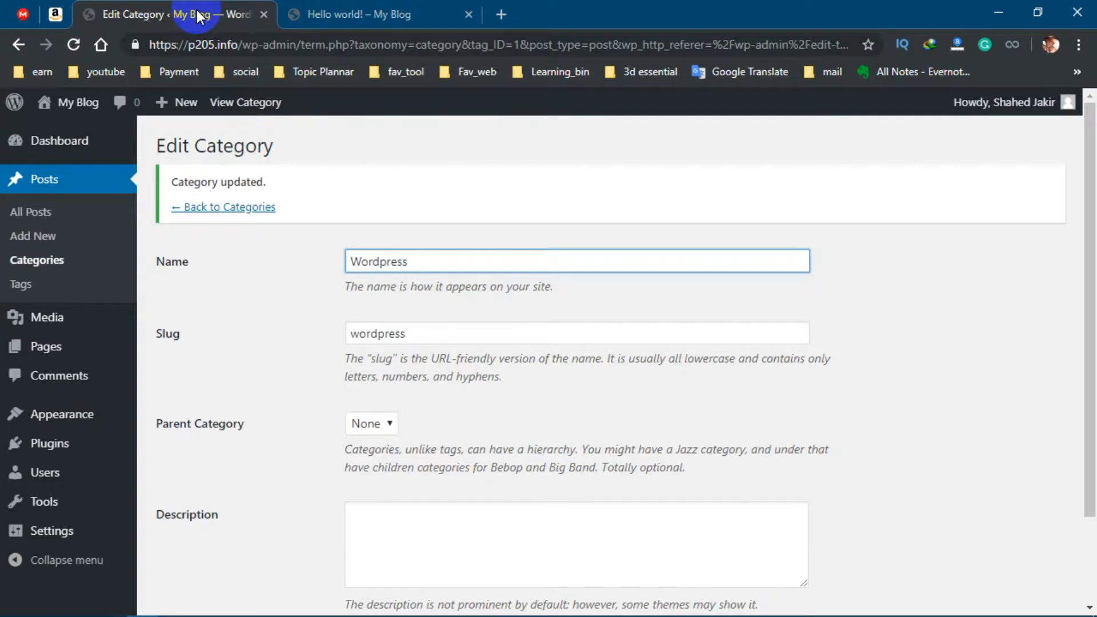
{"action": "left_click", "coordinate": [26, 215]}
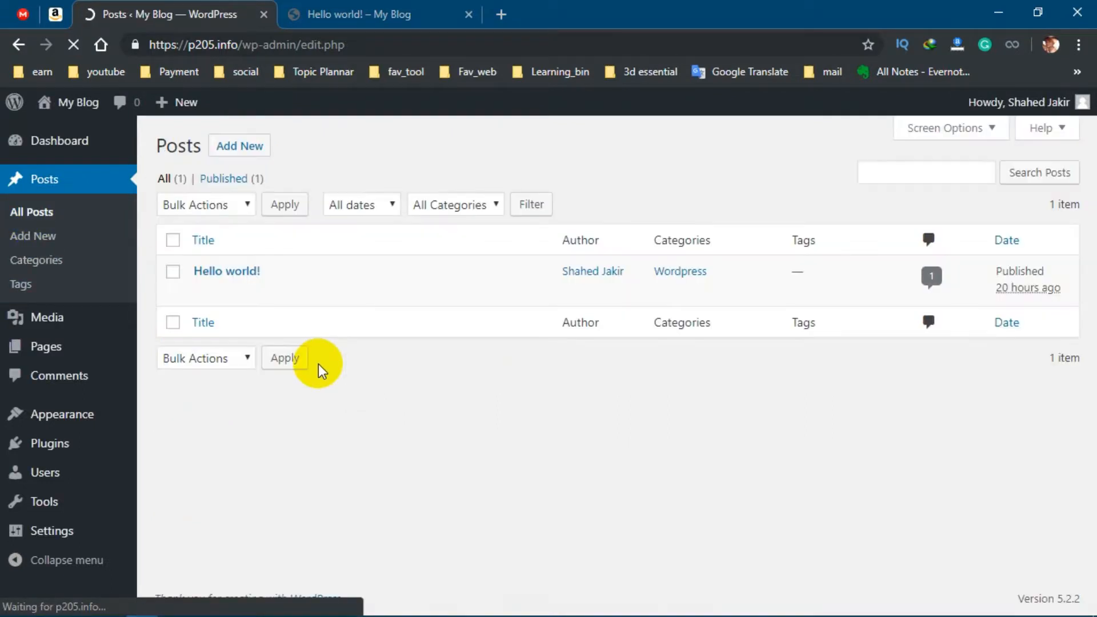
{"action": "left_click", "coordinate": [173, 272]}
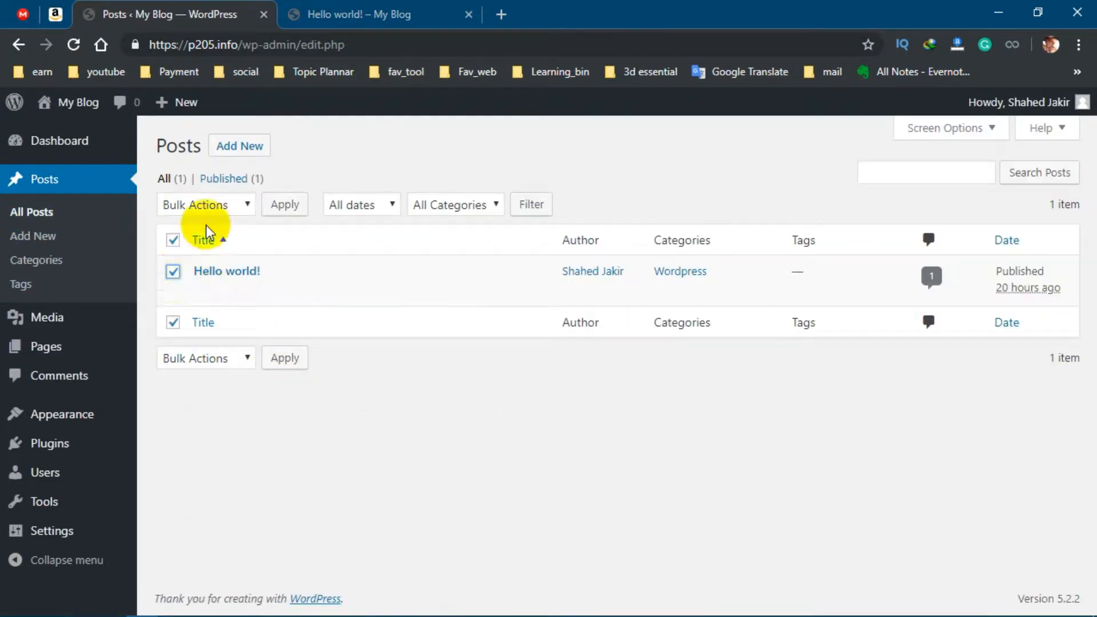
{"action": "left_click", "coordinate": [222, 205]}
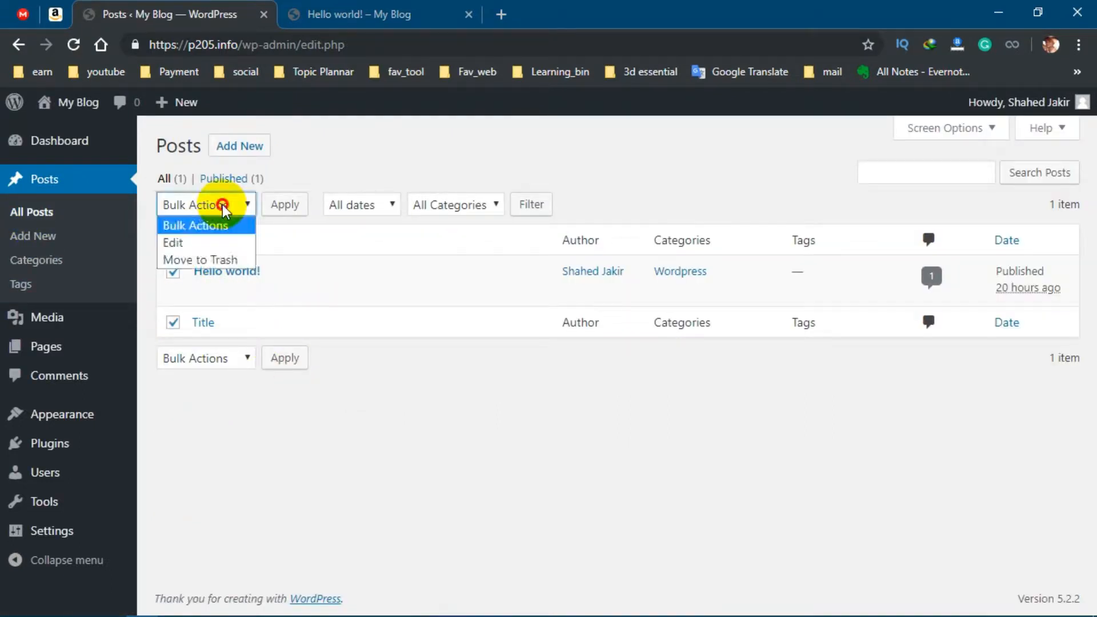
{"action": "left_click", "coordinate": [195, 260]}
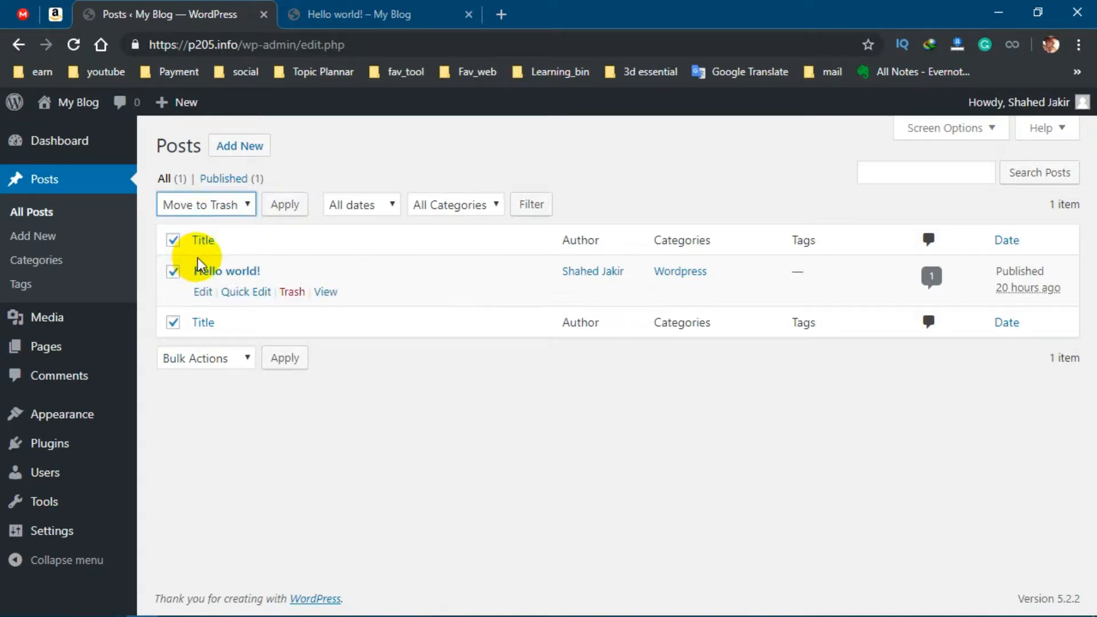
{"action": "left_click", "coordinate": [285, 209]}
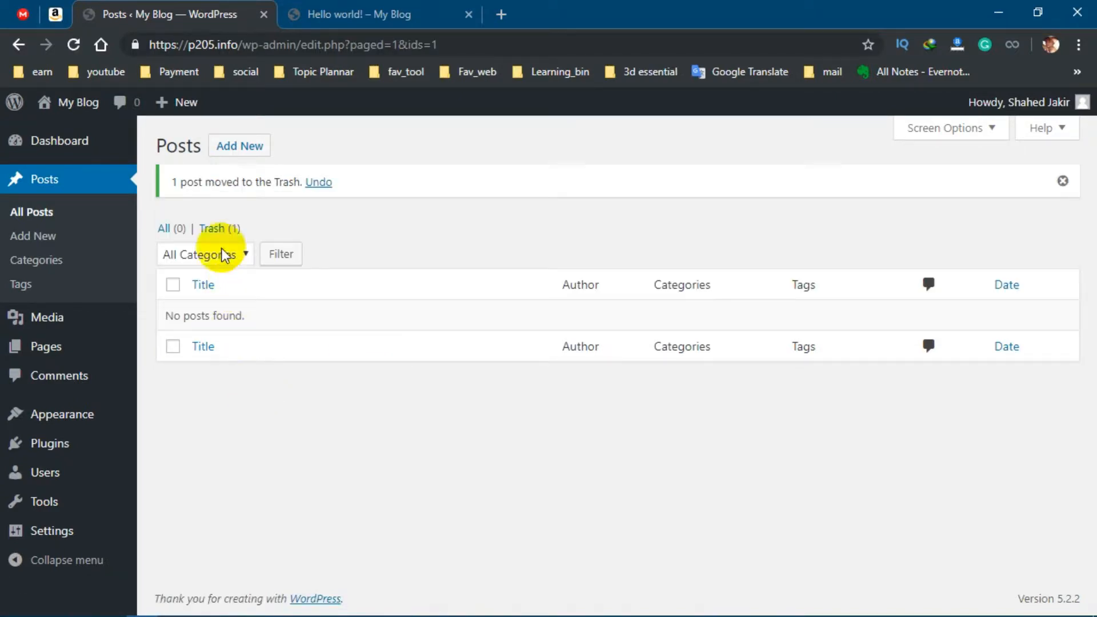
Step: Open the trashed posts and permanently delete the Hello world! post
{"action": "left_click", "coordinate": [217, 229]}
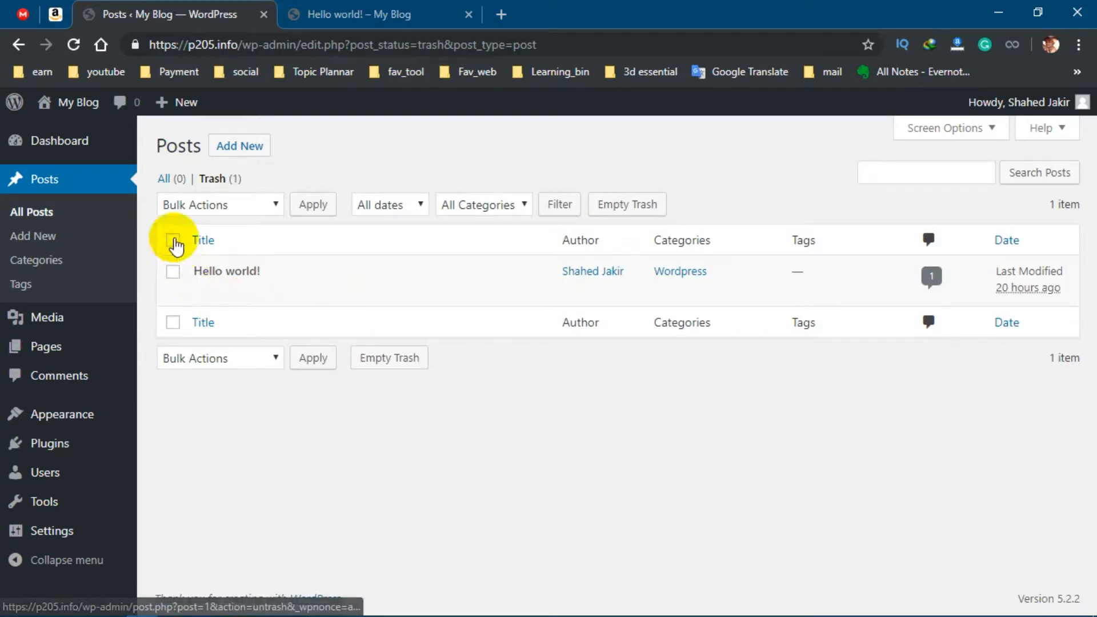
{"action": "left_click", "coordinate": [174, 240]}
{"action": "left_click", "coordinate": [272, 210]}
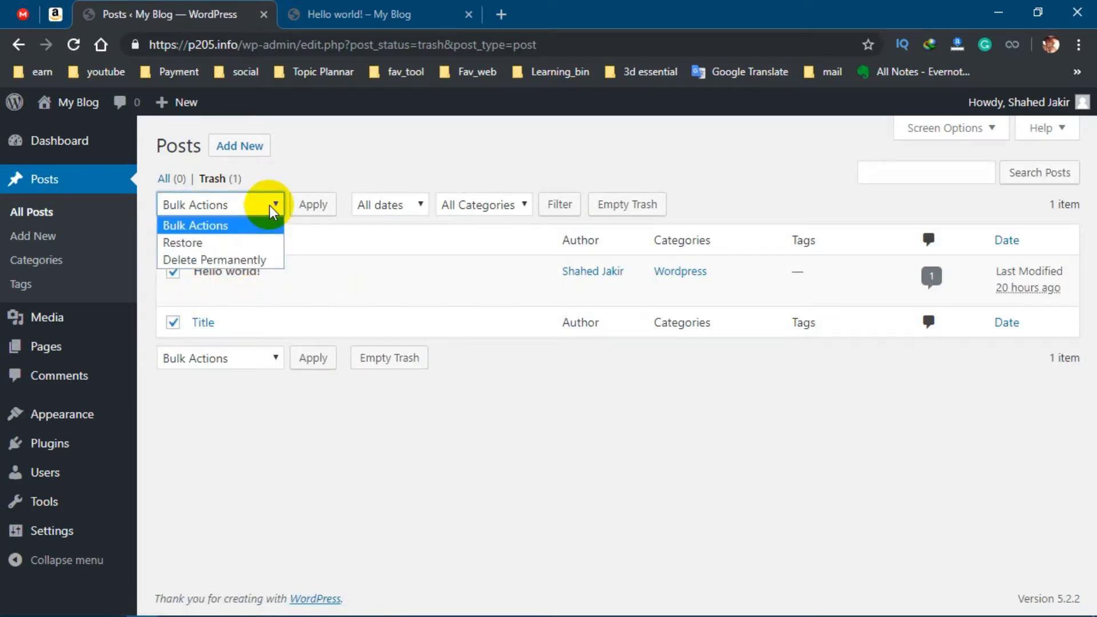
{"action": "left_click", "coordinate": [209, 261]}
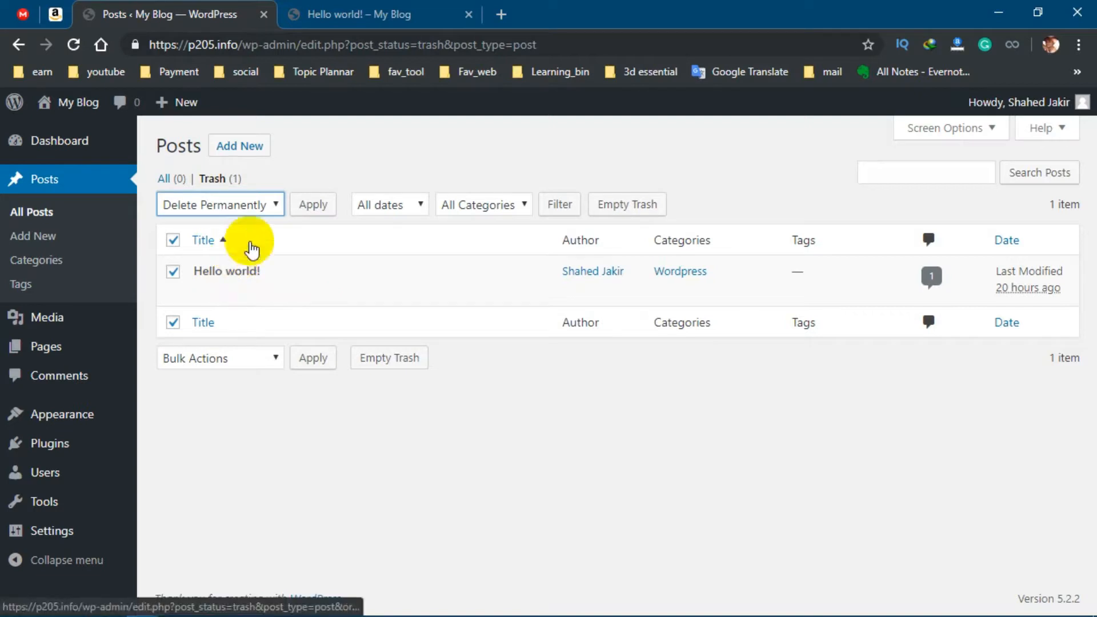
{"action": "left_click", "coordinate": [310, 205]}
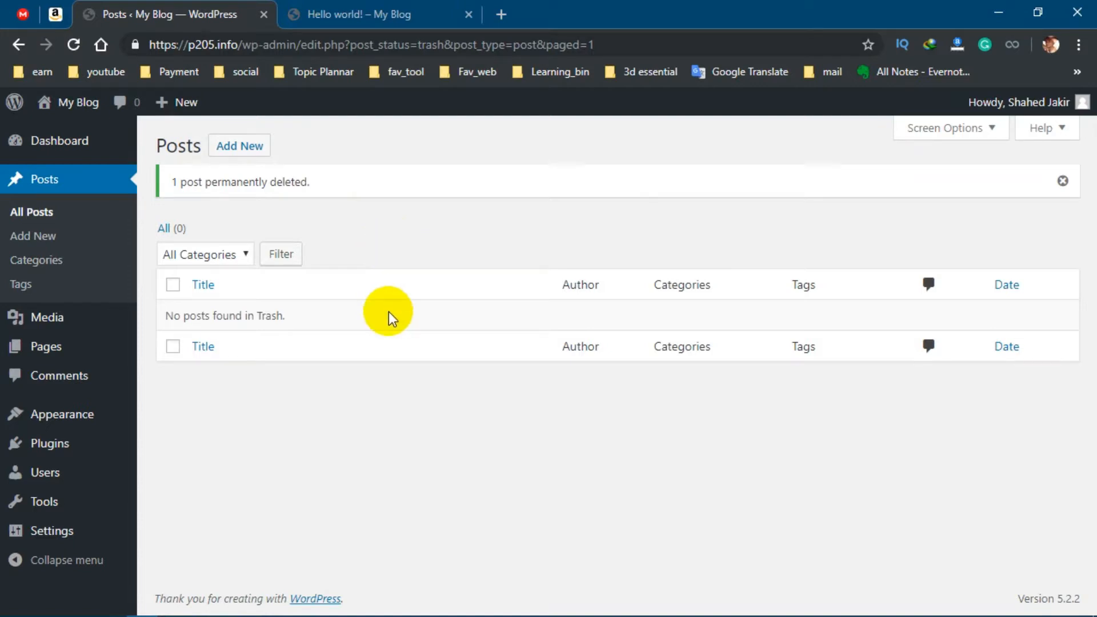
Step: Open the comments list and check it for remaining comments and the available comment types
{"action": "left_click", "coordinate": [53, 376]}
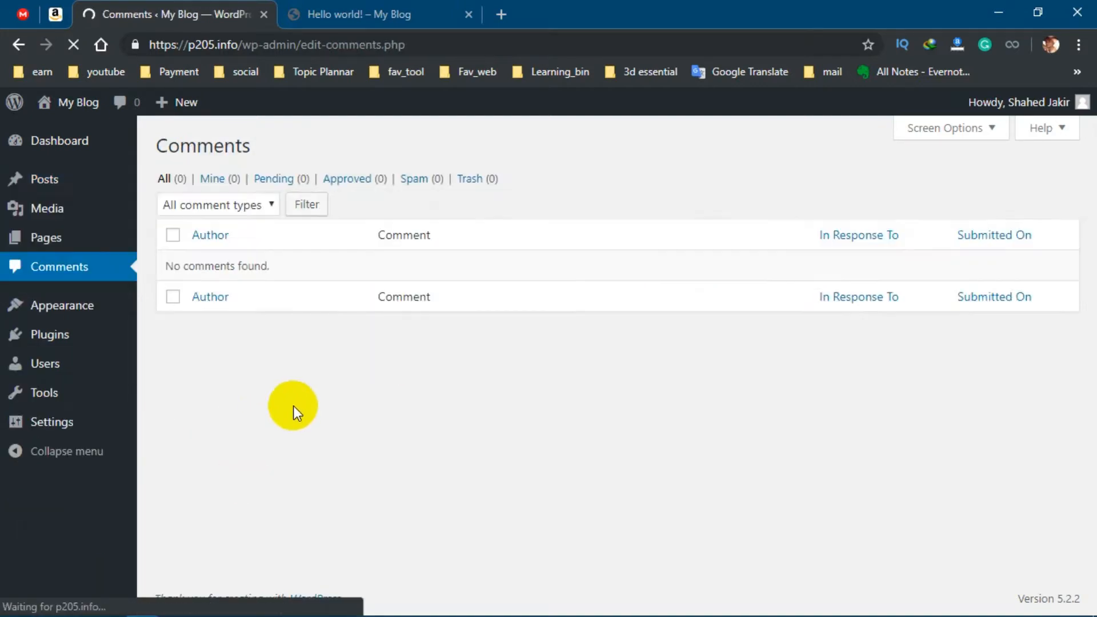
{"action": "left_click", "coordinate": [174, 236]}
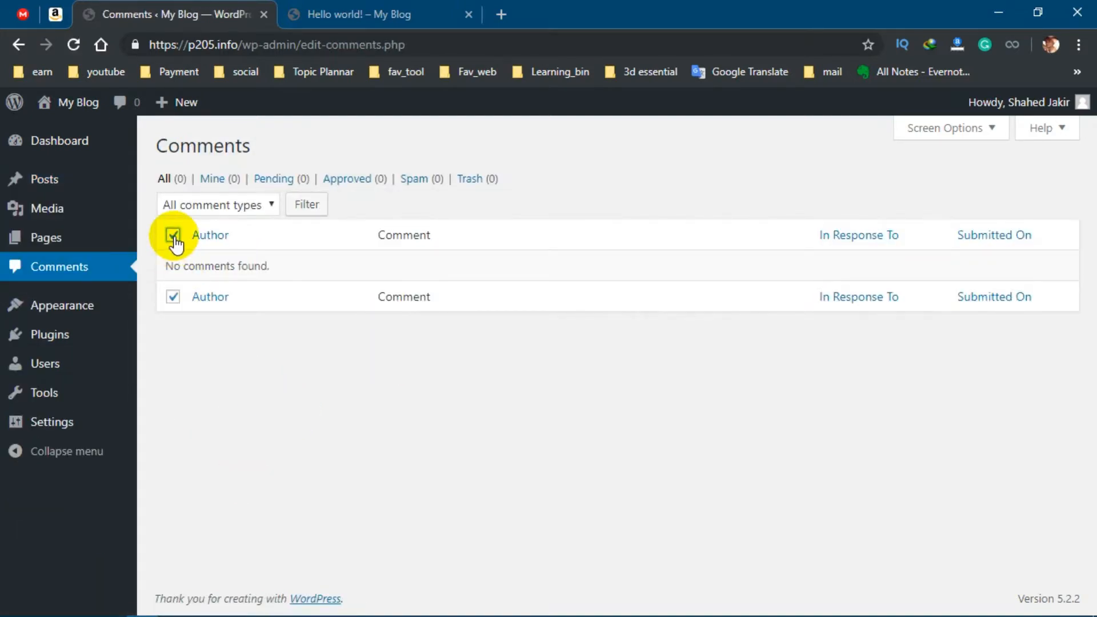
{"action": "left_click", "coordinate": [212, 205]}
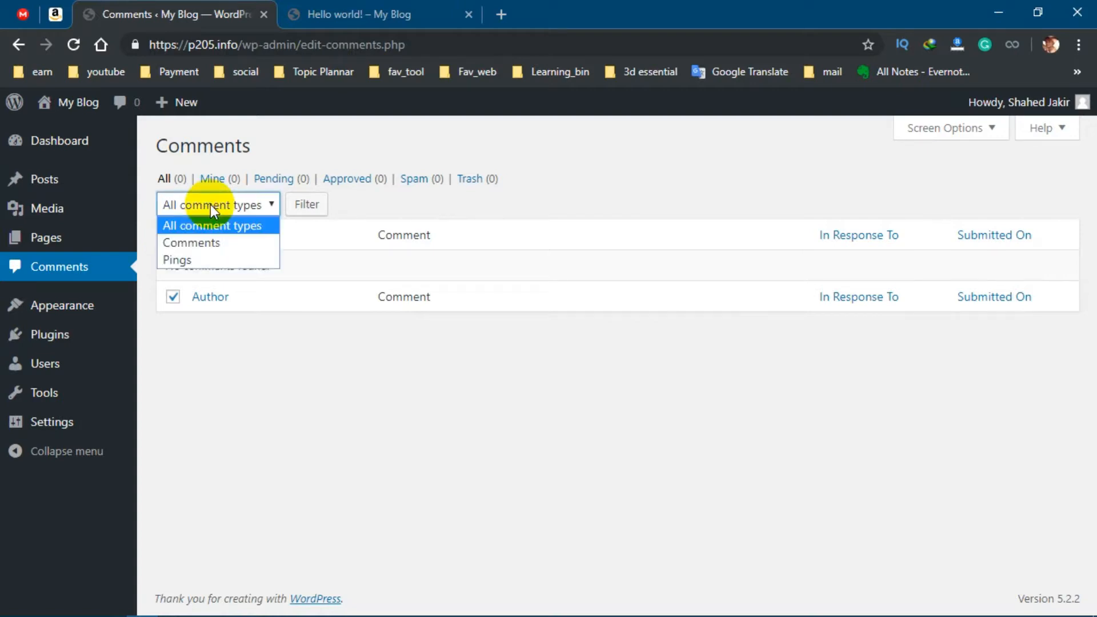
{"action": "left_click", "coordinate": [246, 355]}
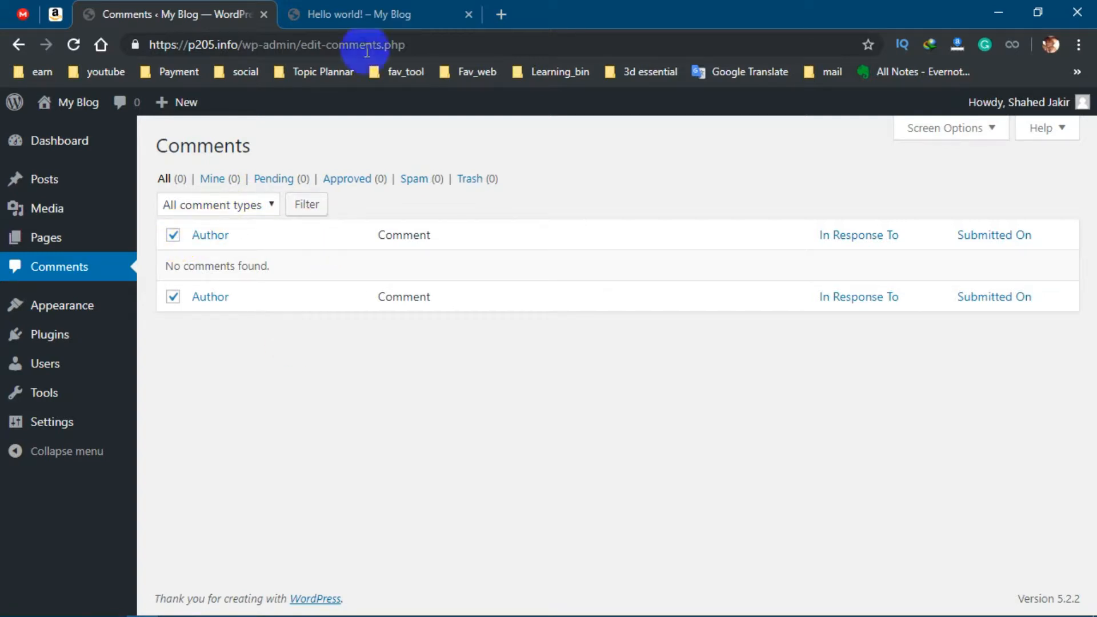
Step: Reload the Hello world! post's address on the site to check whether the post still loads
{"action": "left_click", "coordinate": [370, 14]}
{"action": "left_click", "coordinate": [75, 44]}
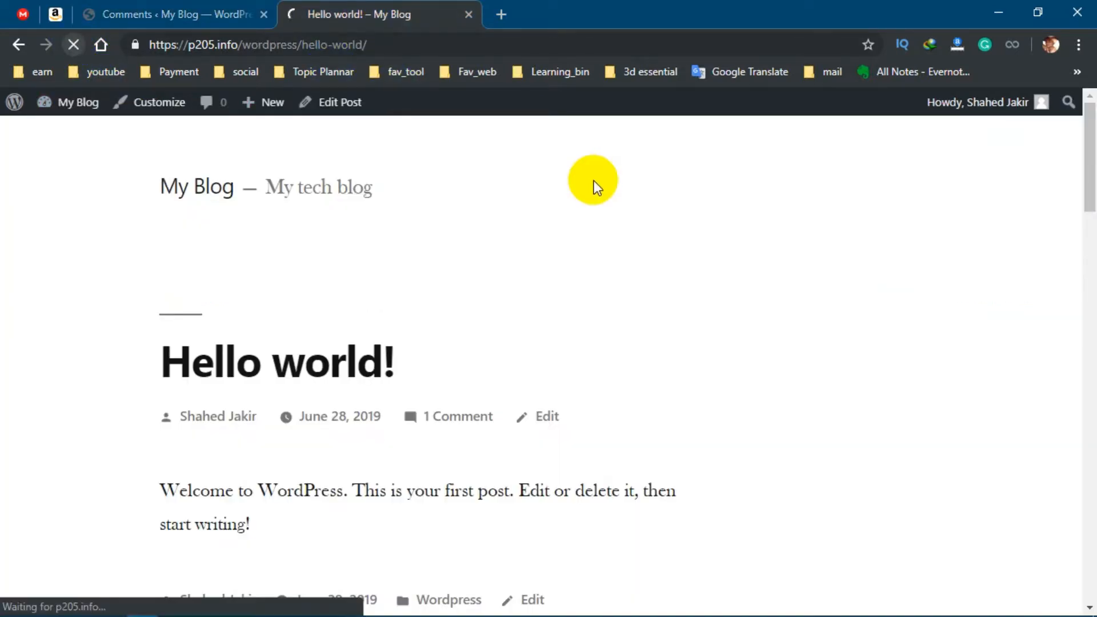
{"action": "scroll", "coordinate": [343, 366], "scroll_direction": "down", "scroll_amount": 3}
{"action": "scroll", "coordinate": [334, 342], "scroll_direction": "up", "scroll_amount": 3}
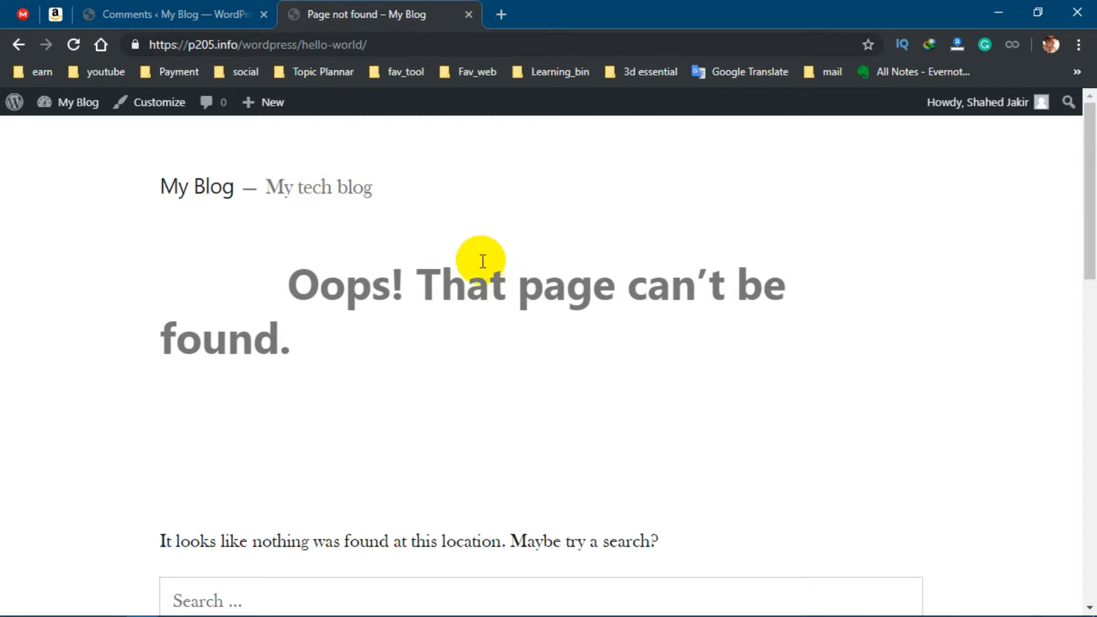
Step: Return to the admin area and delete the Akismet Anti-Spam and Hello Dolly plugins together, including their data
{"action": "left_click", "coordinate": [206, 16]}
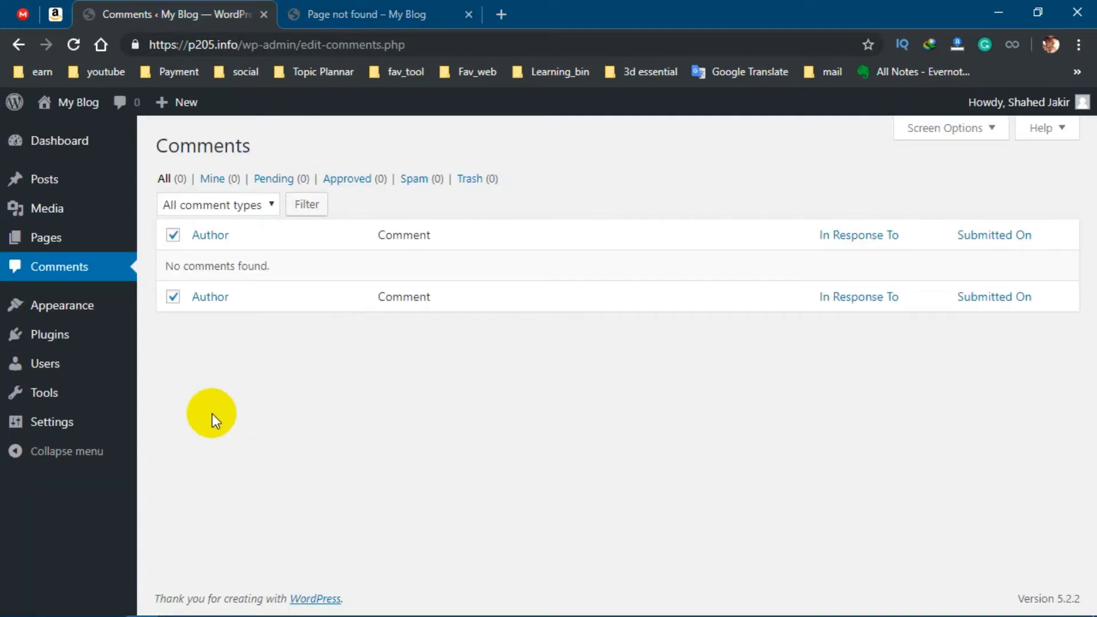
{"action": "left_click", "coordinate": [37, 345]}
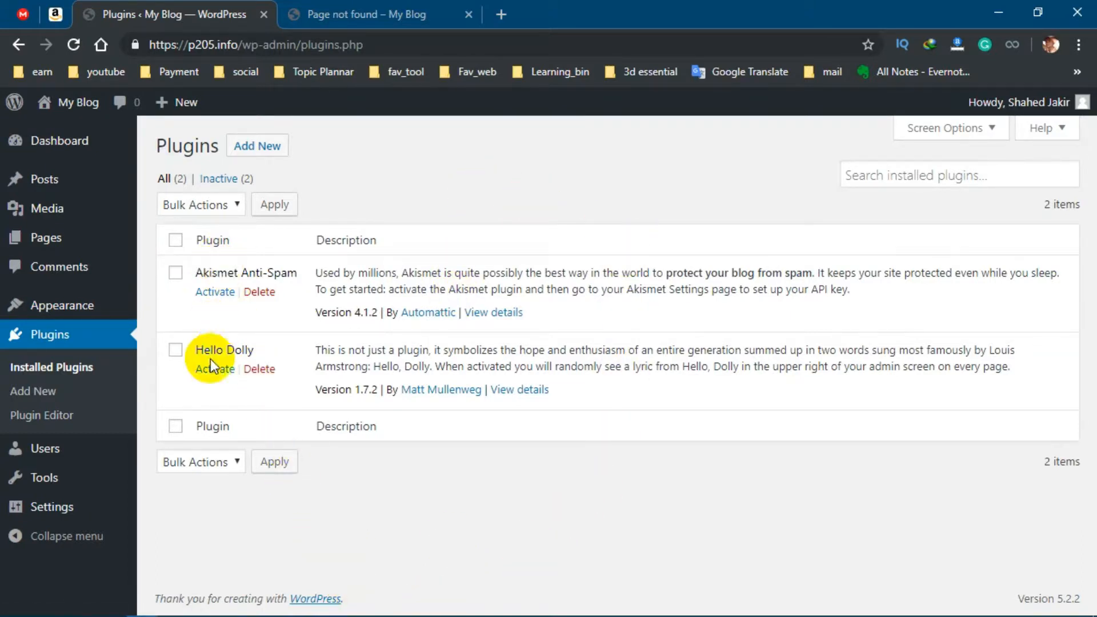
{"action": "left_click", "coordinate": [176, 240]}
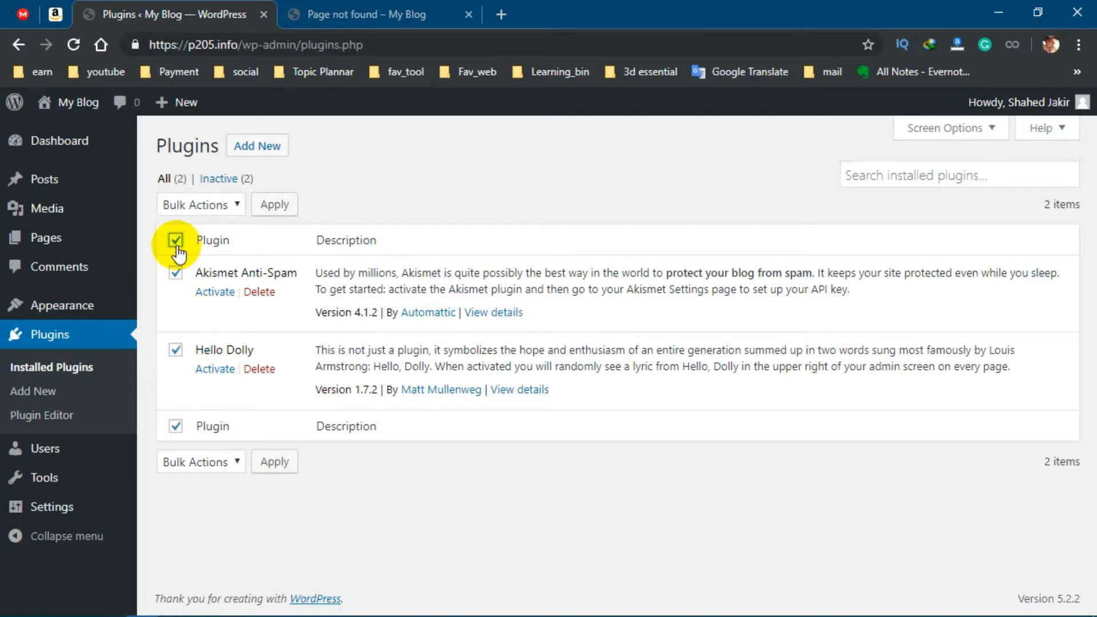
{"action": "left_click", "coordinate": [196, 211]}
{"action": "left_click", "coordinate": [179, 294]}
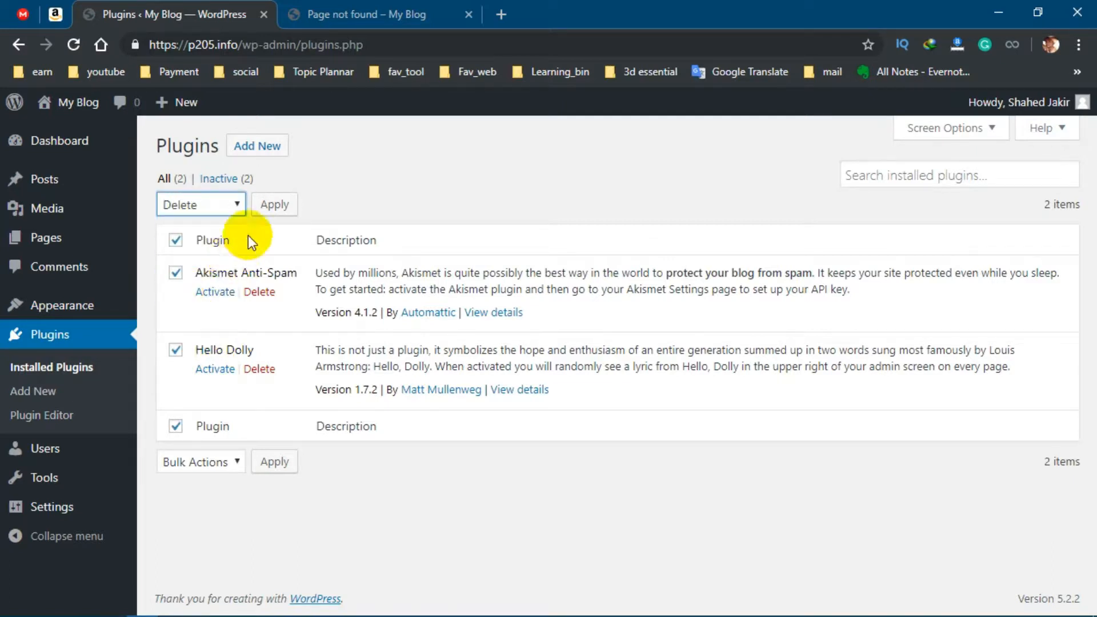
{"action": "left_click", "coordinate": [275, 206]}
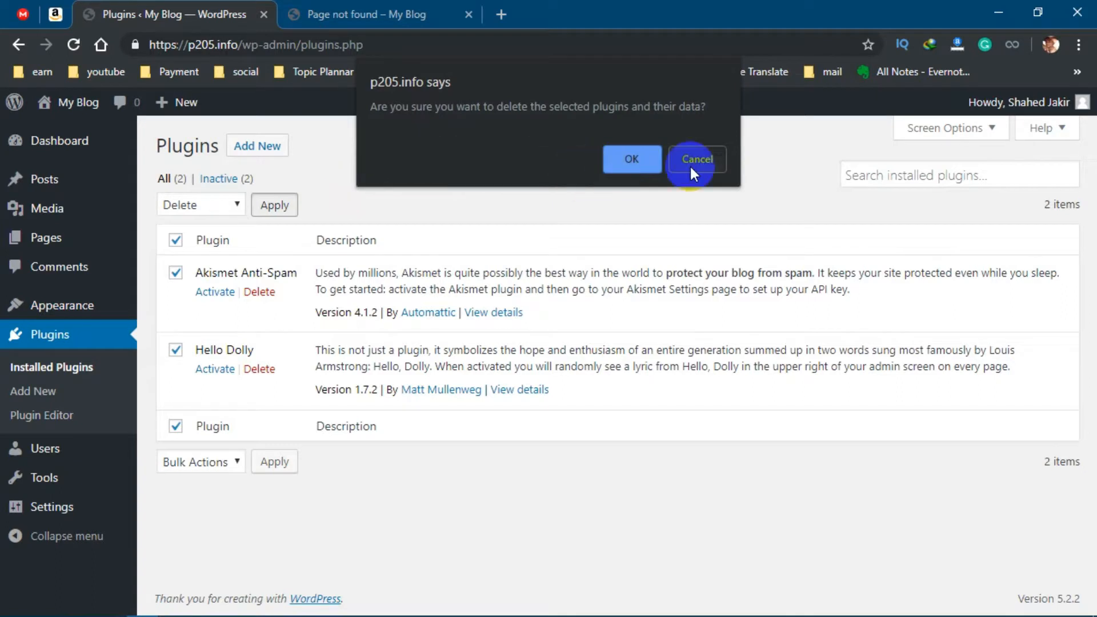
{"action": "left_click", "coordinate": [652, 162]}
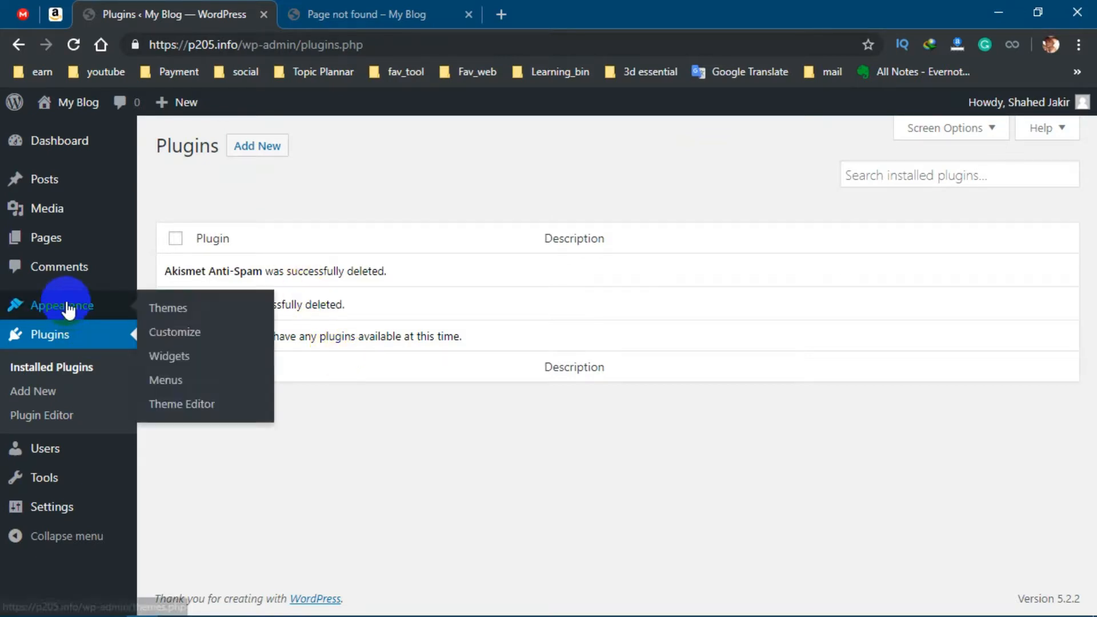
Step: Open the installed themes and delete the Twenty Seventeen theme from its details view
{"action": "left_click", "coordinate": [74, 311]}
{"action": "left_click", "coordinate": [164, 309]}
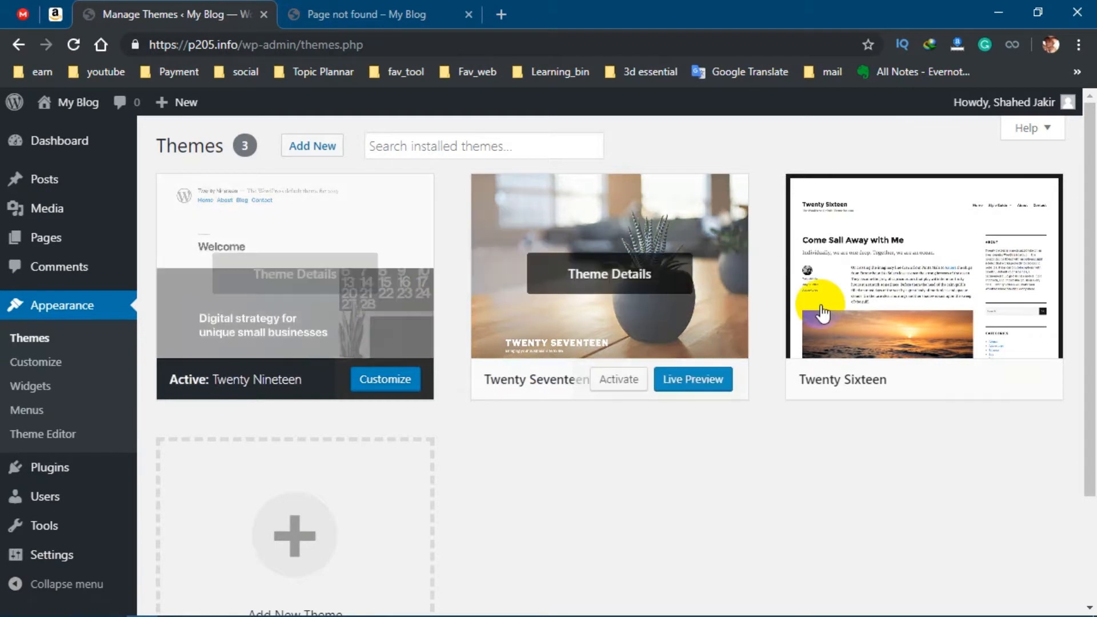
{"action": "mouse_move", "coordinate": [697, 616]}
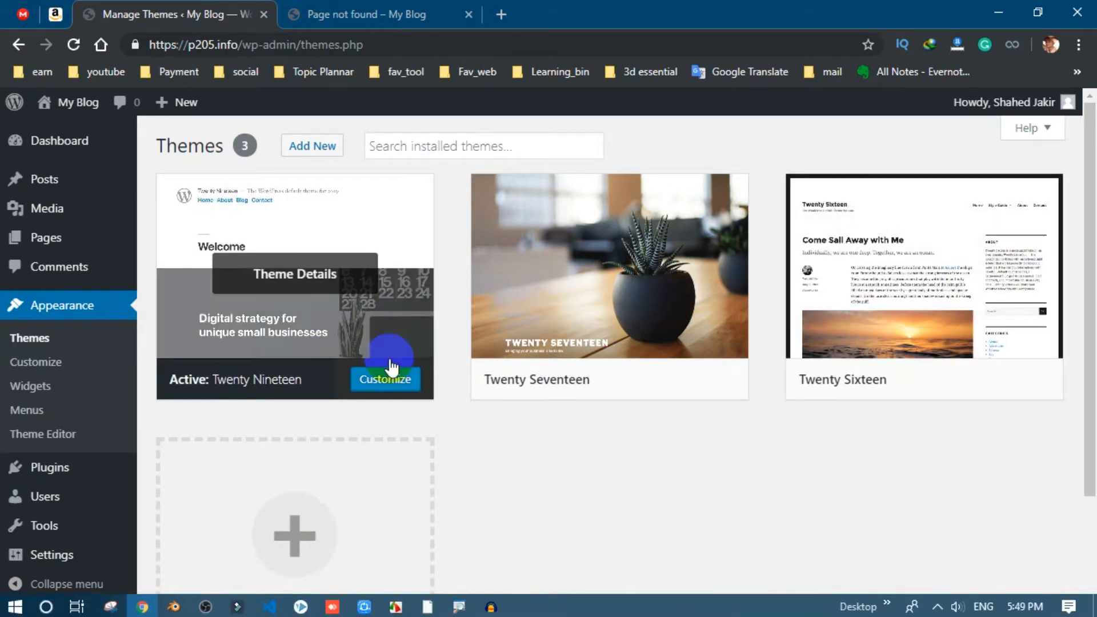
{"action": "mouse_move", "coordinate": [609, 294]}
{"action": "mouse_move", "coordinate": [943, 297]}
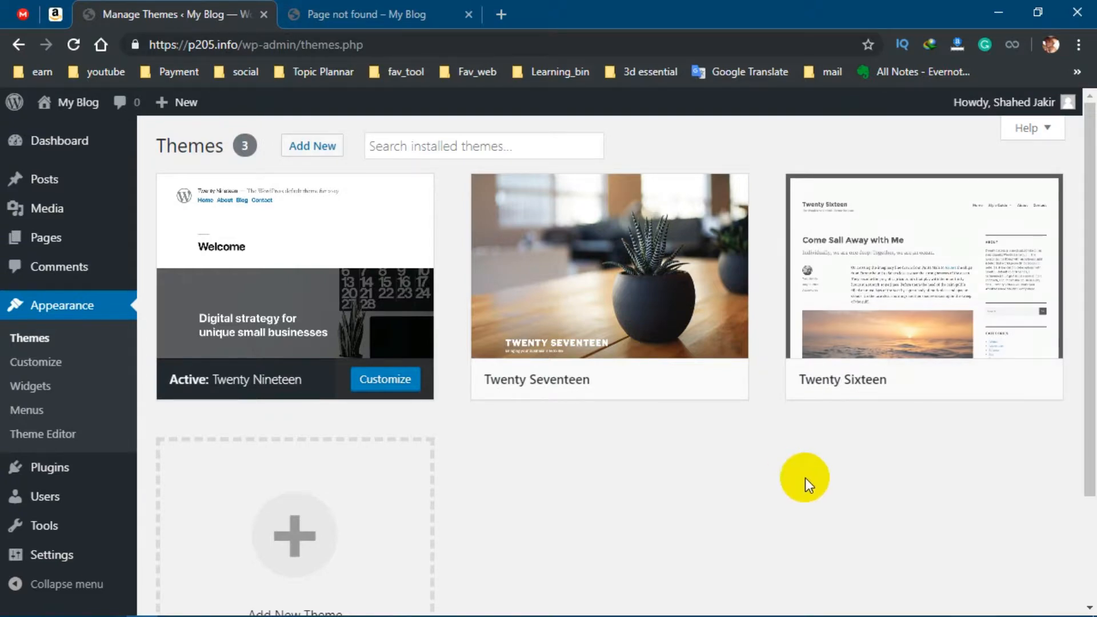
{"action": "left_click", "coordinate": [623, 282]}
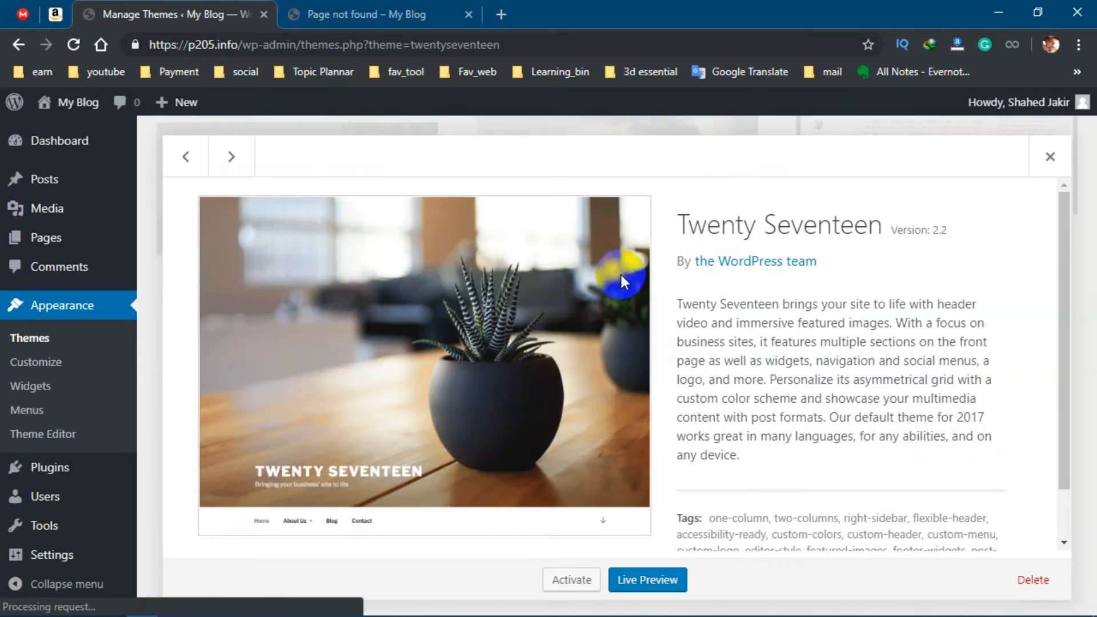
{"action": "scroll", "coordinate": [840, 429], "scroll_direction": "down", "scroll_amount": 1}
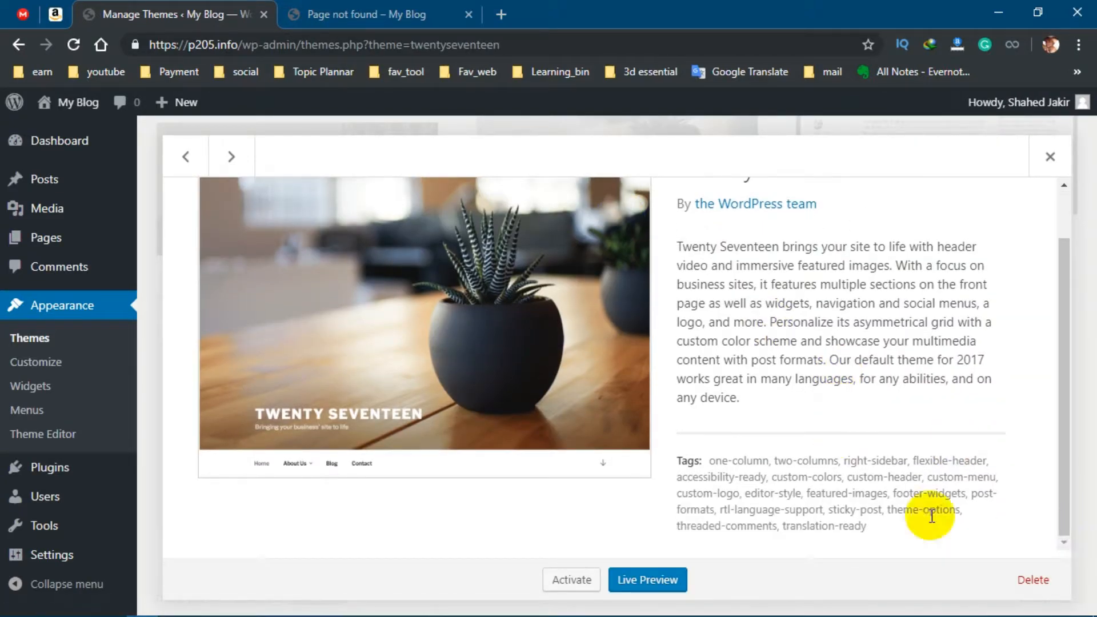
{"action": "left_click", "coordinate": [1027, 589]}
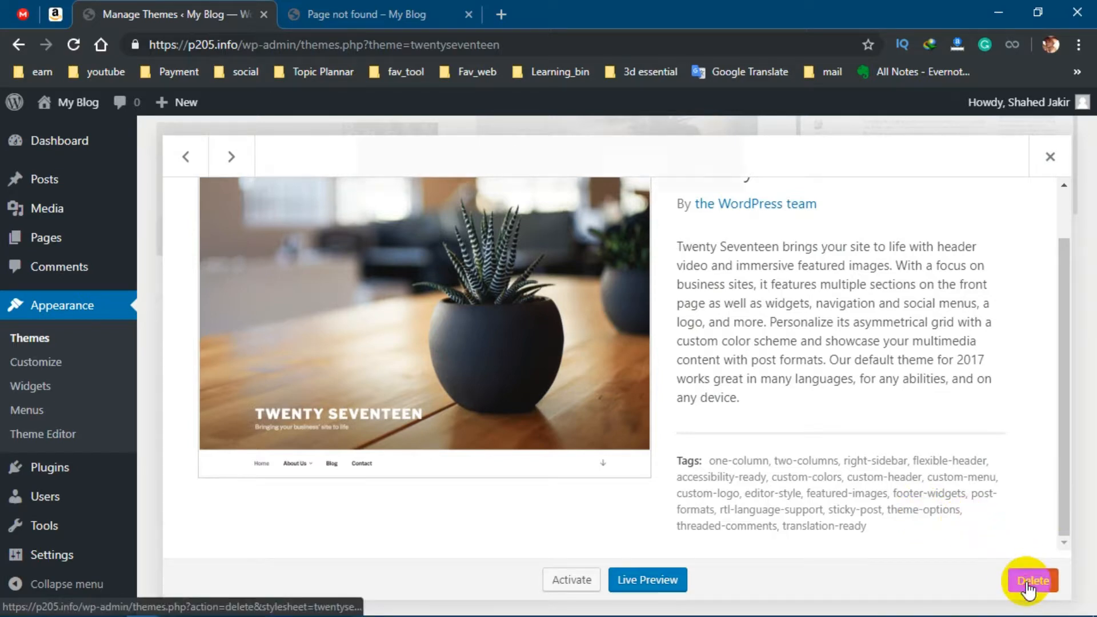
{"action": "left_click", "coordinate": [624, 171]}
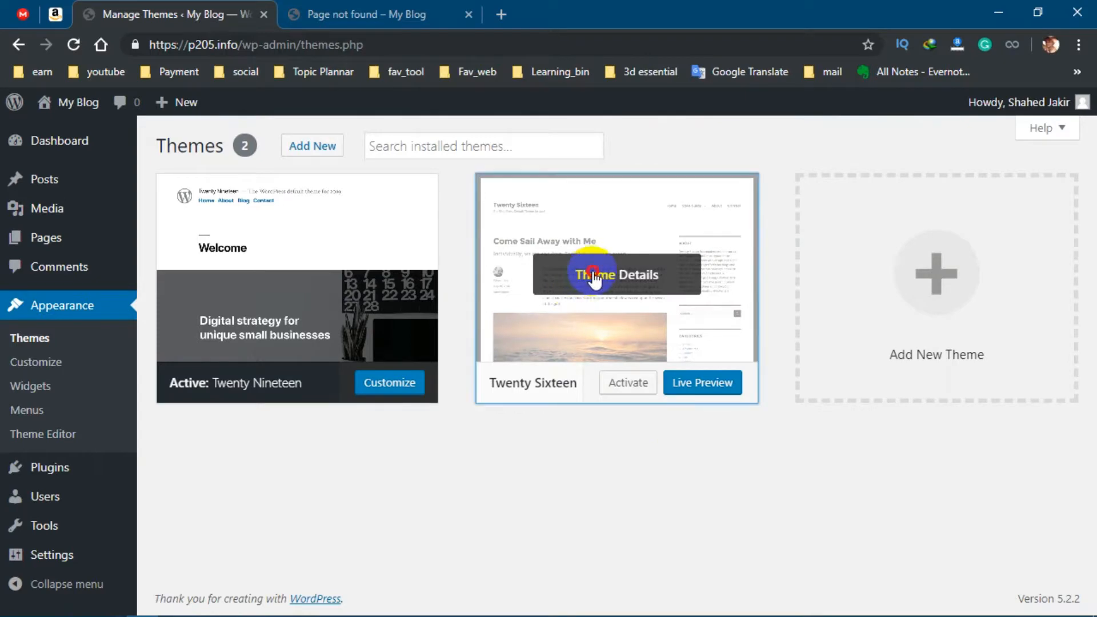
Step: Delete the Twenty Sixteen theme from its details view
{"action": "left_click", "coordinate": [578, 294]}
{"action": "scroll", "coordinate": [737, 357], "scroll_direction": "down", "scroll_amount": 1}
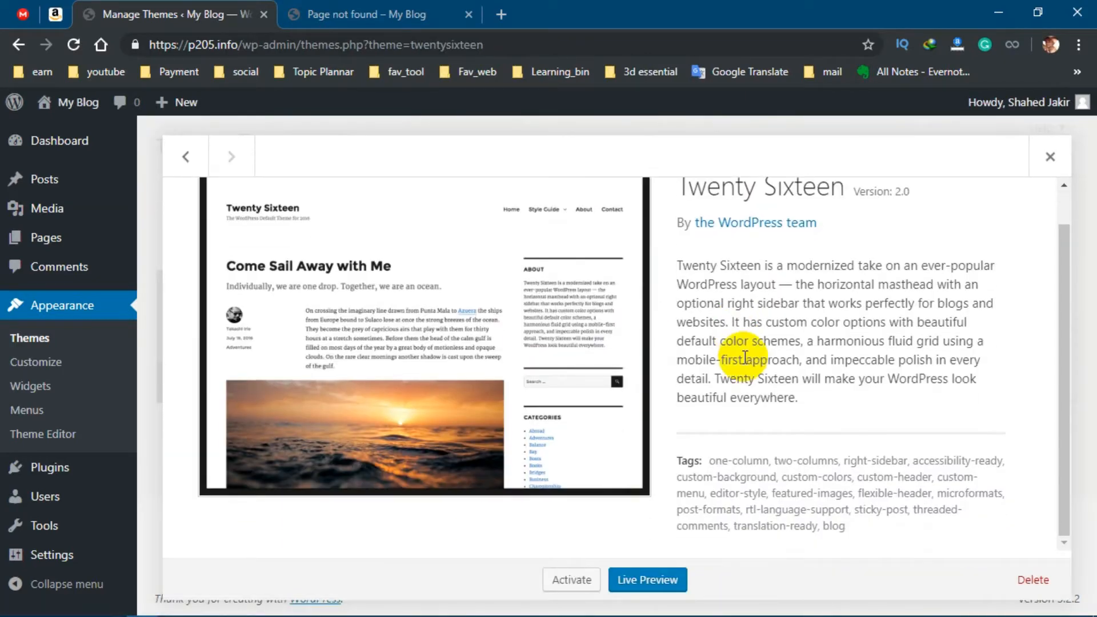
{"action": "left_click", "coordinate": [1041, 583]}
{"action": "left_click", "coordinate": [633, 174]}
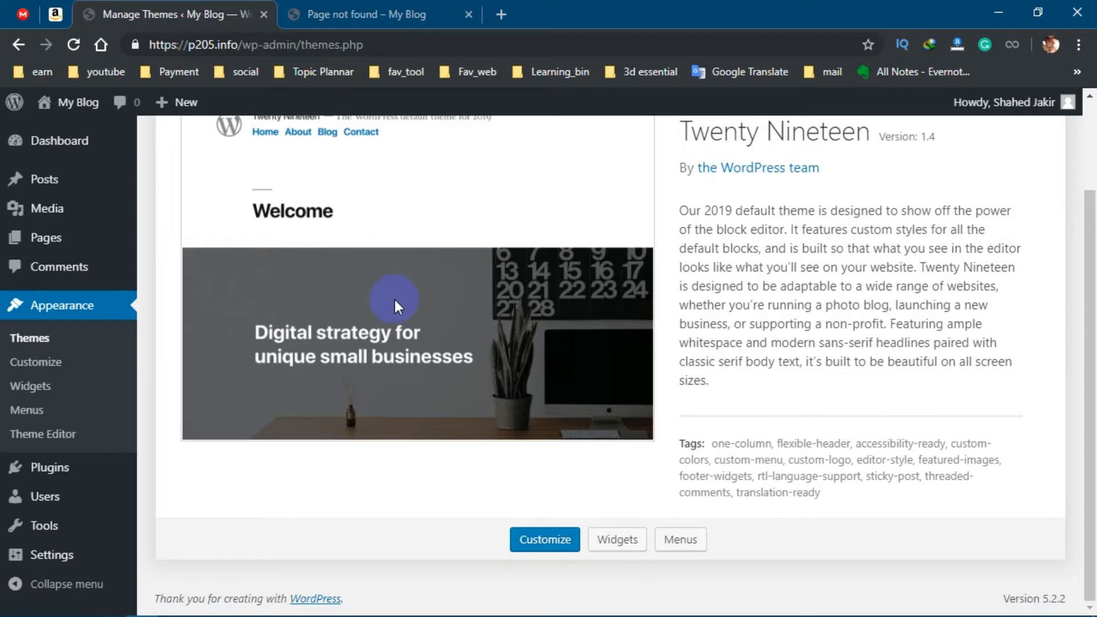
Step: Search the plugin directory for "yoast", then install and activate the Yoast SEO plugin
{"action": "left_click", "coordinate": [73, 468]}
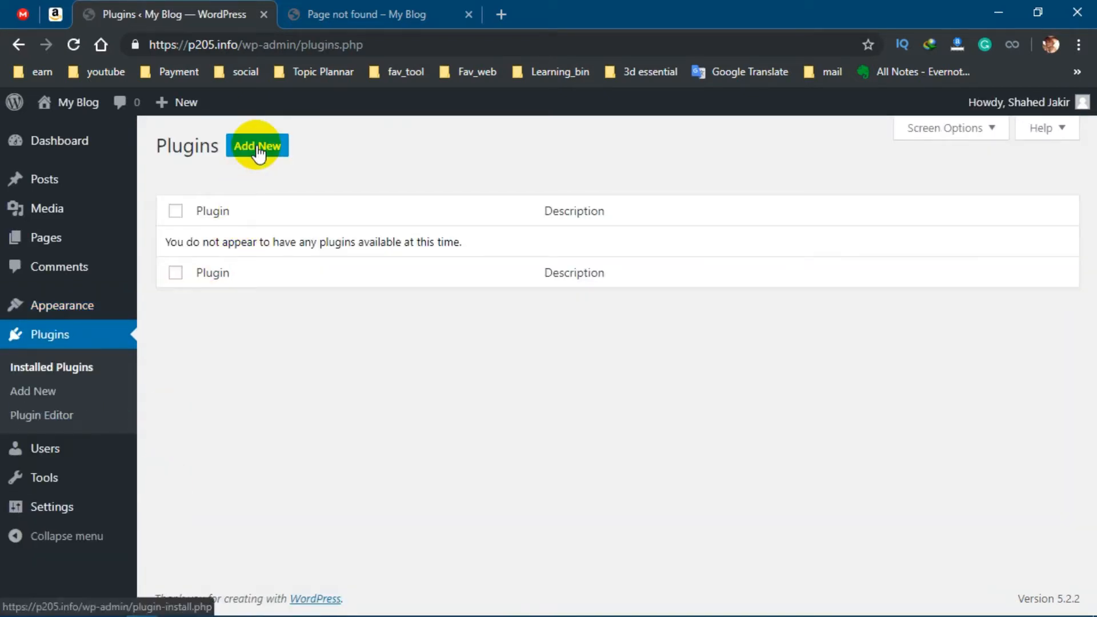
{"action": "left_click", "coordinate": [258, 150]}
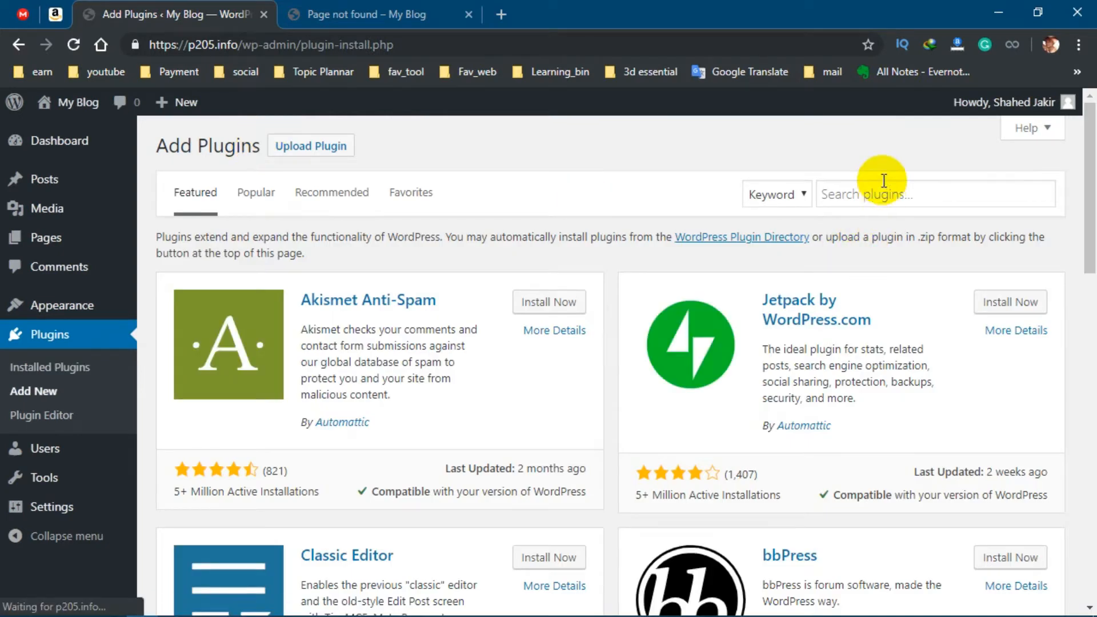
{"action": "left_click", "coordinate": [884, 189]}
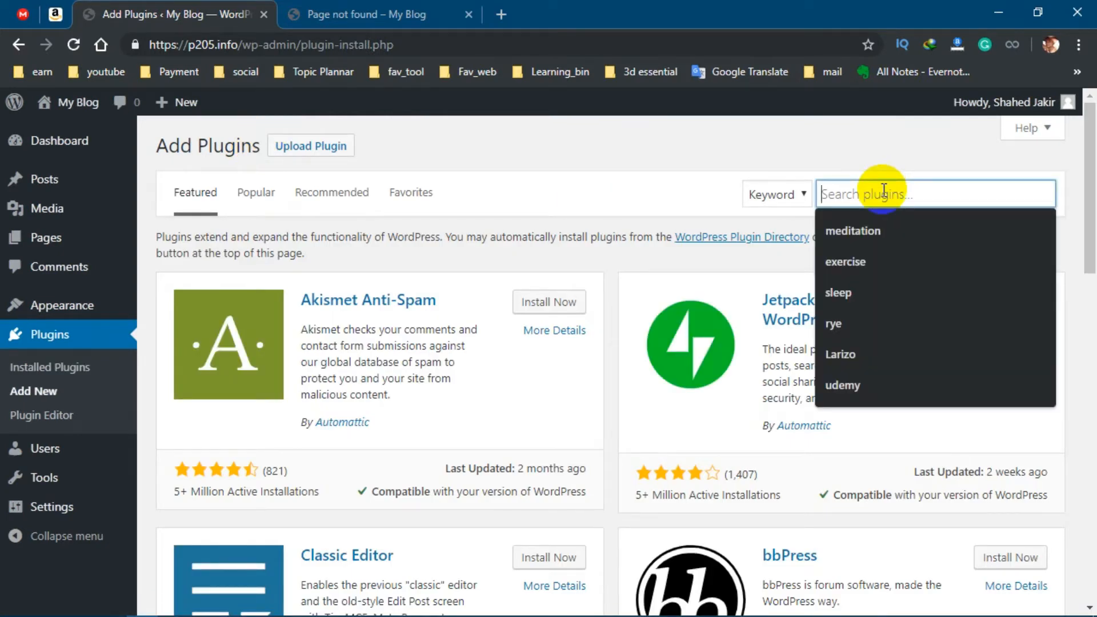
{"action": "type", "text": "yoa"}
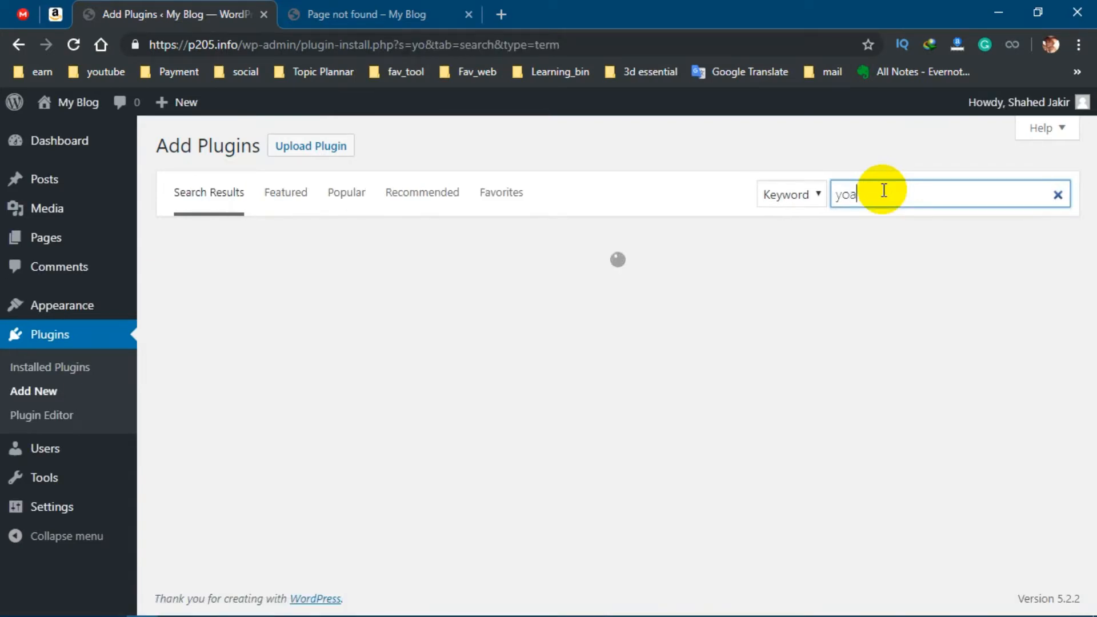
{"action": "type", "text": "st"}
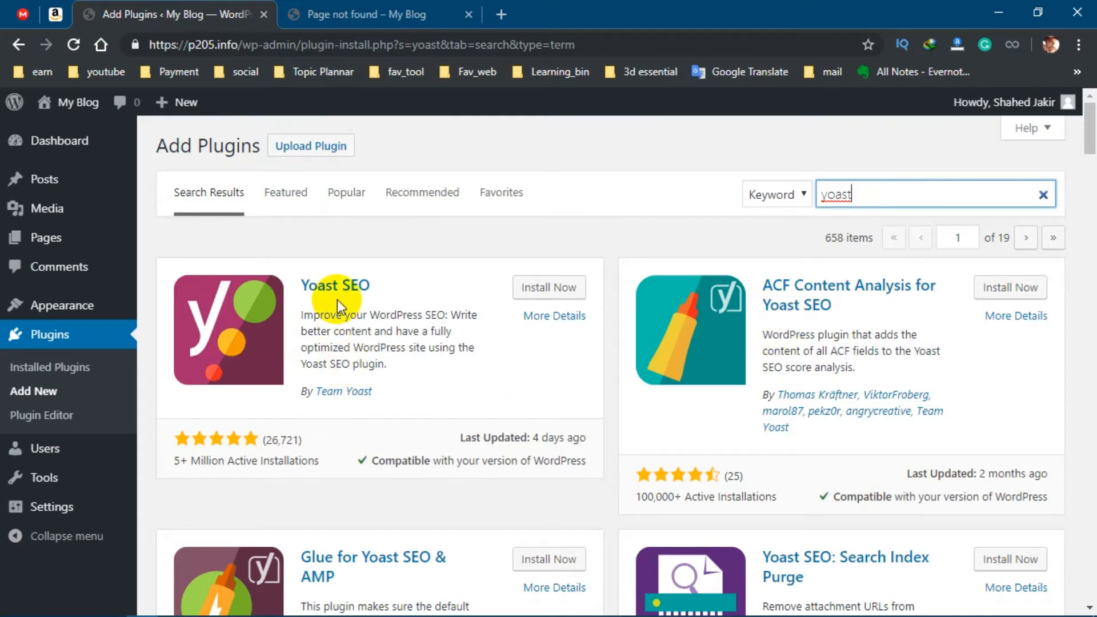
{"action": "left_click", "coordinate": [535, 293]}
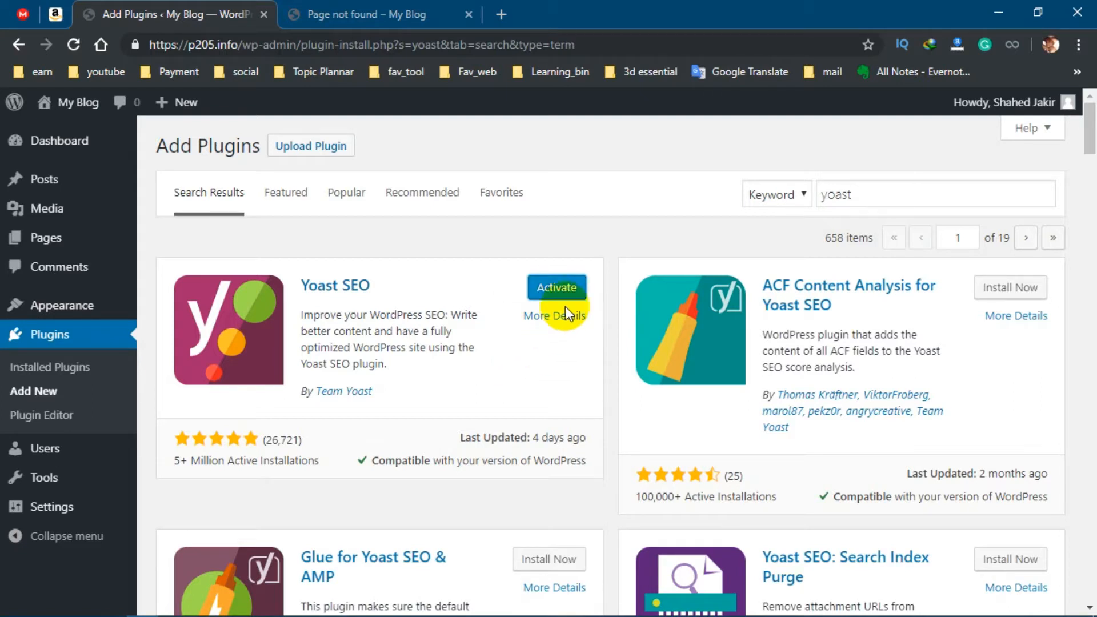
{"action": "left_click", "coordinate": [557, 286]}
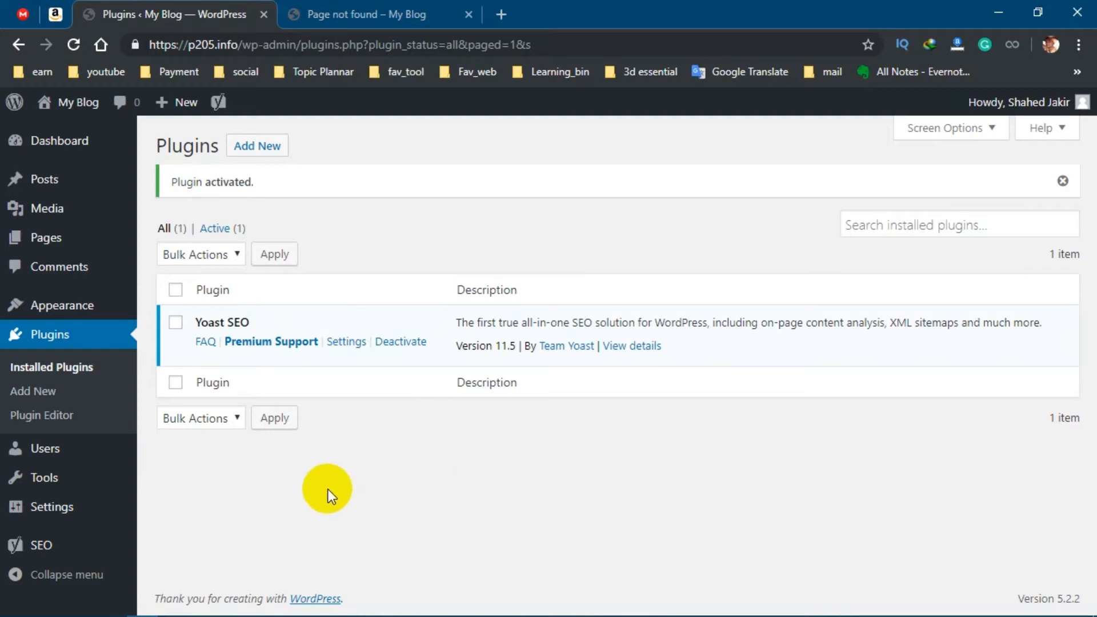
Step: Open the installed themes and bring up the Add Themes directory to browse its featured themes
{"action": "mouse_move", "coordinate": [23, 303]}
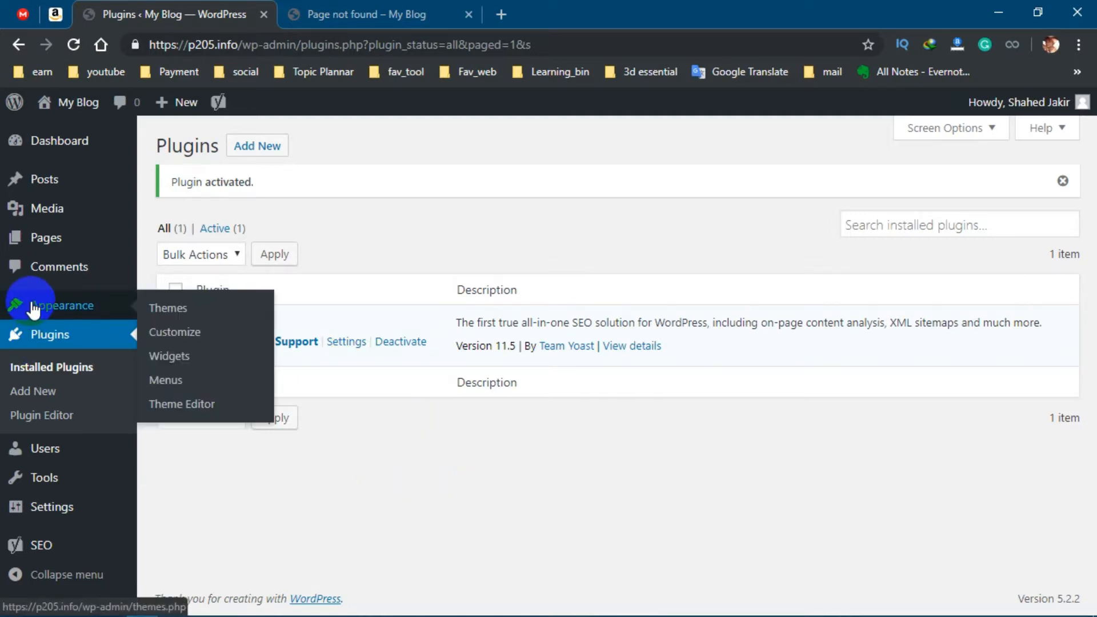
{"action": "left_click", "coordinate": [175, 311]}
{"action": "scroll", "coordinate": [875, 304], "scroll_direction": "down", "scroll_amount": 3}
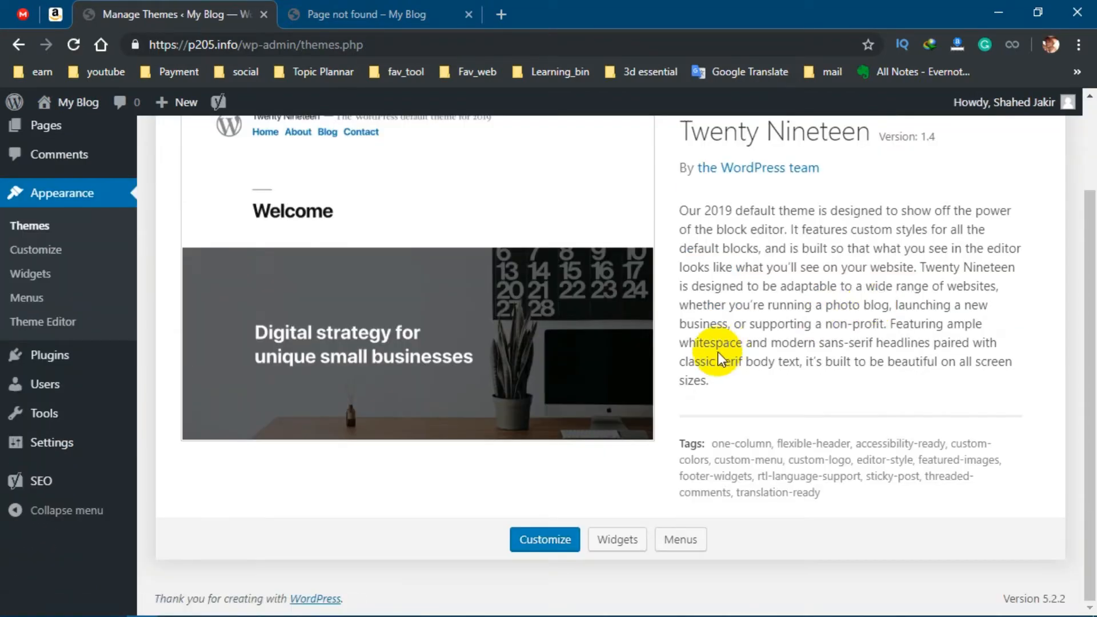
{"action": "scroll", "coordinate": [718, 353], "scroll_direction": "up", "scroll_amount": 3}
{"action": "left_click", "coordinate": [311, 146]}
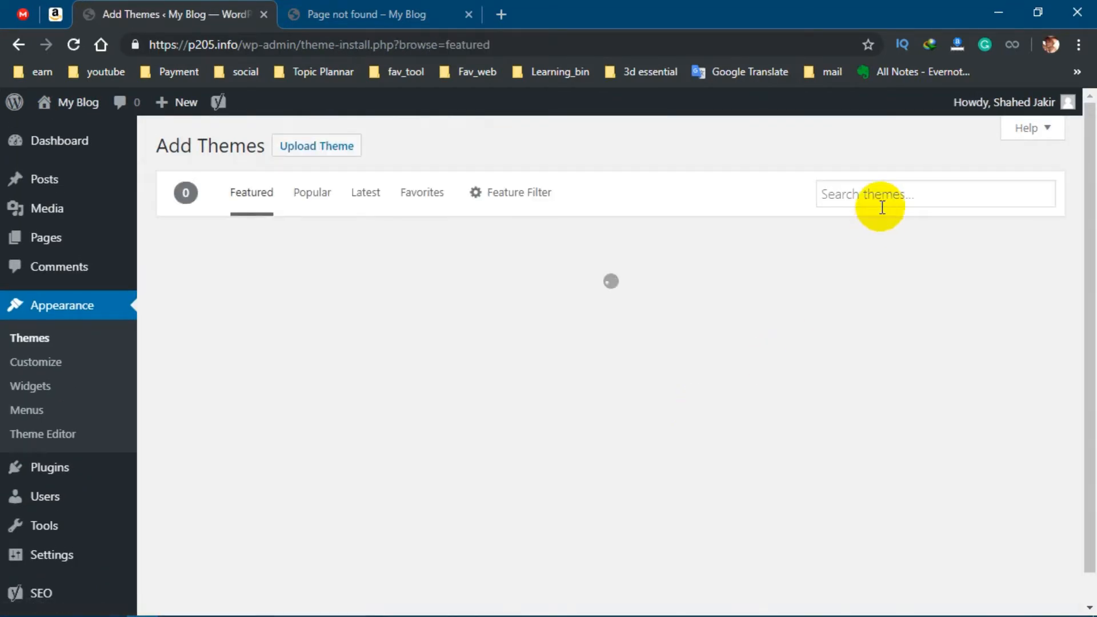
{"action": "left_click", "coordinate": [879, 203]}
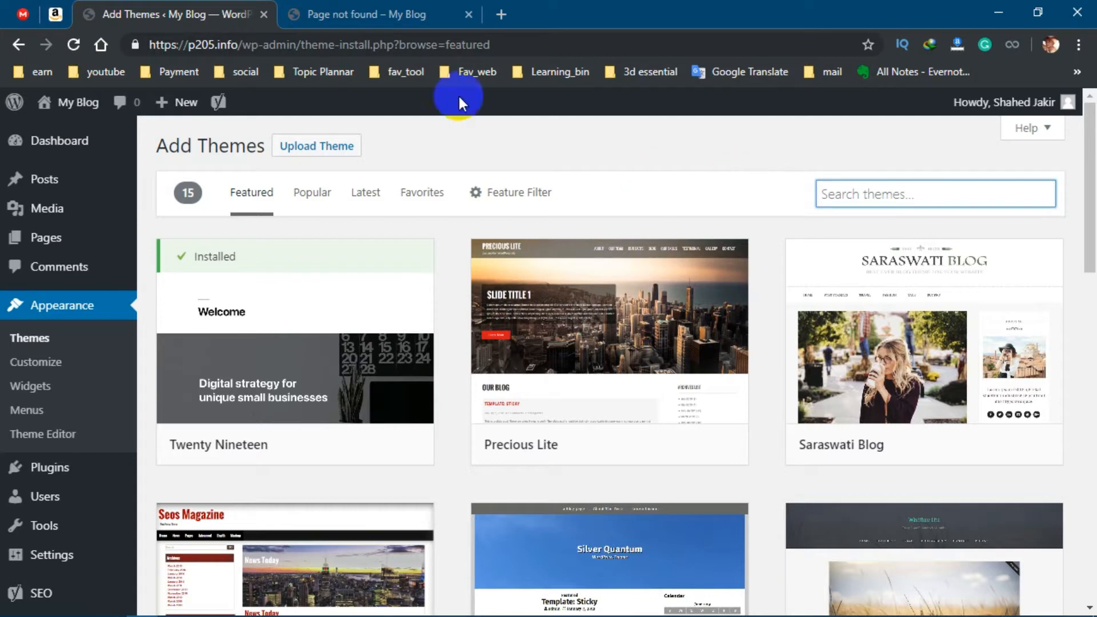
Step: Review the article, comment, email notification and moderation options in the Discussion settings
{"action": "left_click", "coordinate": [377, 14]}
{"action": "scroll", "coordinate": [529, 473], "scroll_direction": "down", "scroll_amount": 5}
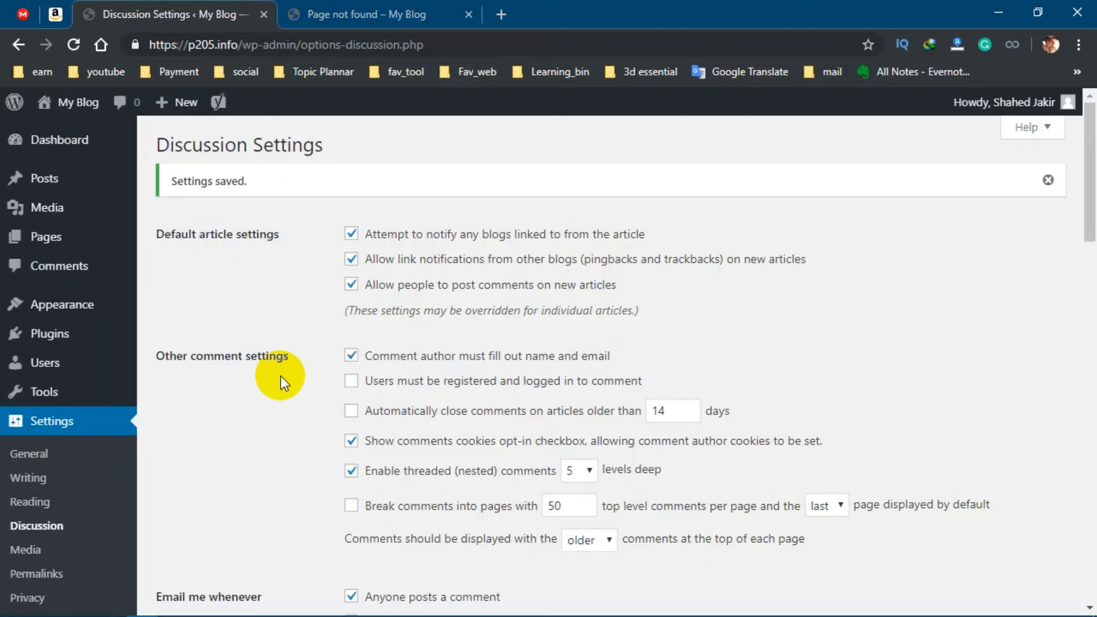
{"action": "scroll", "coordinate": [280, 376], "scroll_direction": "down", "scroll_amount": 3}
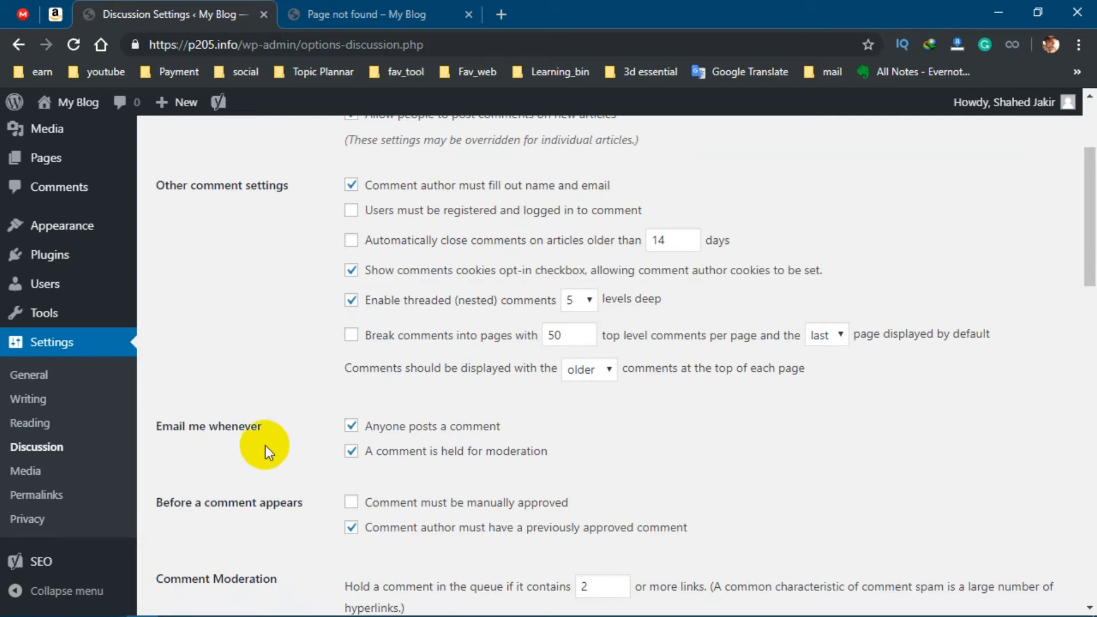
{"action": "scroll", "coordinate": [265, 453], "scroll_direction": "down", "scroll_amount": 2}
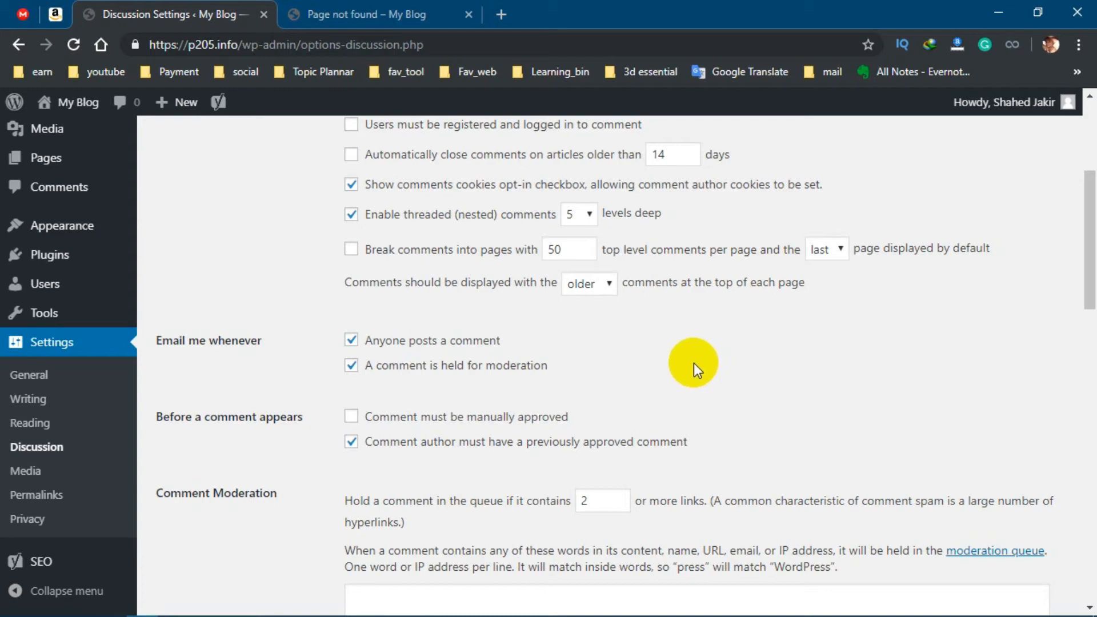
Step: Enable the "Anyone can register" membership option in the General settings and save the changes
{"action": "left_click", "coordinate": [41, 381]}
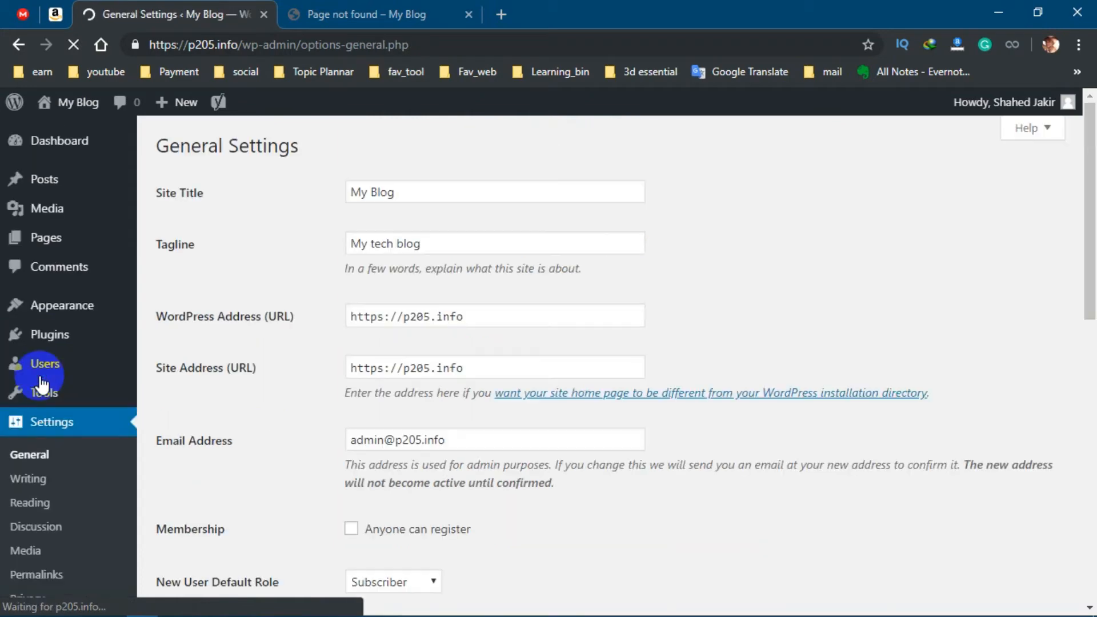
{"action": "scroll", "coordinate": [640, 340], "scroll_direction": "down", "scroll_amount": 5}
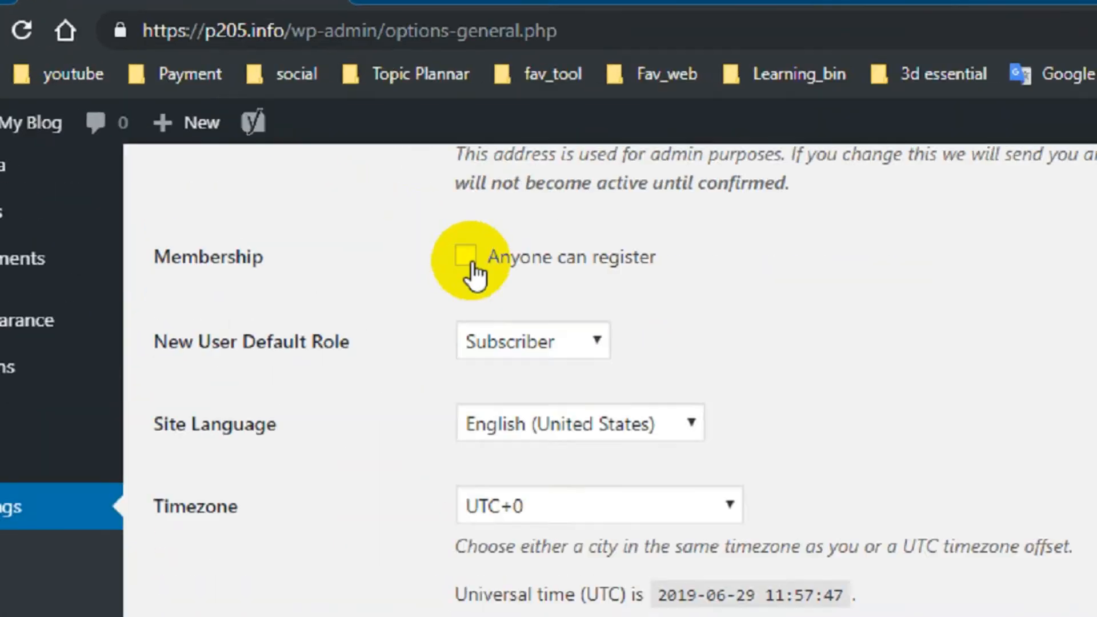
{"action": "left_click", "coordinate": [543, 303]}
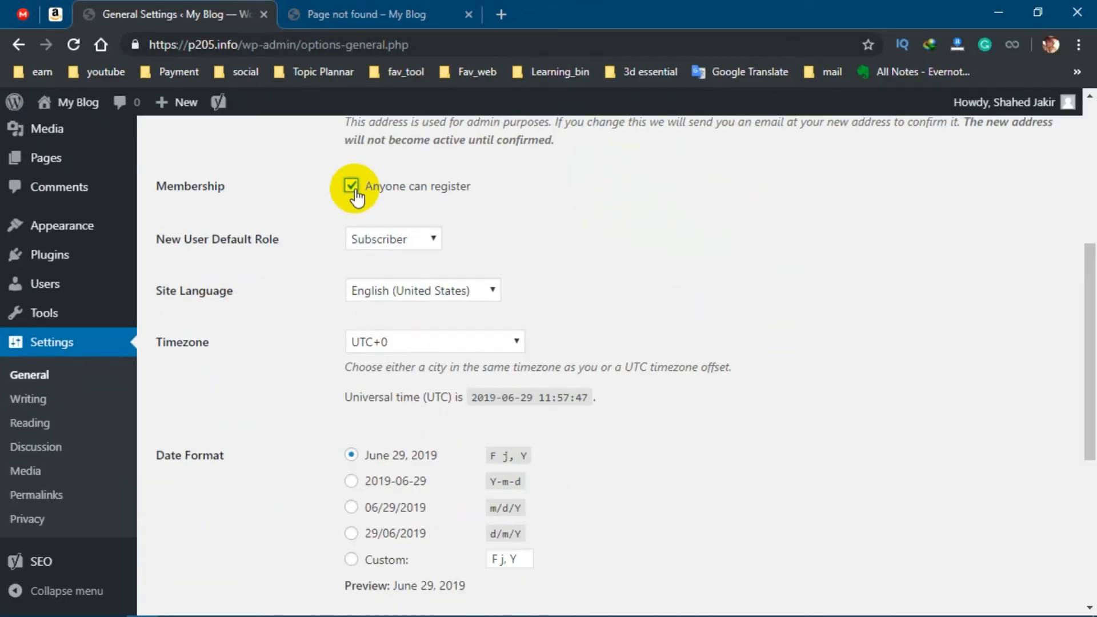
{"action": "scroll", "coordinate": [548, 320], "scroll_direction": "down", "scroll_amount": 6}
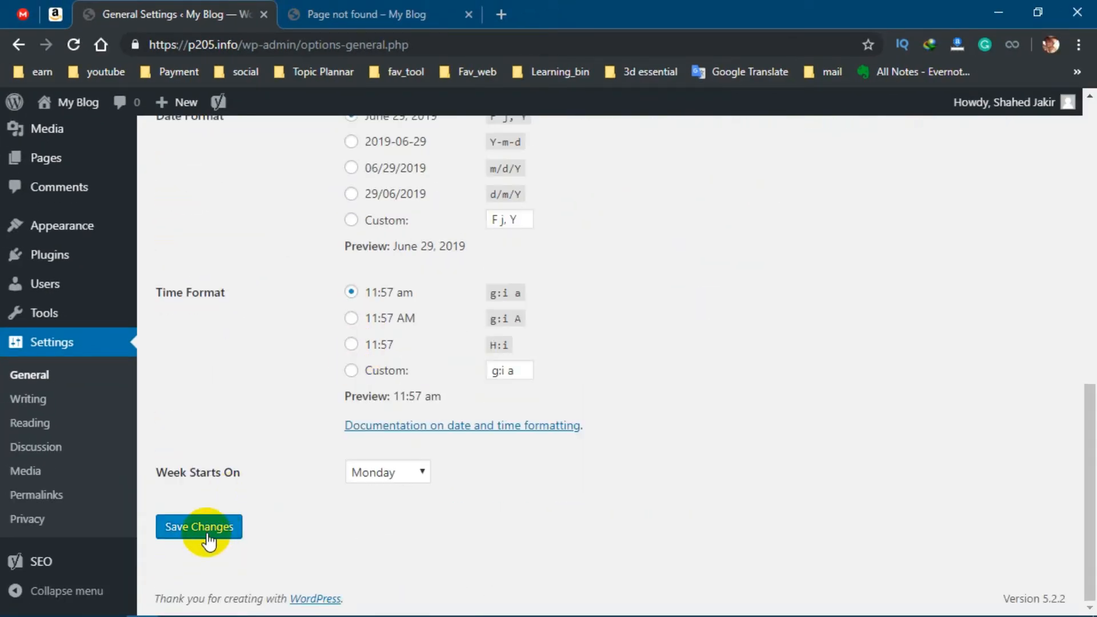
{"action": "left_click", "coordinate": [208, 536]}
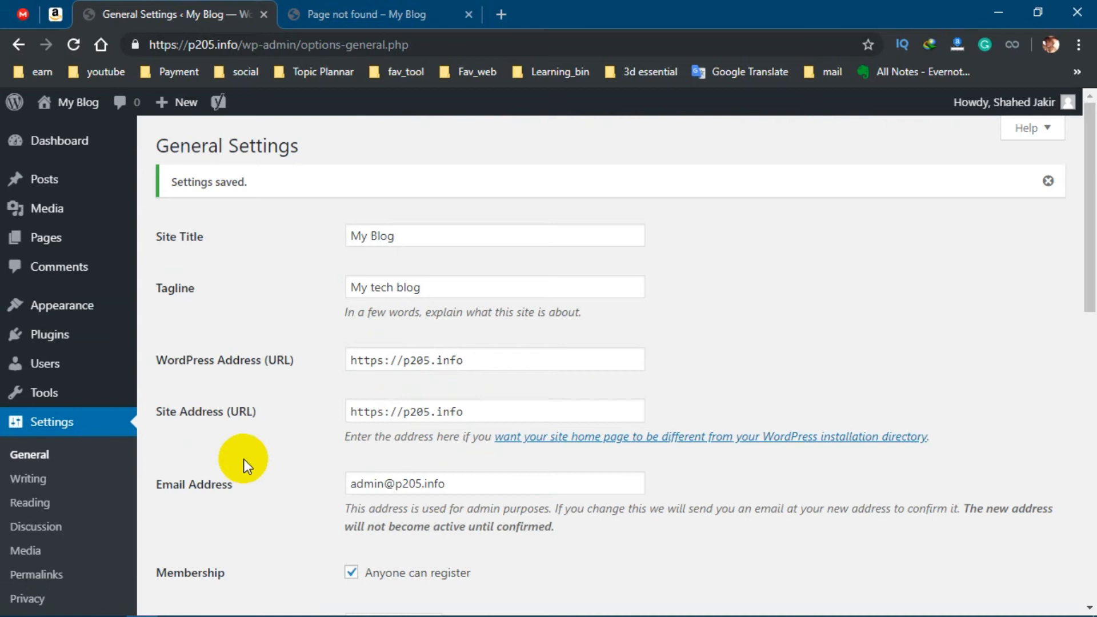
Step: Review the timezone, date format, time format and week start options in the General settings
{"action": "scroll", "coordinate": [243, 458], "scroll_direction": "down", "scroll_amount": 9}
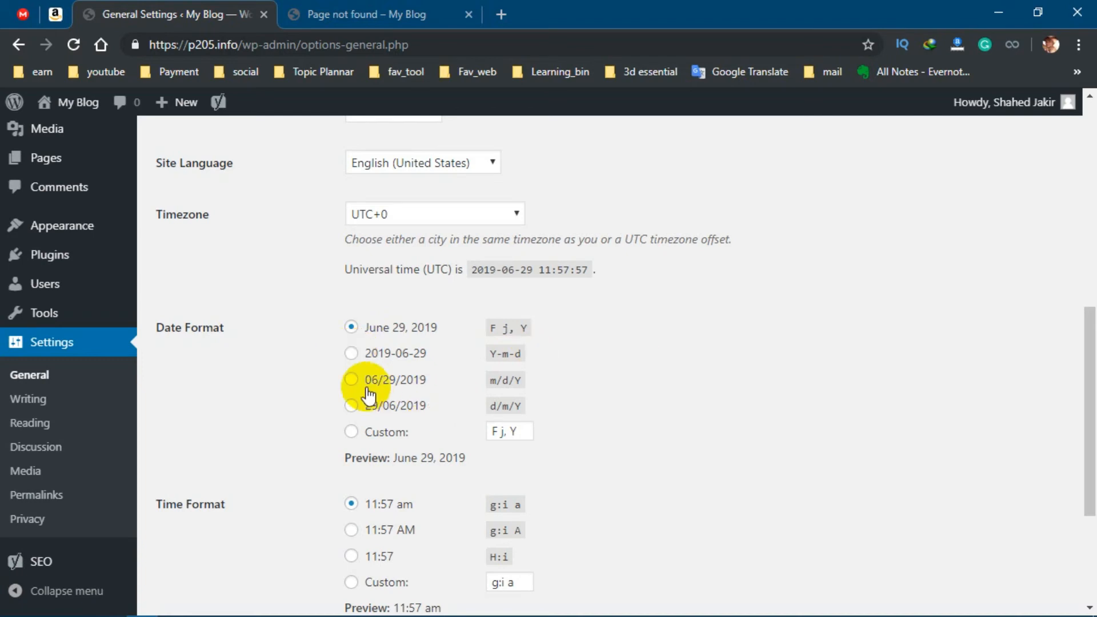
{"action": "scroll", "coordinate": [436, 421], "scroll_direction": "down", "scroll_amount": 3}
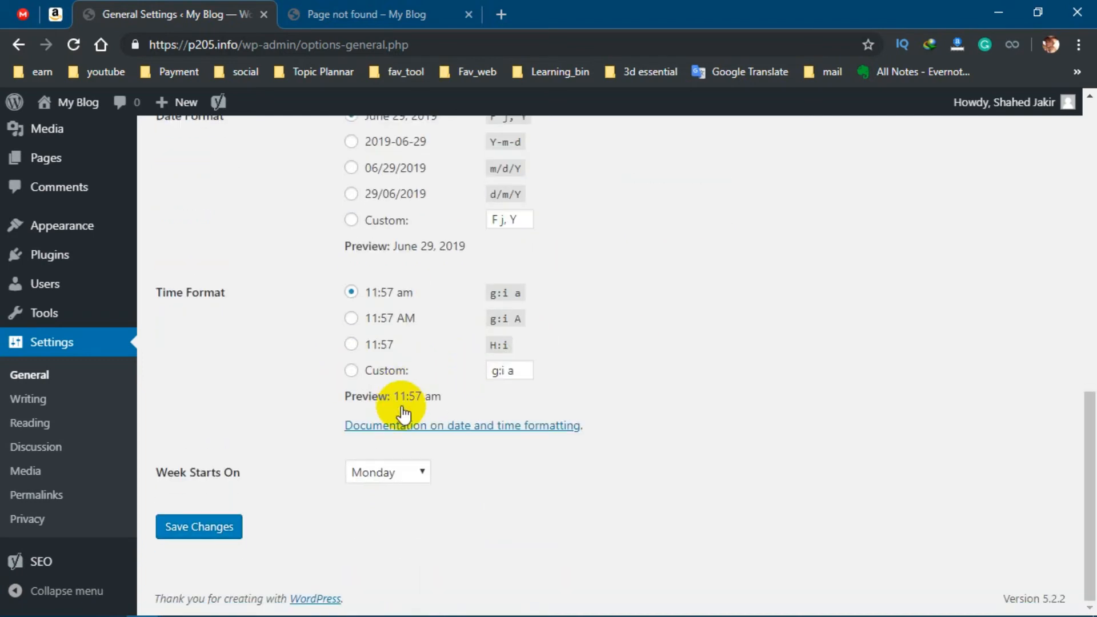
{"action": "scroll", "coordinate": [342, 385], "scroll_direction": "up", "scroll_amount": 3}
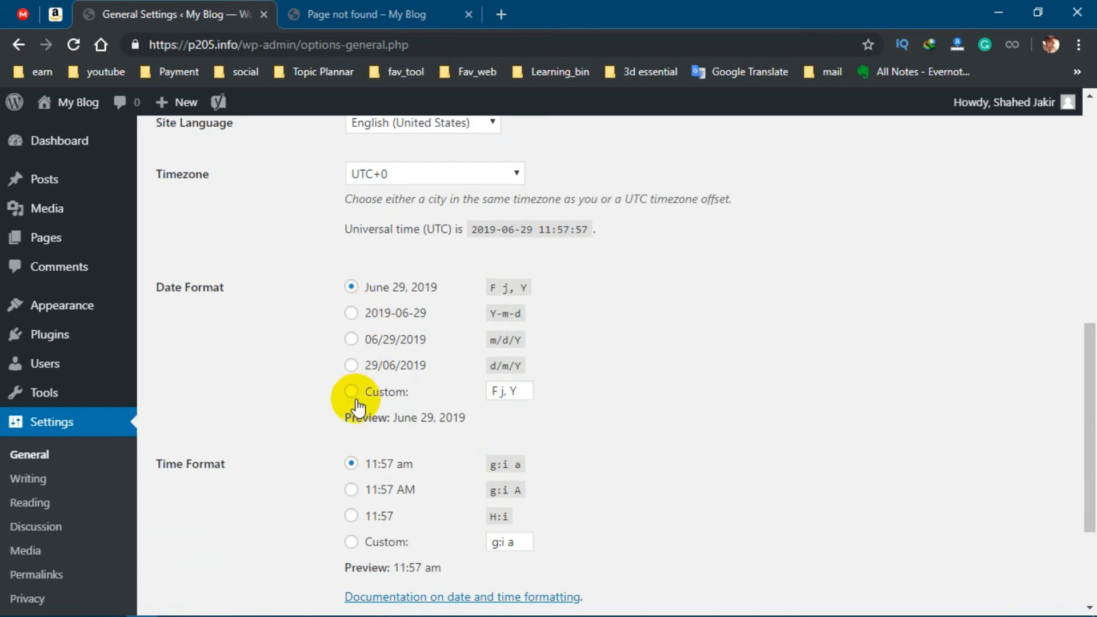
{"action": "scroll", "coordinate": [667, 429], "scroll_direction": "up", "scroll_amount": 9}
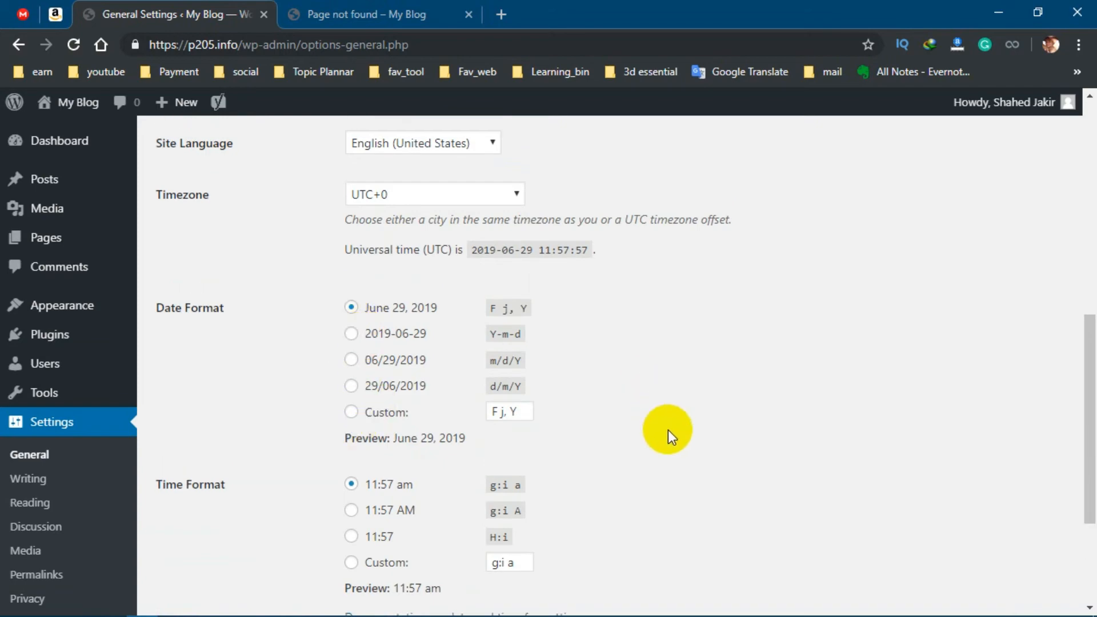
{"action": "scroll", "coordinate": [668, 430], "scroll_direction": "down", "scroll_amount": 5}
{"action": "scroll", "coordinate": [667, 430], "scroll_direction": "up", "scroll_amount": 5}
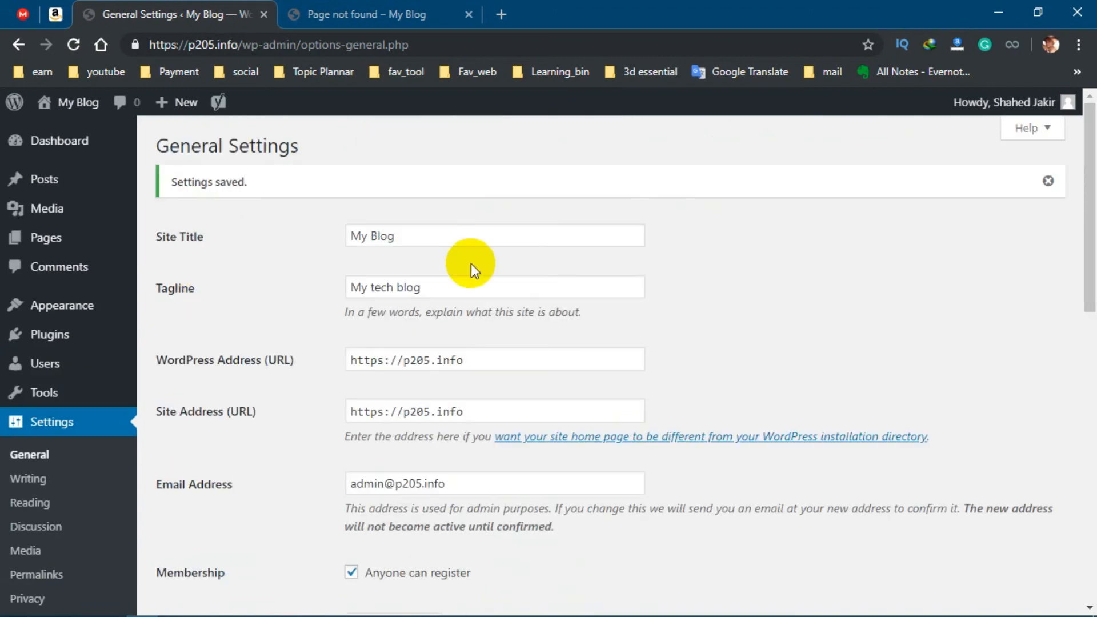
Step: Open the Widgets page and delete the Recent Posts and Meta widgets from the Footer area
{"action": "left_click", "coordinate": [63, 305]}
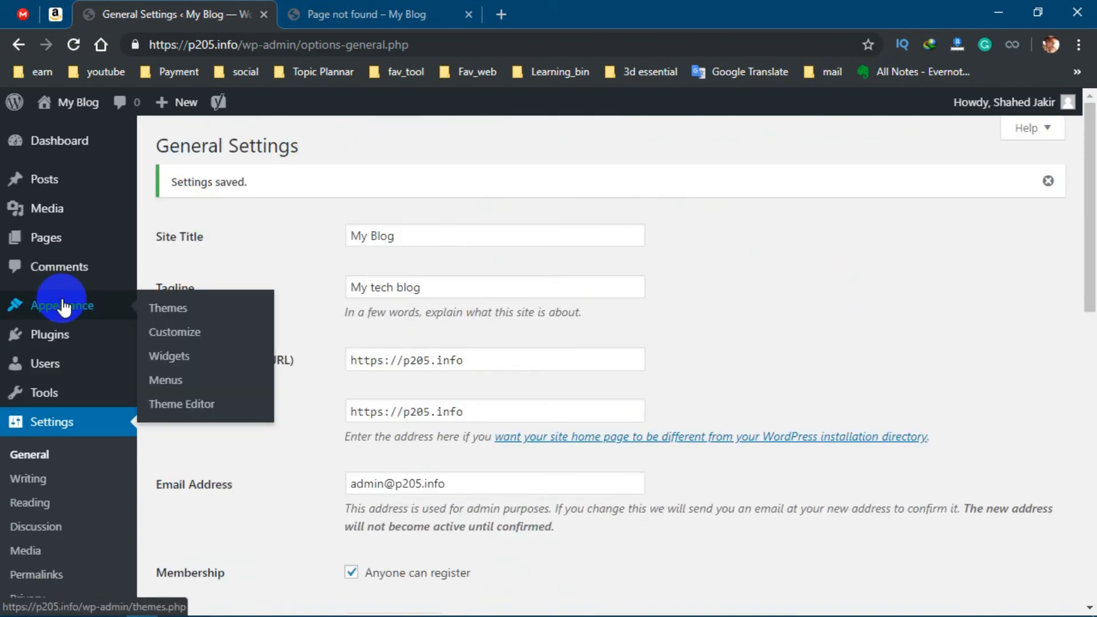
{"action": "left_click", "coordinate": [159, 357]}
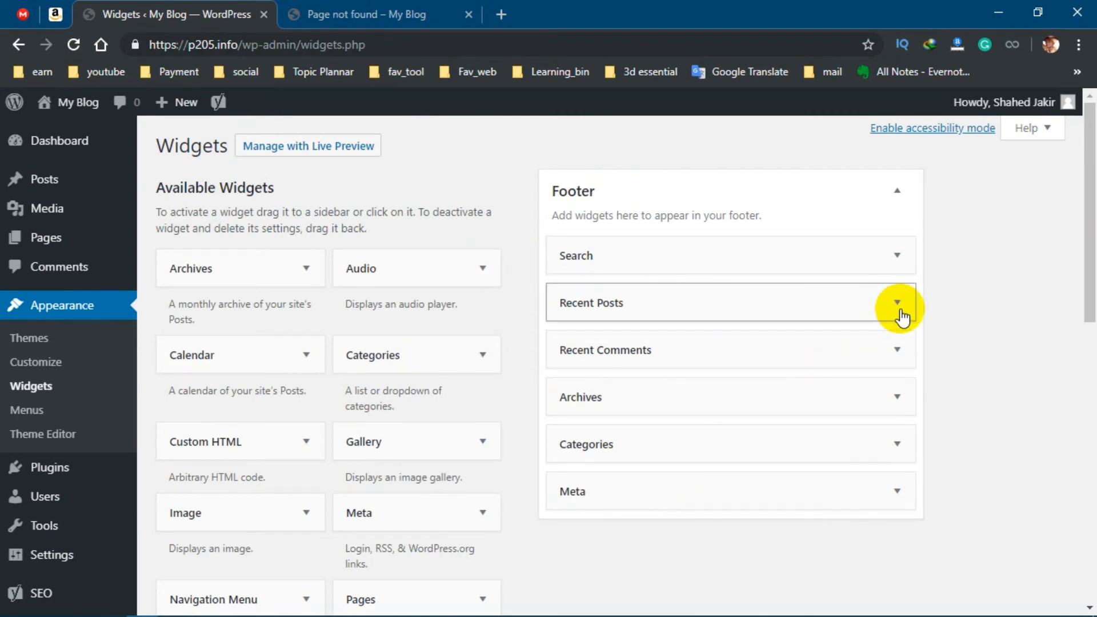
{"action": "left_click", "coordinate": [901, 313]}
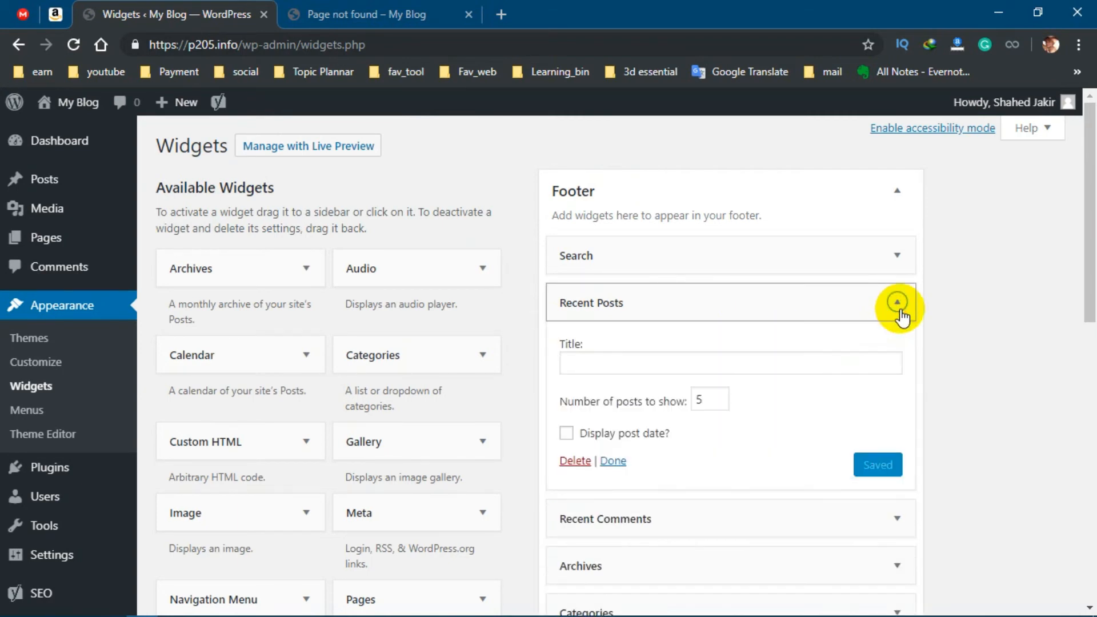
{"action": "left_click", "coordinate": [577, 464]}
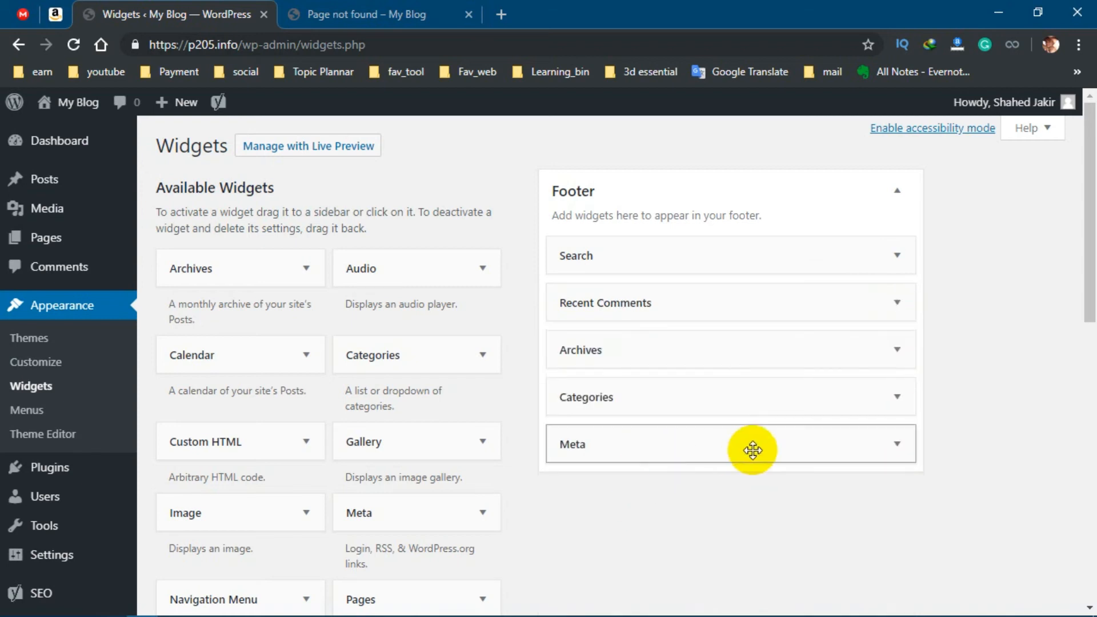
{"action": "left_click", "coordinate": [896, 446]}
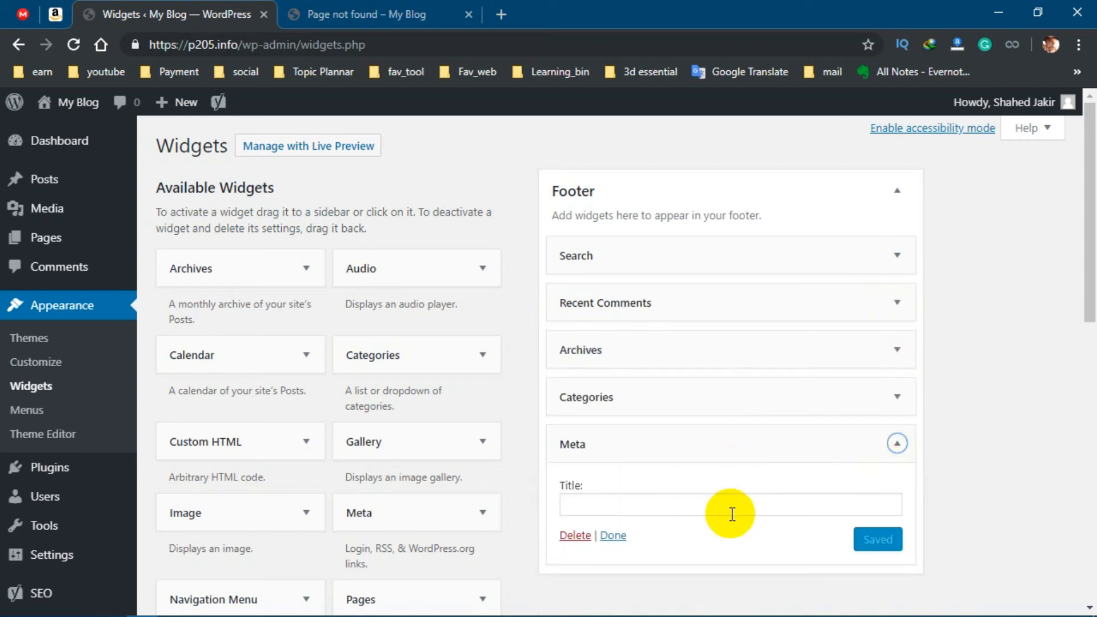
{"action": "left_click", "coordinate": [576, 537]}
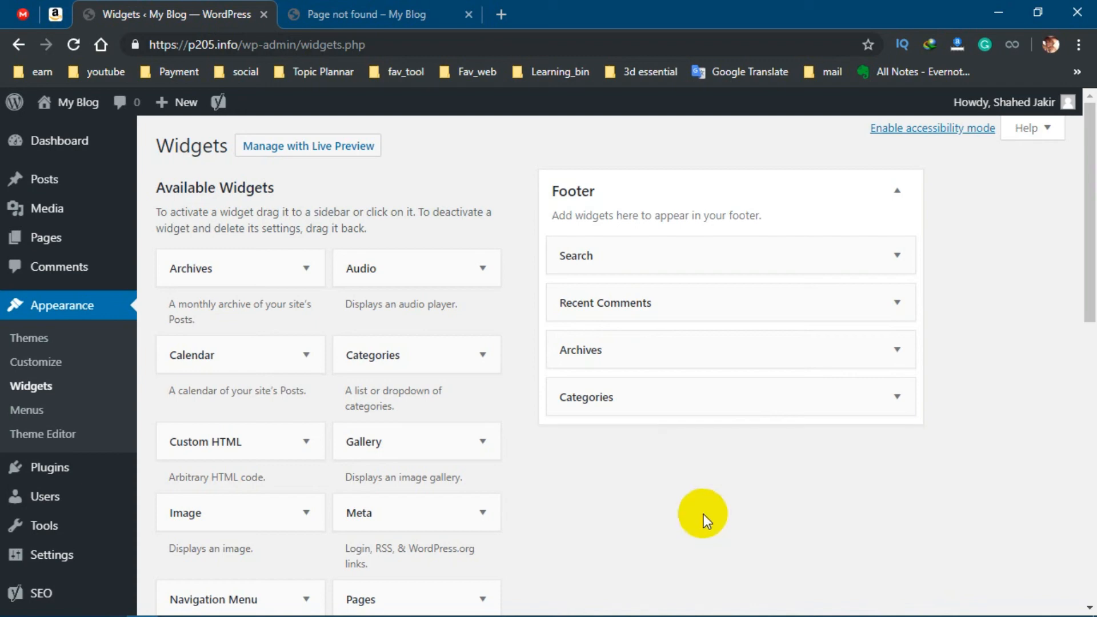
Step: Add the Recent Posts widget to the Footer area between Recent Comments and Archives
{"action": "scroll", "coordinate": [707, 512], "scroll_direction": "down", "scroll_amount": 3}
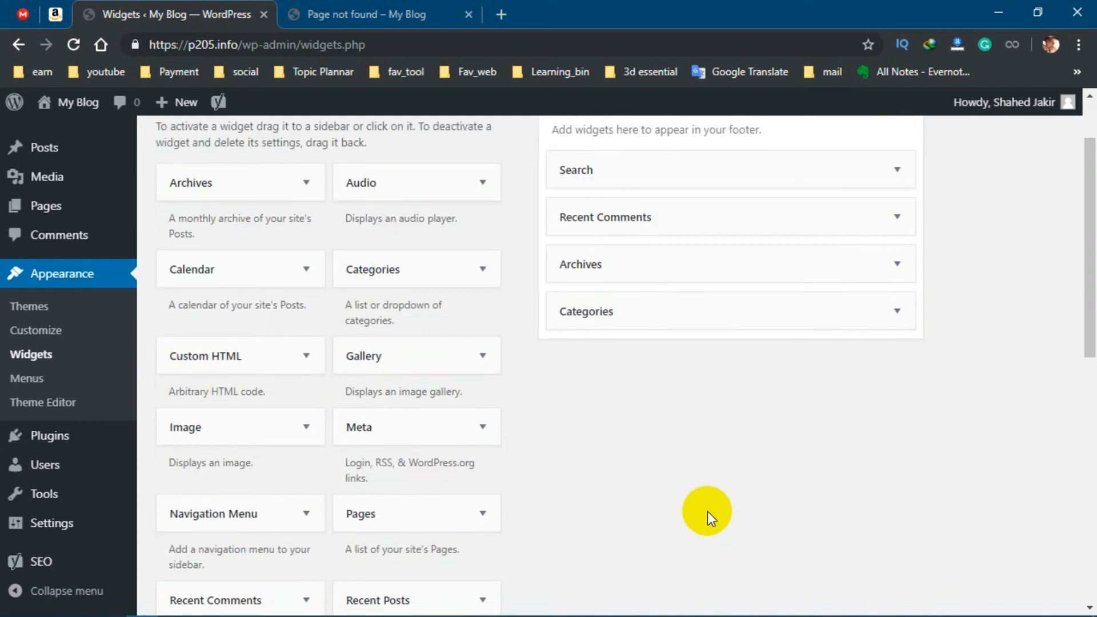
{"action": "scroll", "coordinate": [707, 512], "scroll_direction": "down", "scroll_amount": 3}
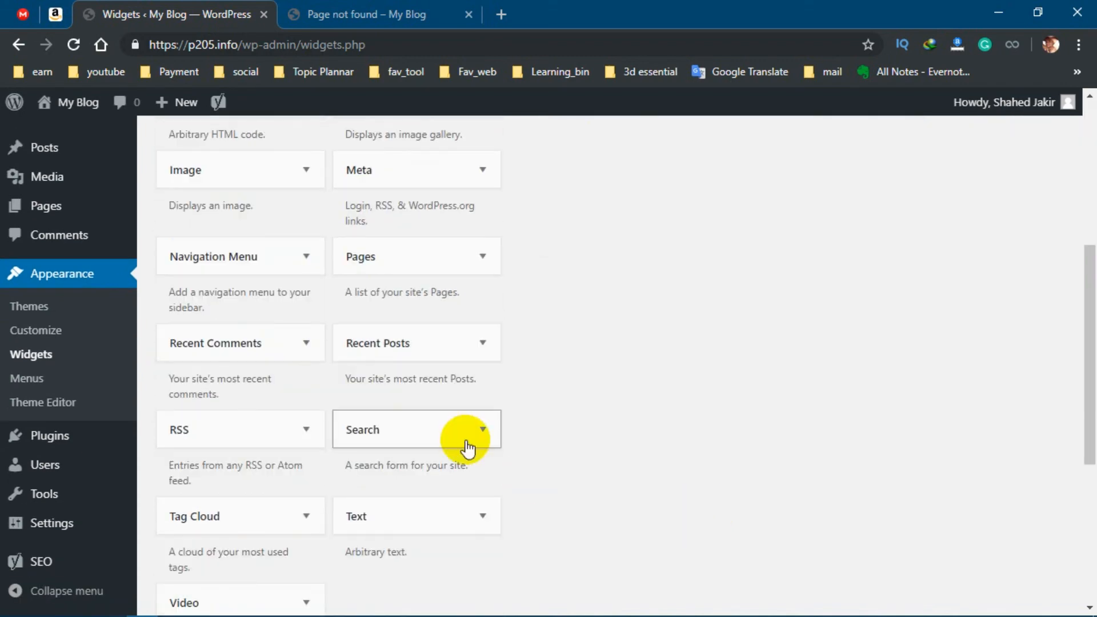
{"action": "scroll", "coordinate": [465, 445], "scroll_direction": "up", "scroll_amount": 3}
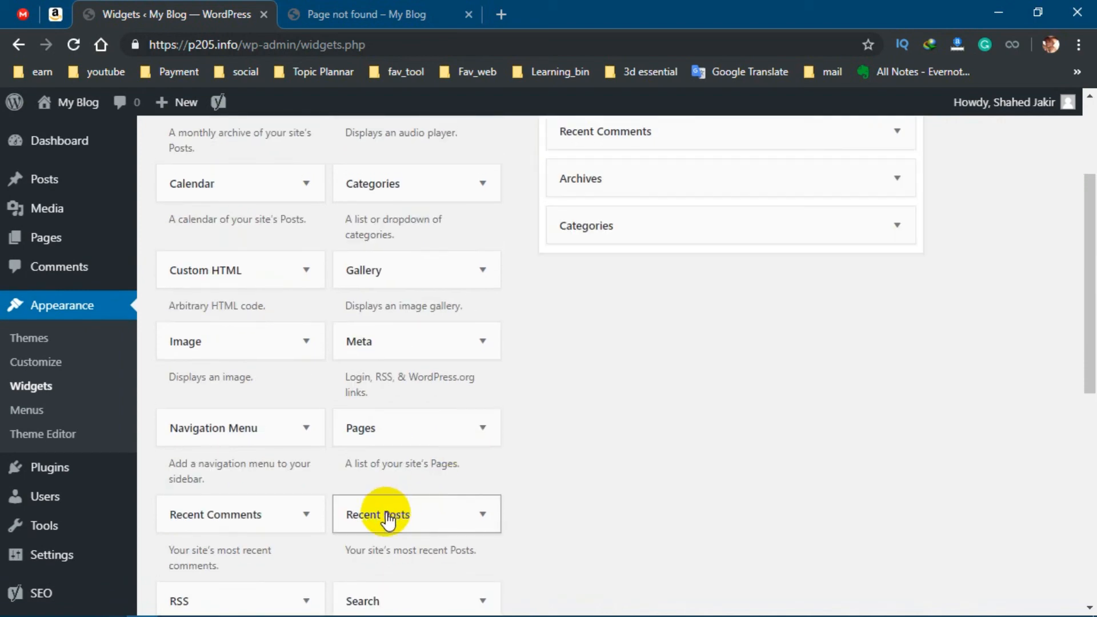
{"action": "left_click_drag", "start_coordinate": [392, 517], "coordinate": [606, 172]}
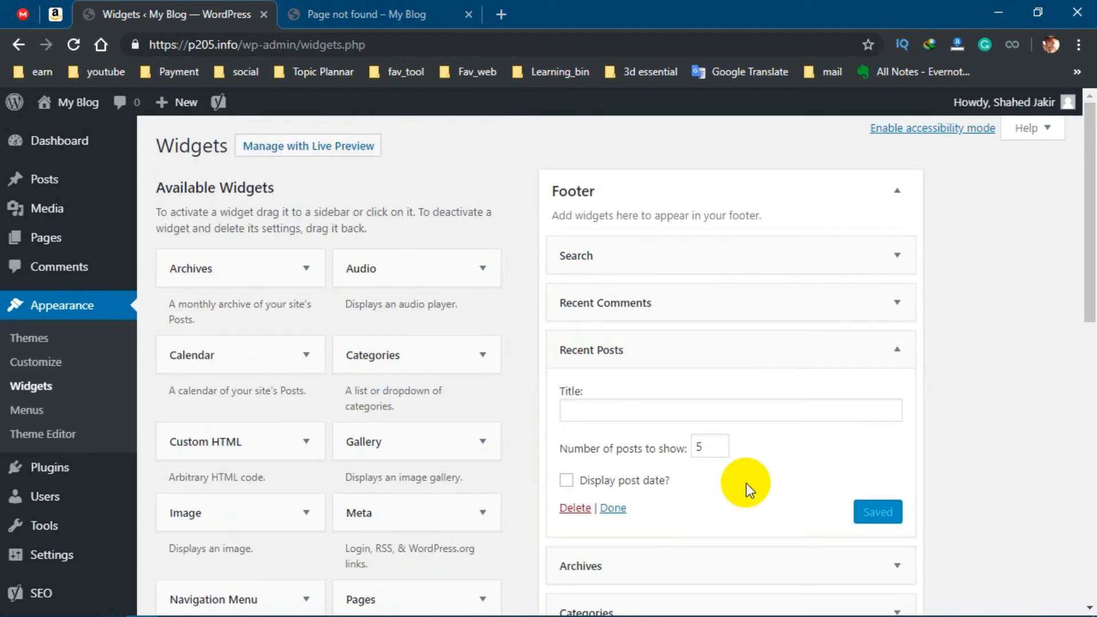
{"action": "scroll", "coordinate": [746, 483], "scroll_direction": "down", "scroll_amount": 3}
{"action": "scroll", "coordinate": [746, 483], "scroll_direction": "up", "scroll_amount": 3}
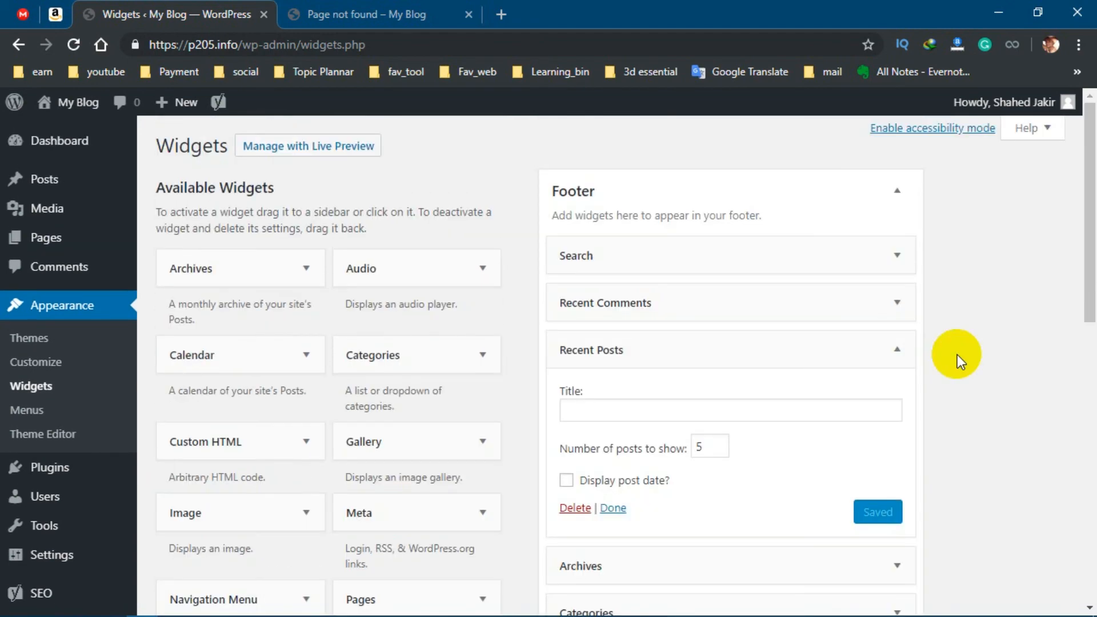